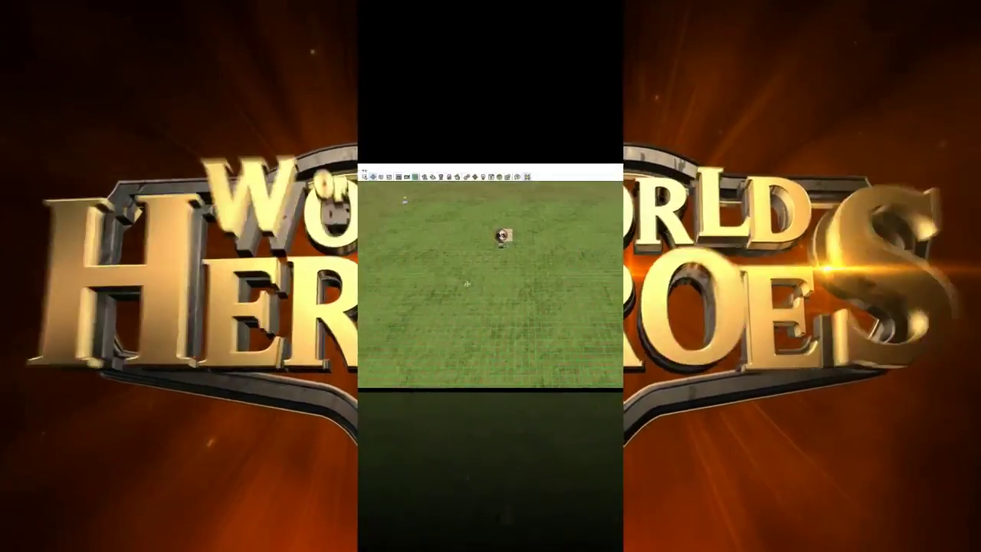
# Place a Player 1 start near the map centre and dismiss the errors report
pyautogui.click(10, 134)
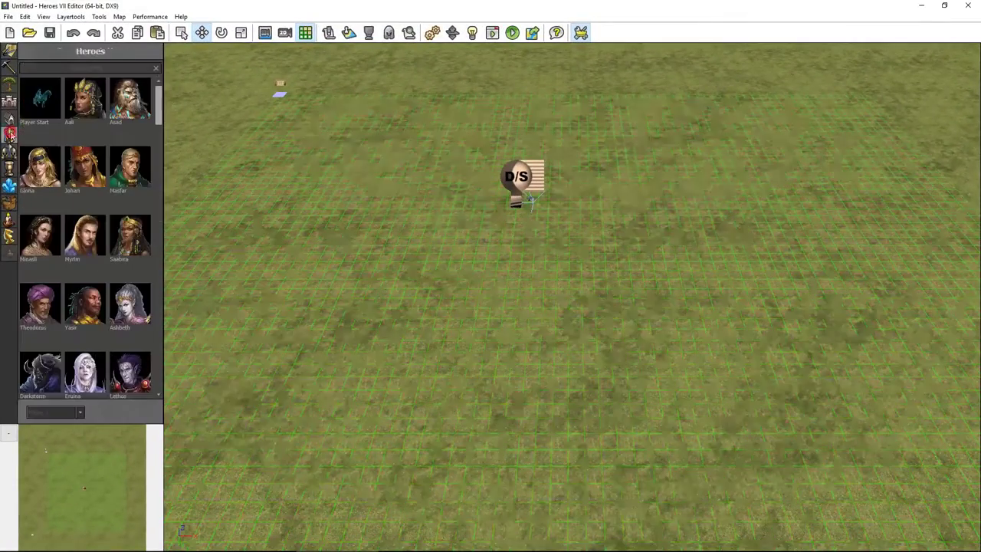
pyautogui.click(36, 107)
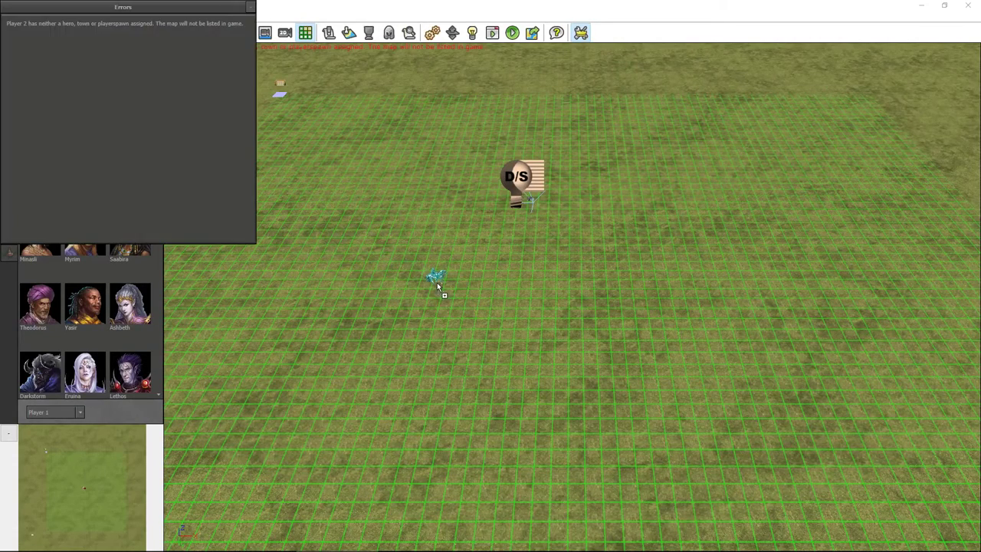
pyautogui.click(435, 281)
pyautogui.click(248, 8)
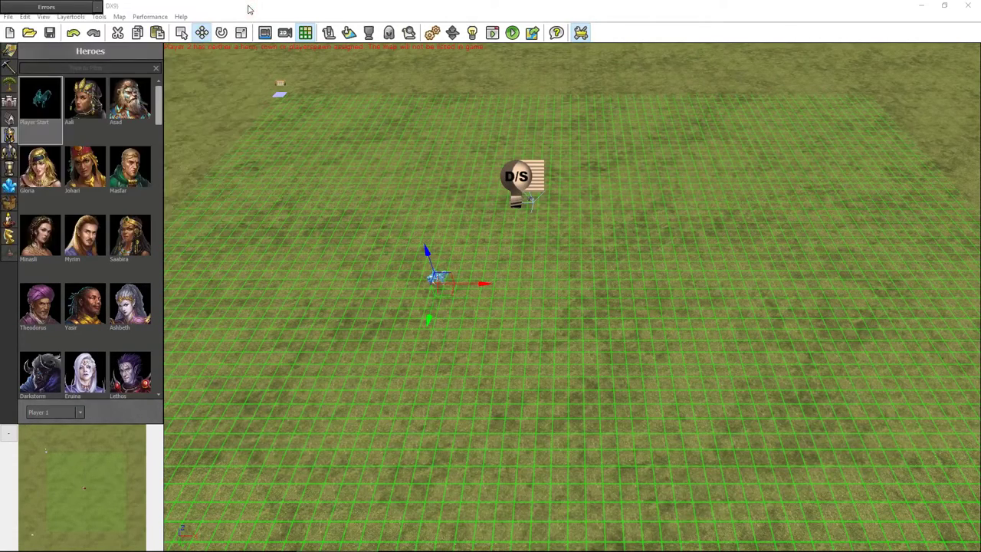
# Place a Player 2 start just right of Player 1's start
pyautogui.click(79, 412)
pyautogui.click(61, 436)
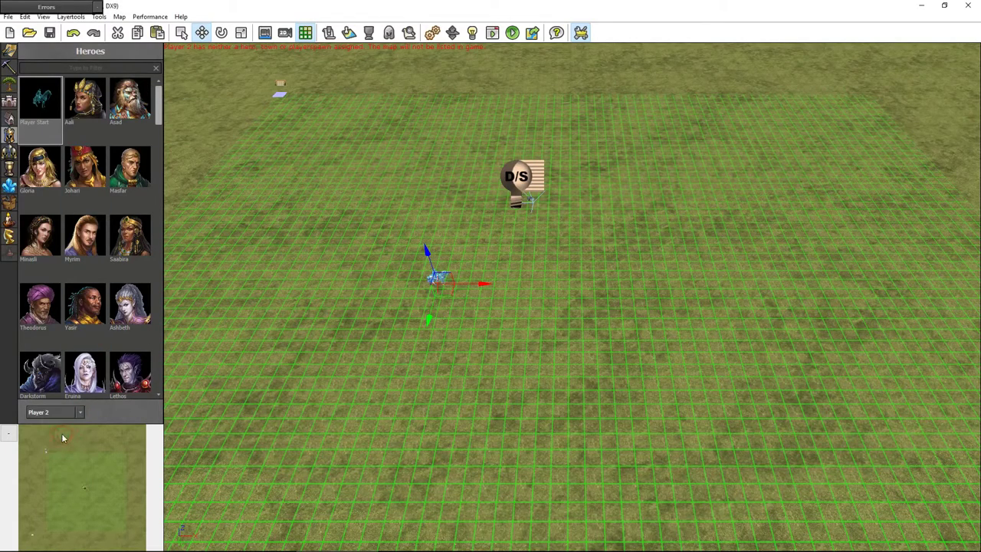
pyautogui.click(42, 98)
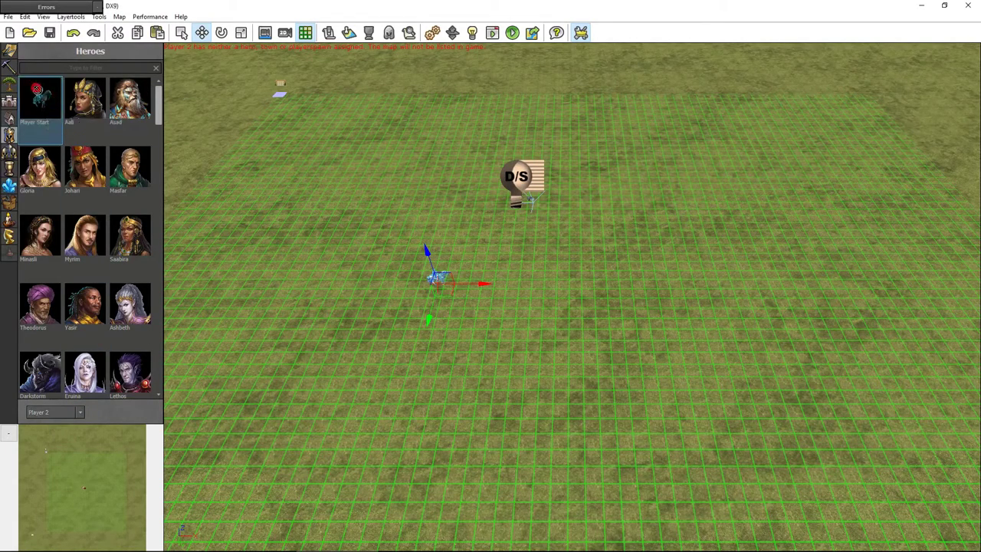
pyautogui.moveTo(36, 89); pyautogui.dragTo(500, 279)
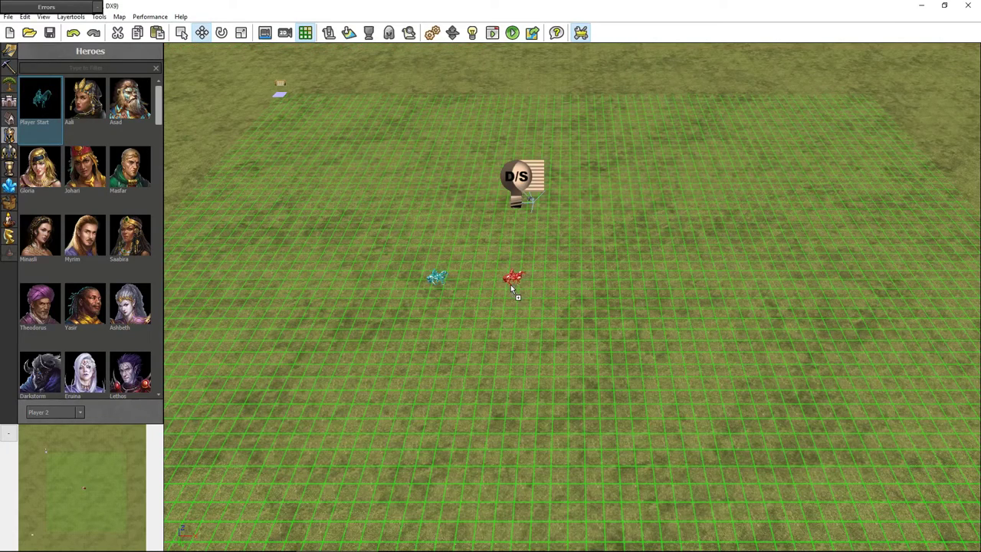
pyautogui.click(510, 284)
# Filter the Artifacts list by 'amulet' and pick the Amulet of Disguise
pyautogui.click(8, 172)
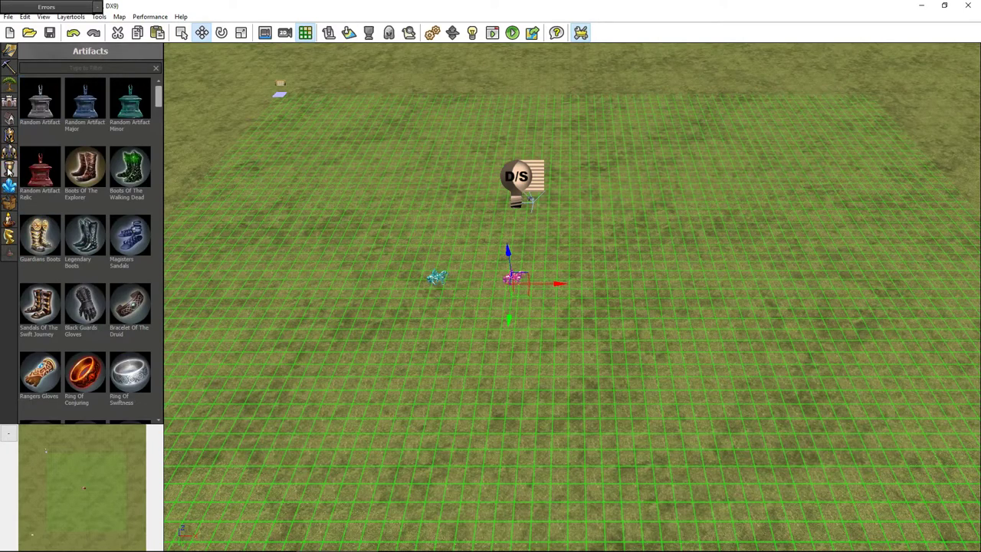
pyautogui.click(67, 68)
pyautogui.write('amulet')
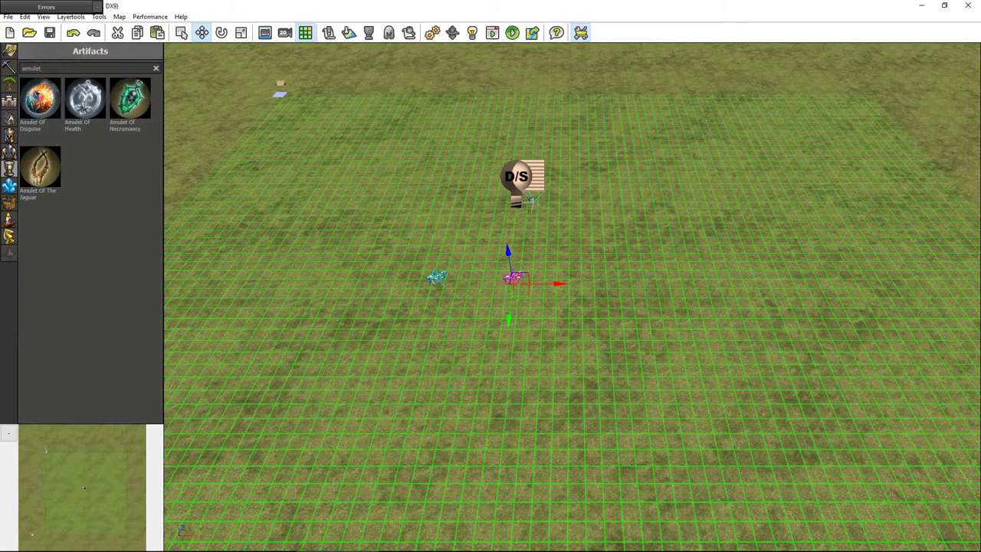
pyautogui.click(35, 95)
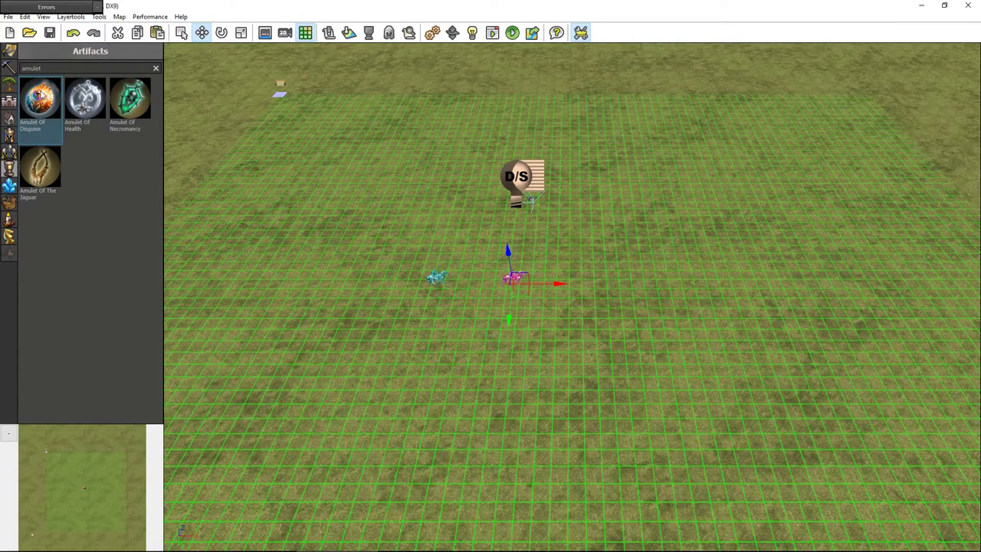
# Drop the amulet between the two player starts, then switch to Unreal Editor
pyautogui.click(423, 317)
pyautogui.click(473, 292)
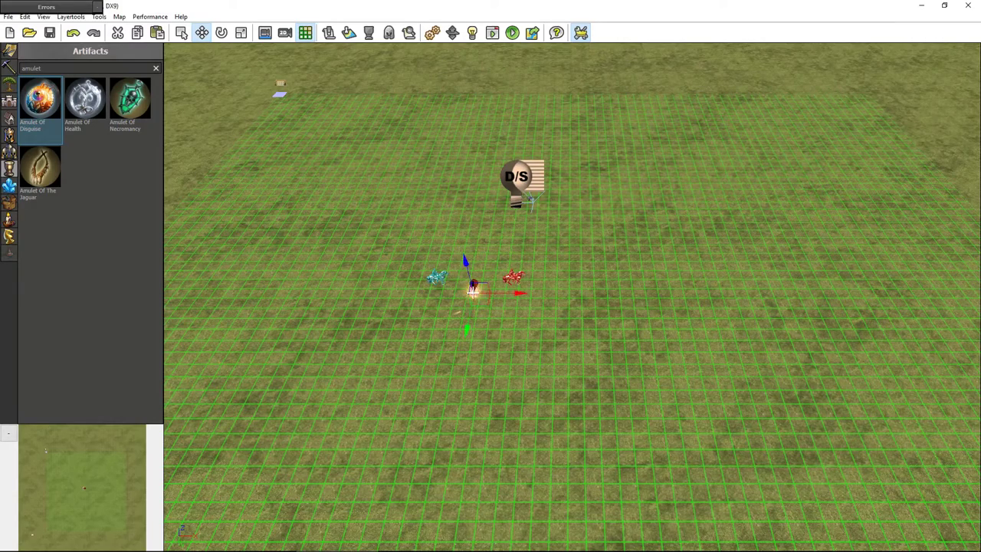
pyautogui.rightClick(501, 322)
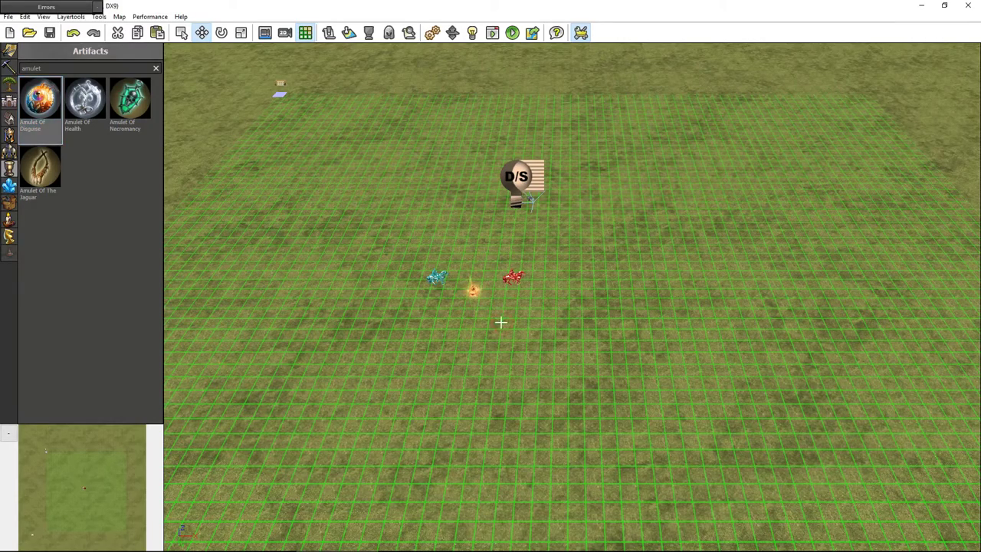
pyautogui.click(581, 34)
# Save the level as HeartOfDoom.umap in the EditorWorkspace folder
pyautogui.moveTo(532, 331); pyautogui.dragTo(532, 329)
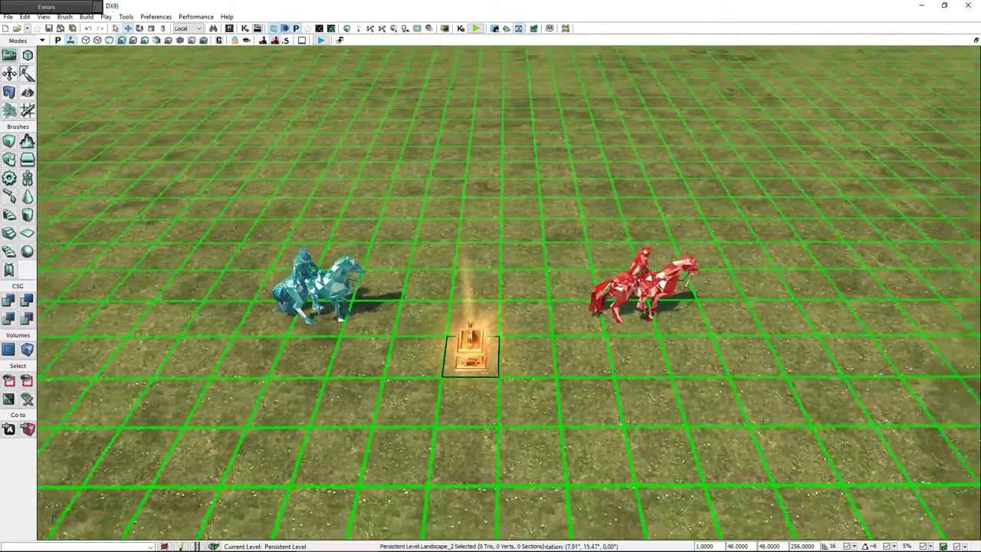
pyautogui.moveTo(533, 330); pyautogui.dragTo(564, 344)
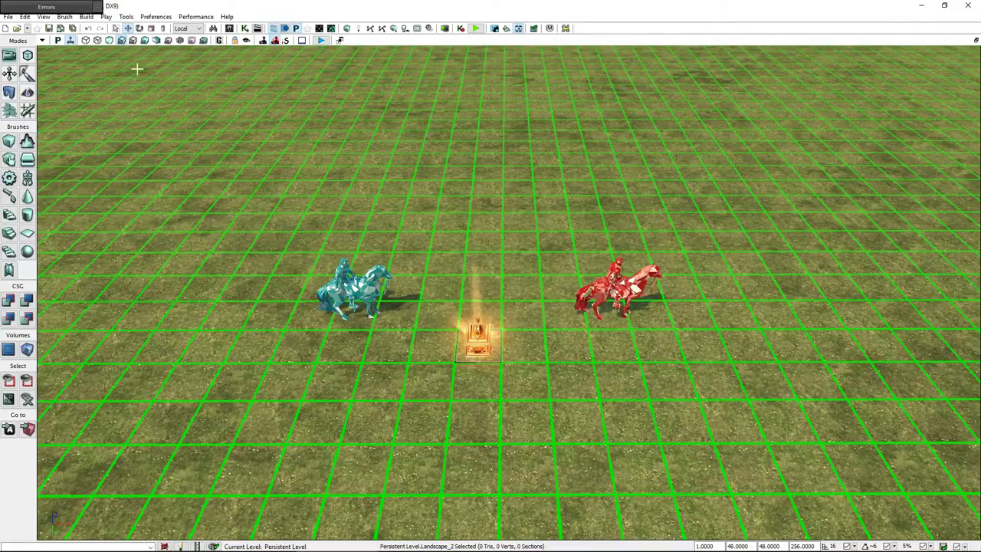
pyautogui.click(49, 29)
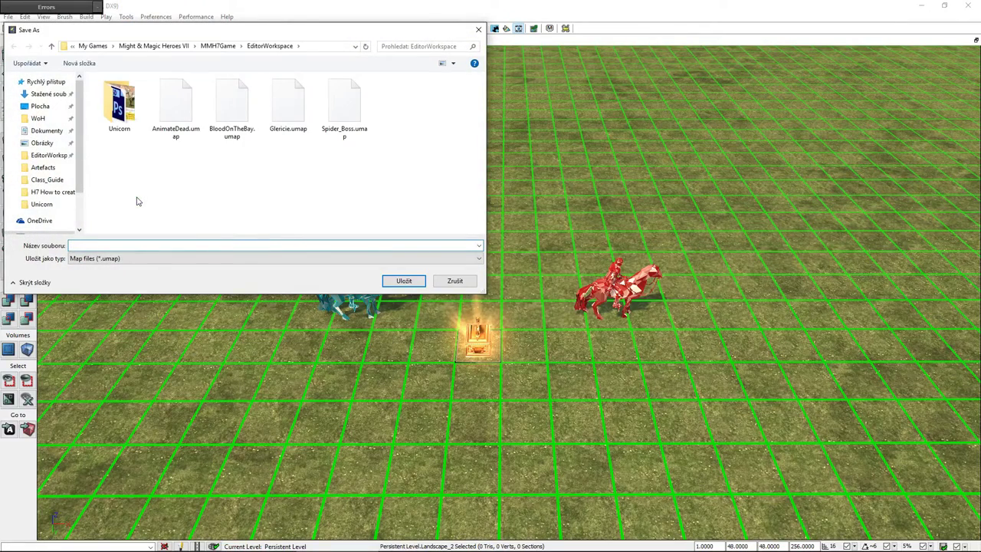
pyautogui.write('He')
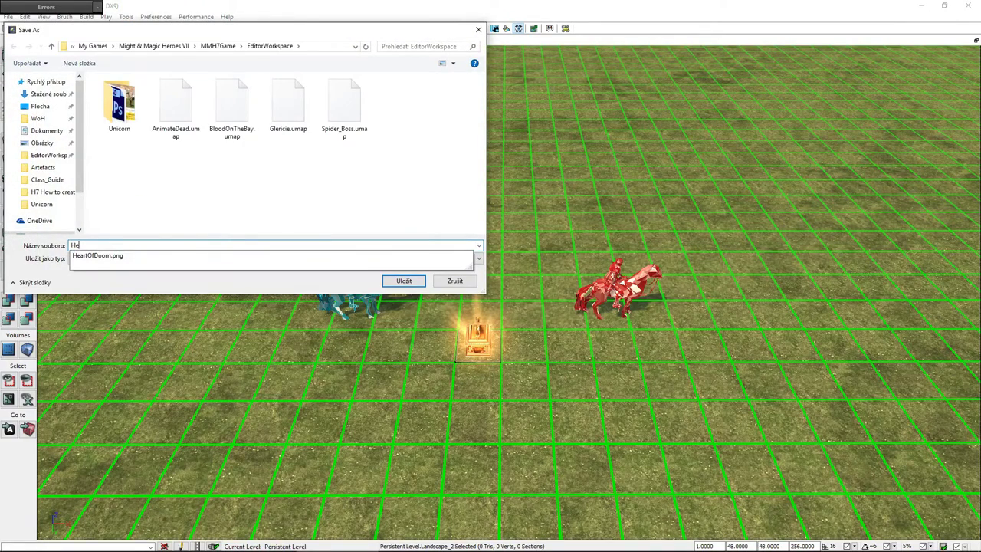
pyautogui.write('artOfDoom.pn')
pyautogui.press('Return')
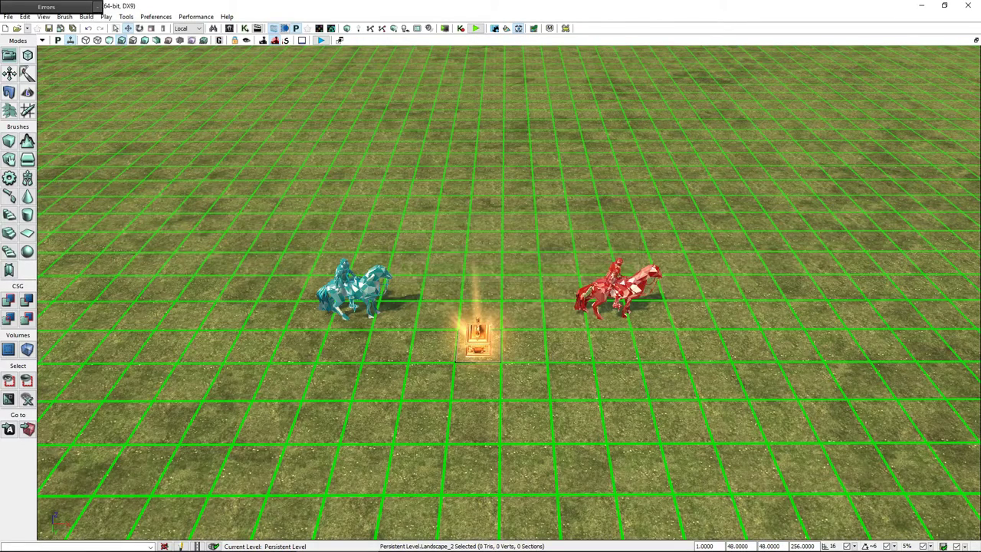
# Search the Content Browser for 'amulet' and select A_Minor_Neck_AmuletOfDisguise plus T_Amulet_of_Disguise
pyautogui.click(228, 28)
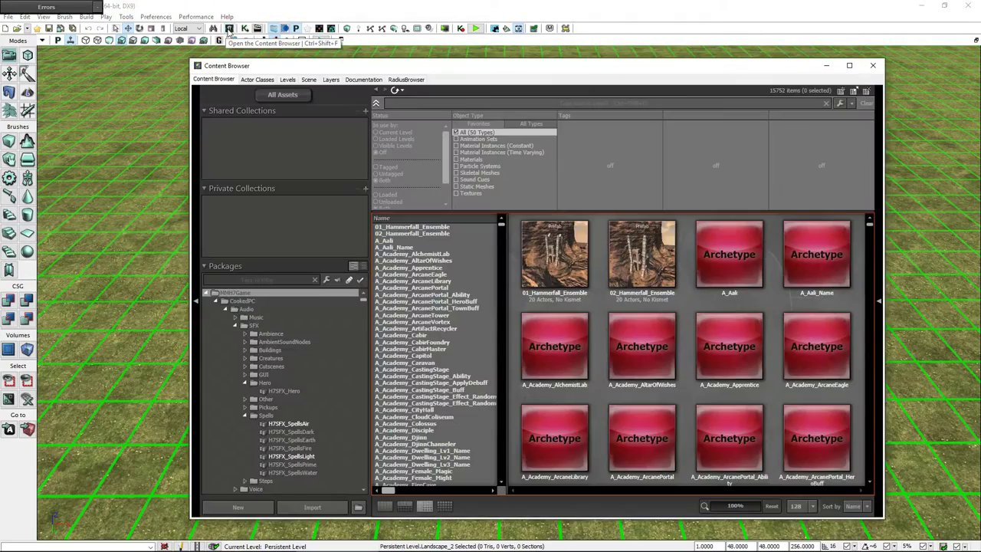
pyautogui.moveTo(527, 73); pyautogui.dragTo(622, 74)
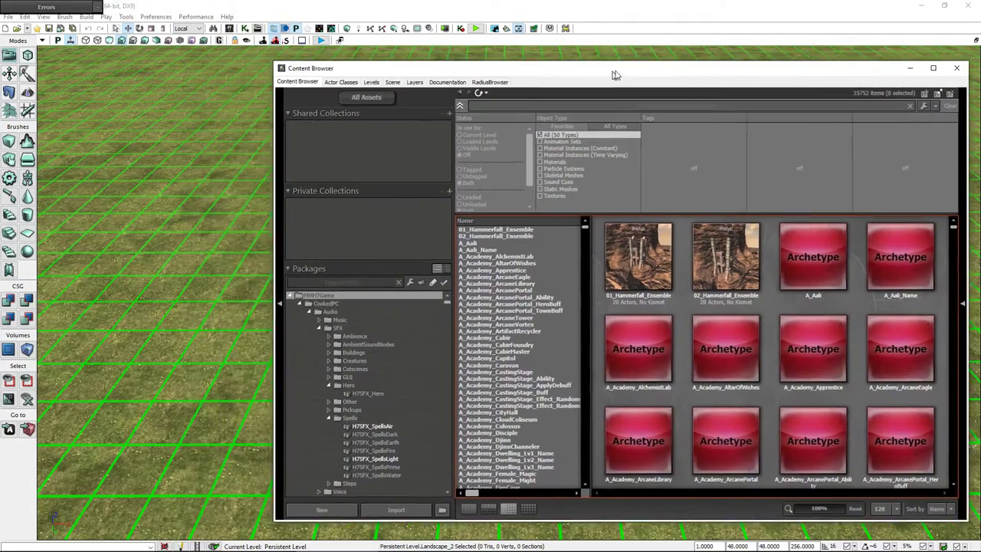
pyautogui.moveTo(175, 213)
pyautogui.mouseDown()
pyautogui.moveTo(229, 214)
pyautogui.moveTo(260, 203)
pyautogui.mouseUp()
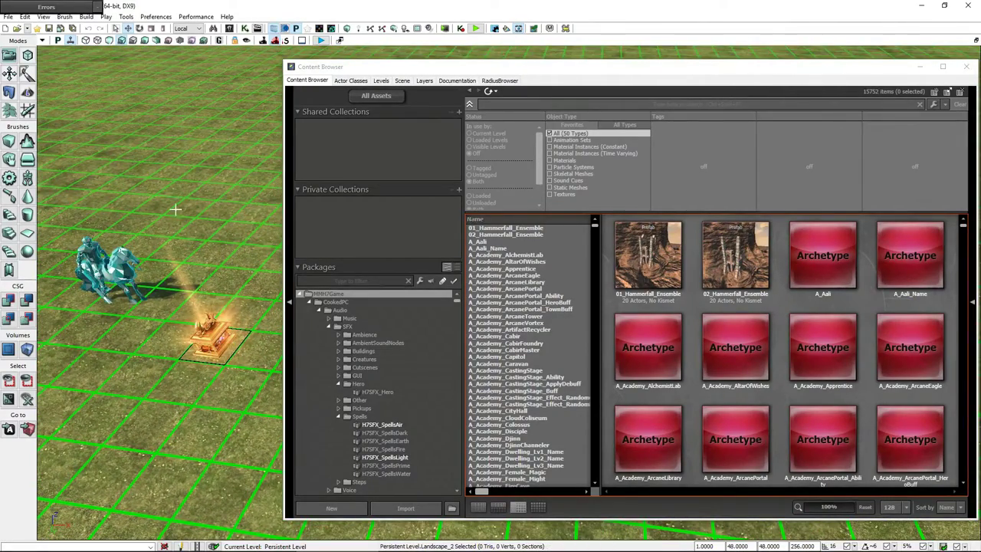
pyautogui.click(500, 105)
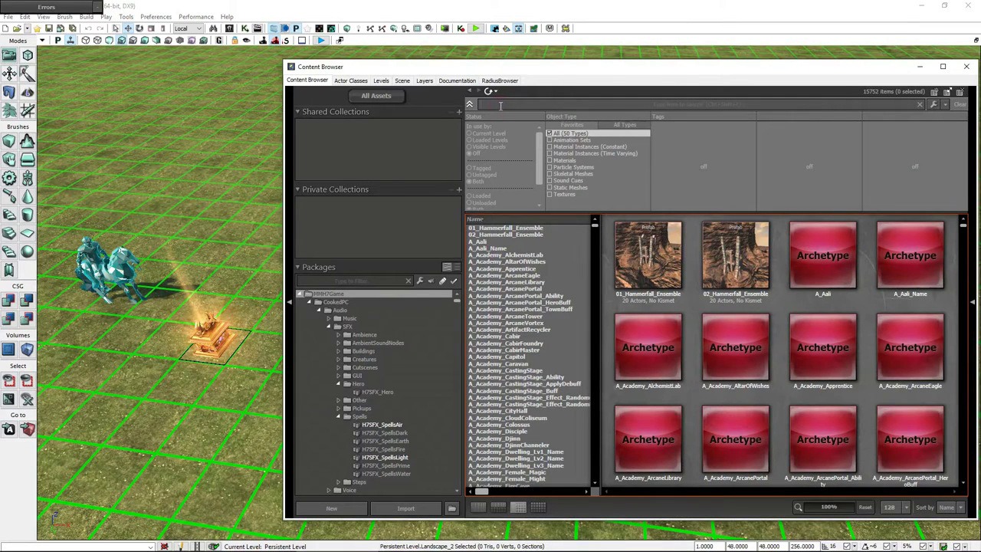
pyautogui.write('amulet')
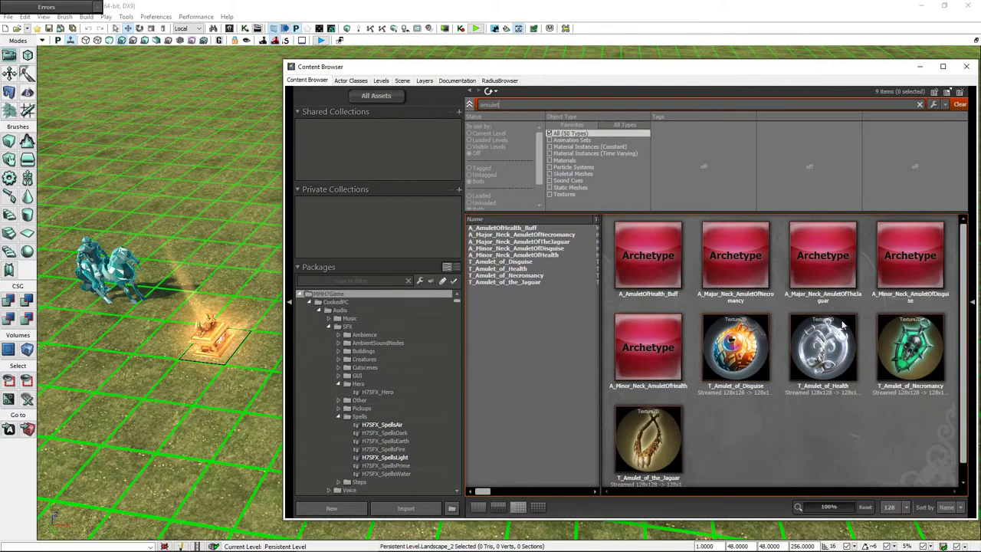
pyautogui.click(916, 240)
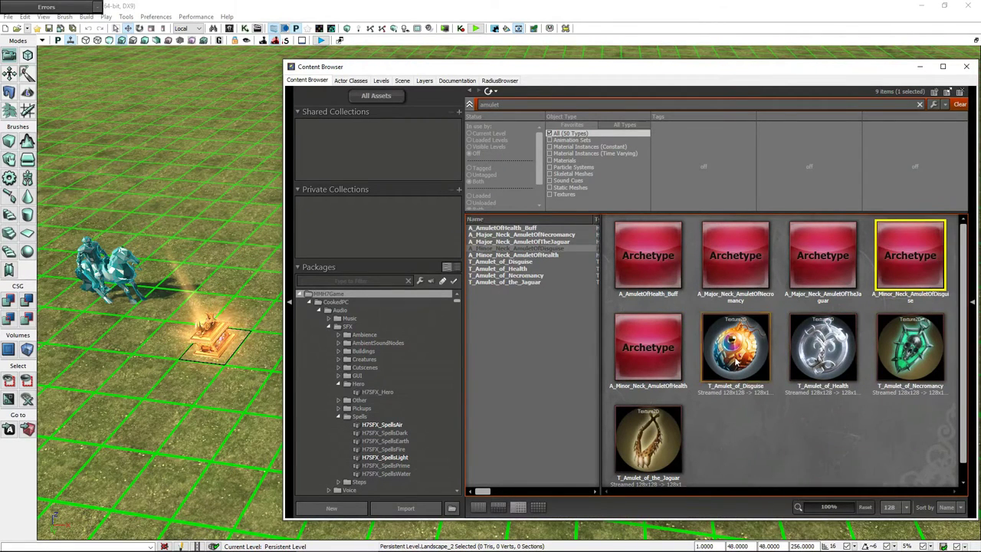
pyautogui.keyDown('ctrl'); pyautogui.click(732, 356); pyautogui.keyUp('ctrl')
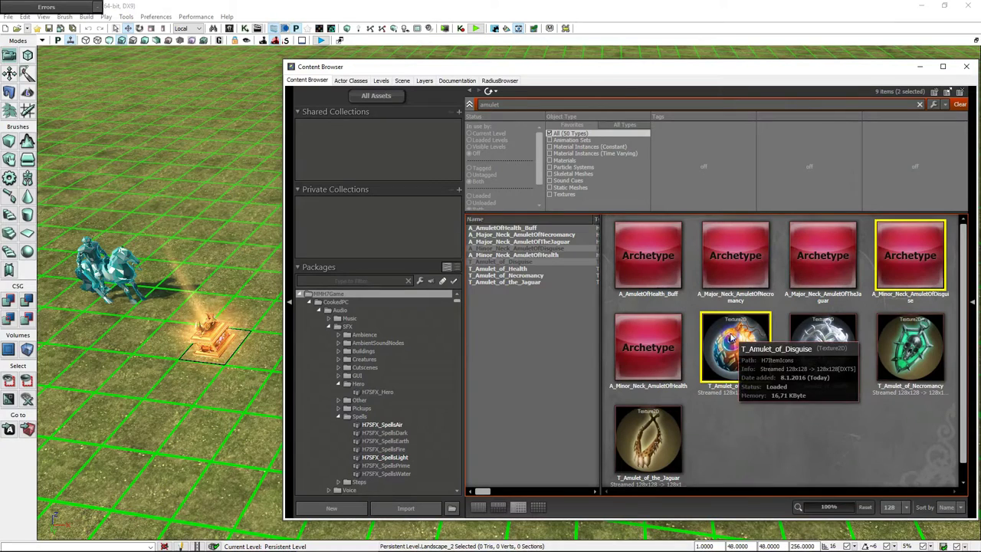
# Copy both selected amulet assets into package HeartOfDoom, grouping Item
pyautogui.rightClick(730, 335)
pyautogui.click(766, 352)
pyautogui.write('hea')
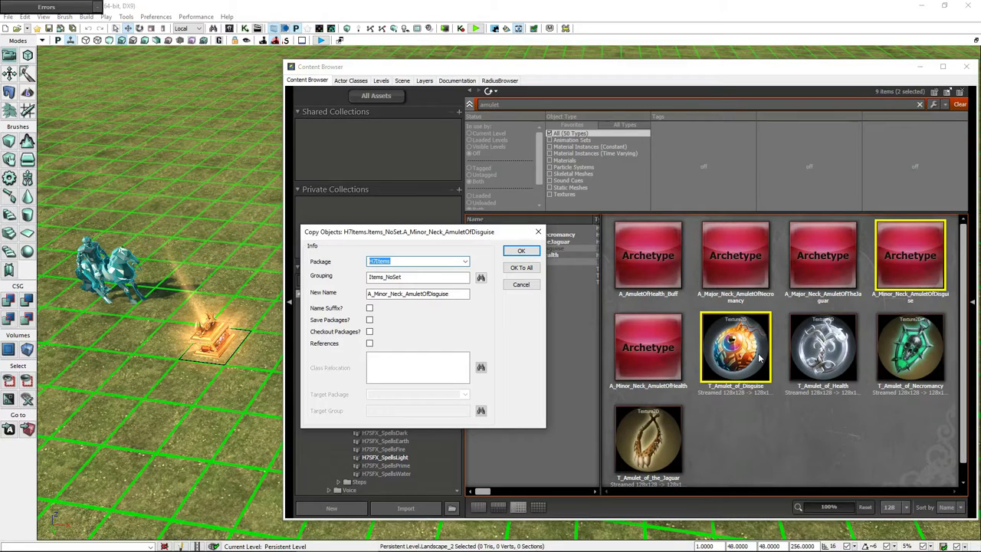
pyautogui.click(465, 261)
pyautogui.click(448, 269)
pyautogui.click(431, 278)
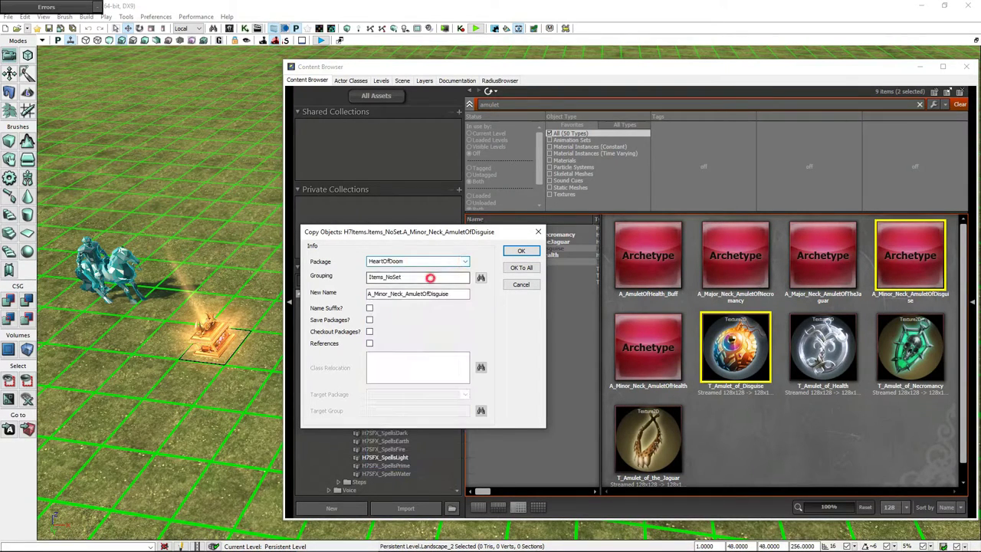
pyautogui.doubleClick(430, 278)
pyautogui.write('Item')
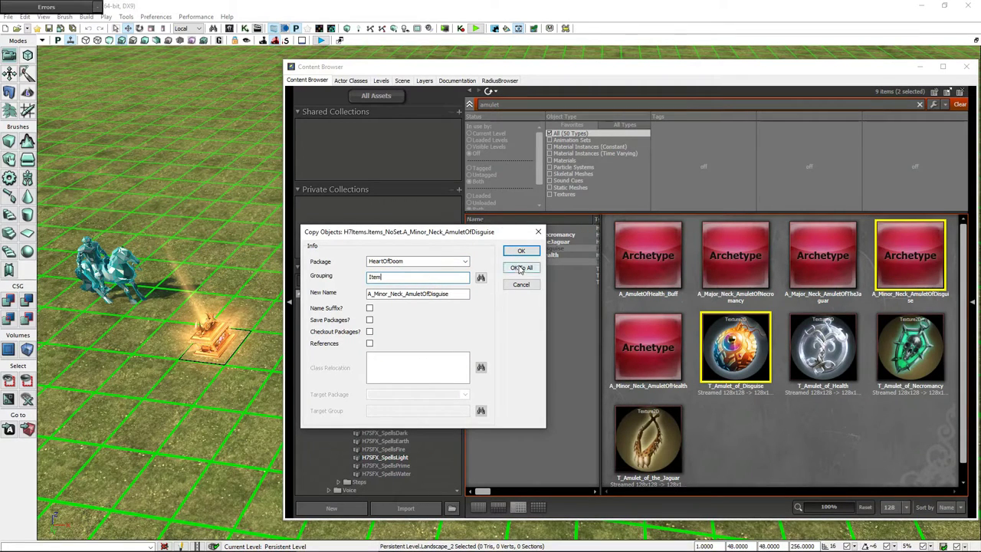
pyautogui.click(519, 265)
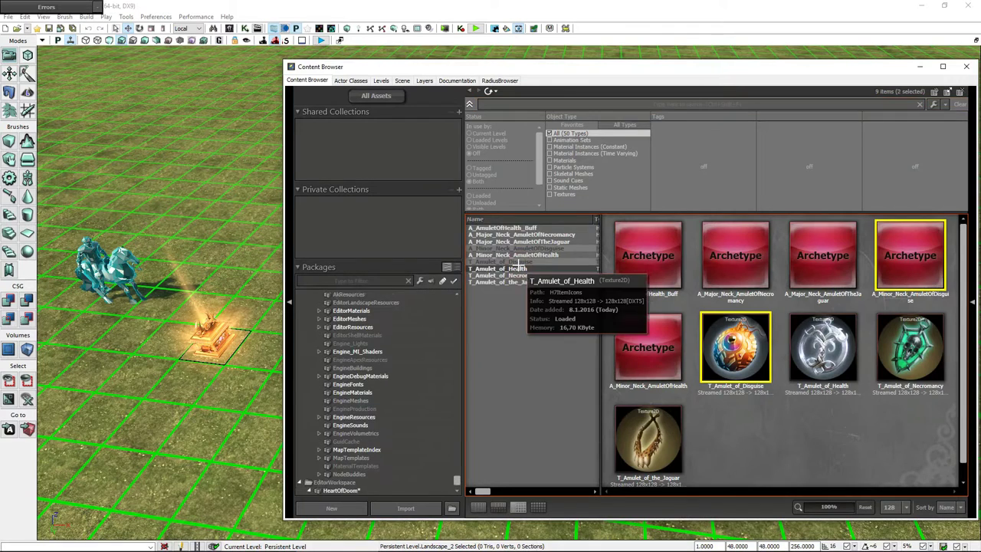
pyautogui.click(700, 339)
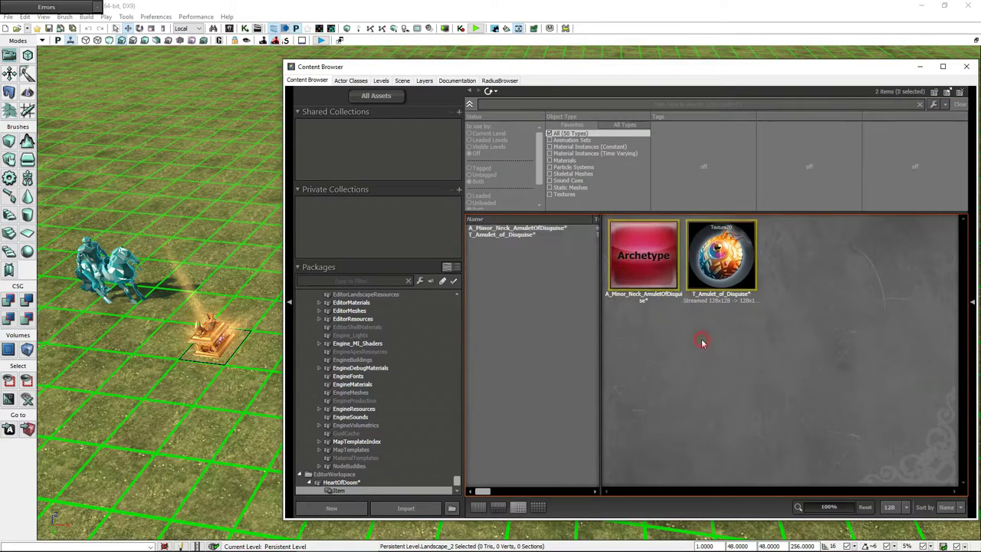
pyautogui.moveTo(456, 480); pyautogui.dragTo(470, 289)
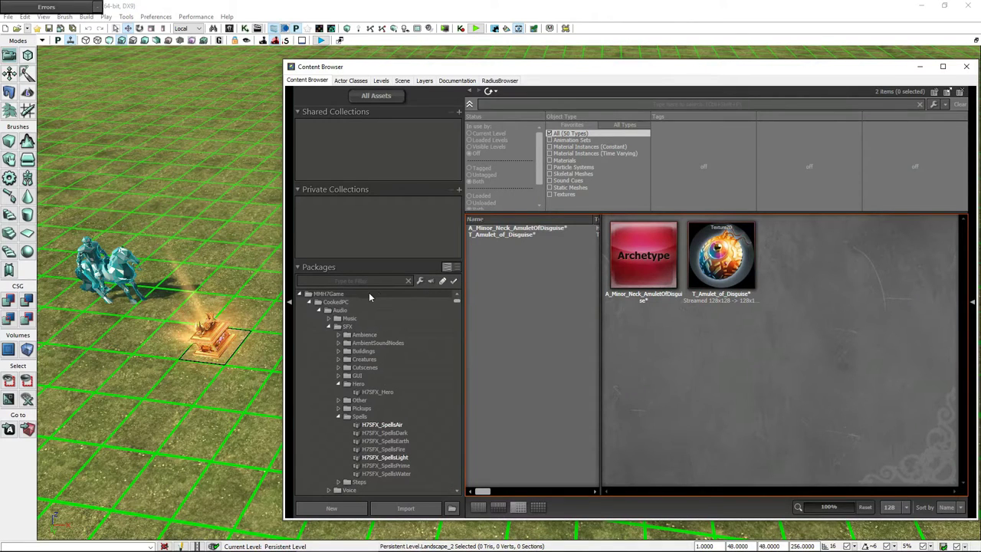
# Search the MMH7Game assets for 'rangers' and start copying A_RangersCape_Buff_Resistance
pyautogui.click(369, 294)
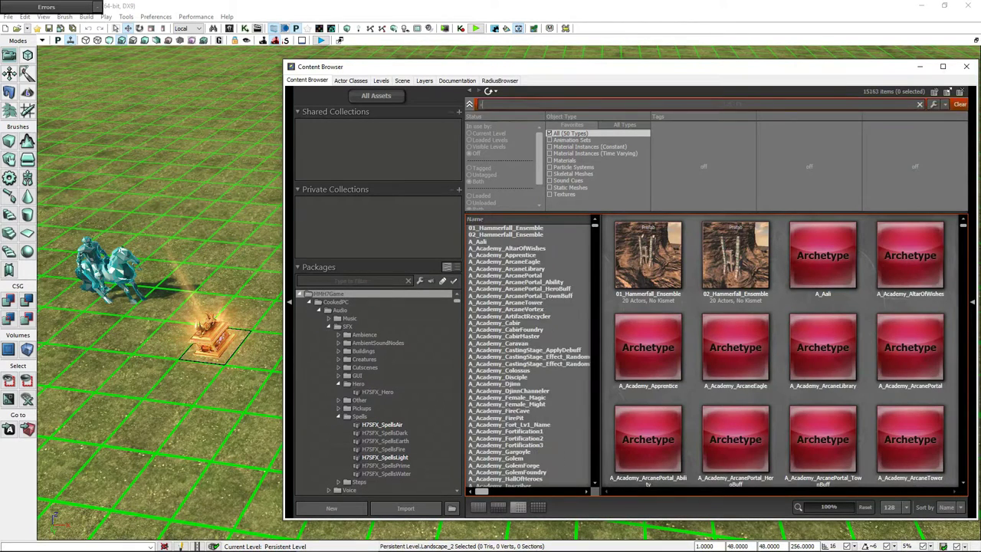
pyautogui.write('rangersca')
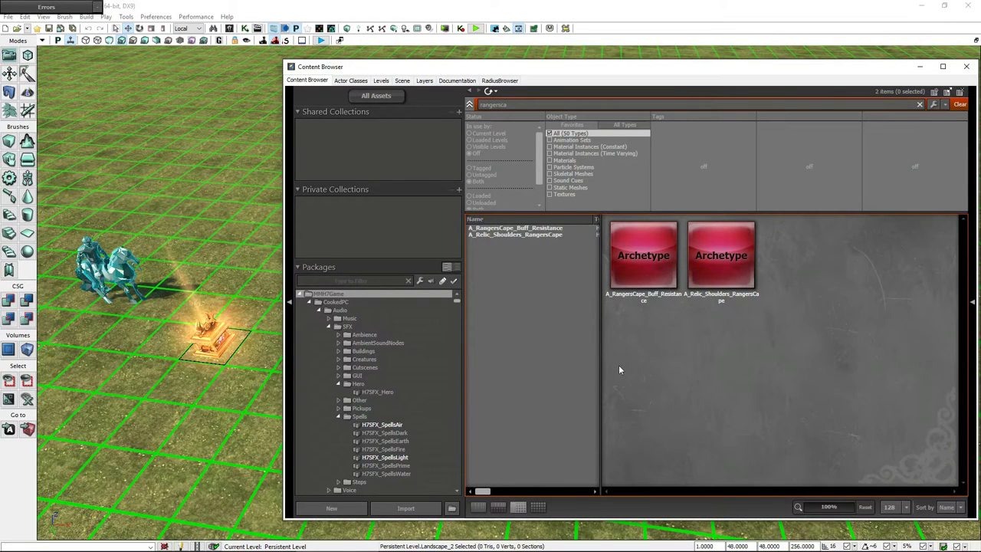
pyautogui.rightClick(655, 262)
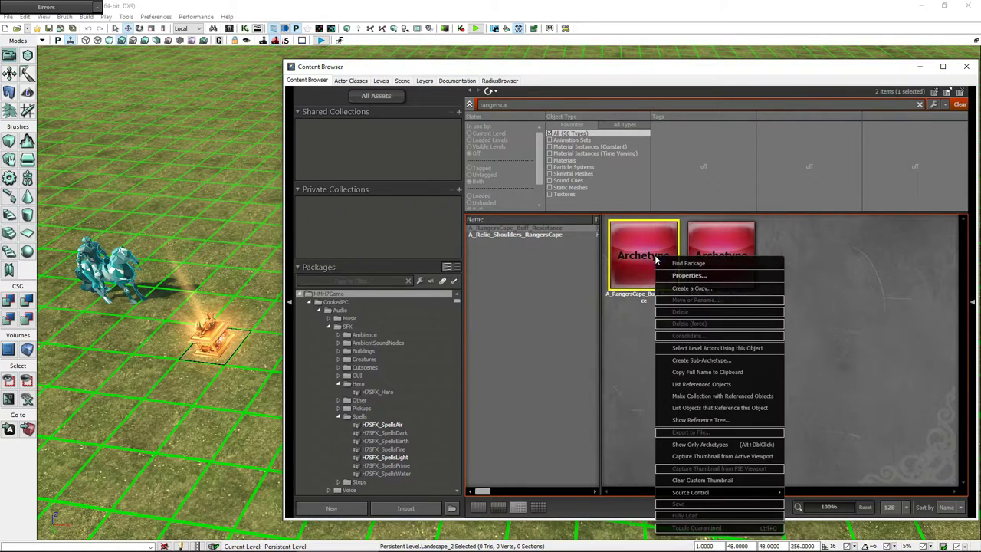
pyautogui.click(687, 291)
pyautogui.write('hea')
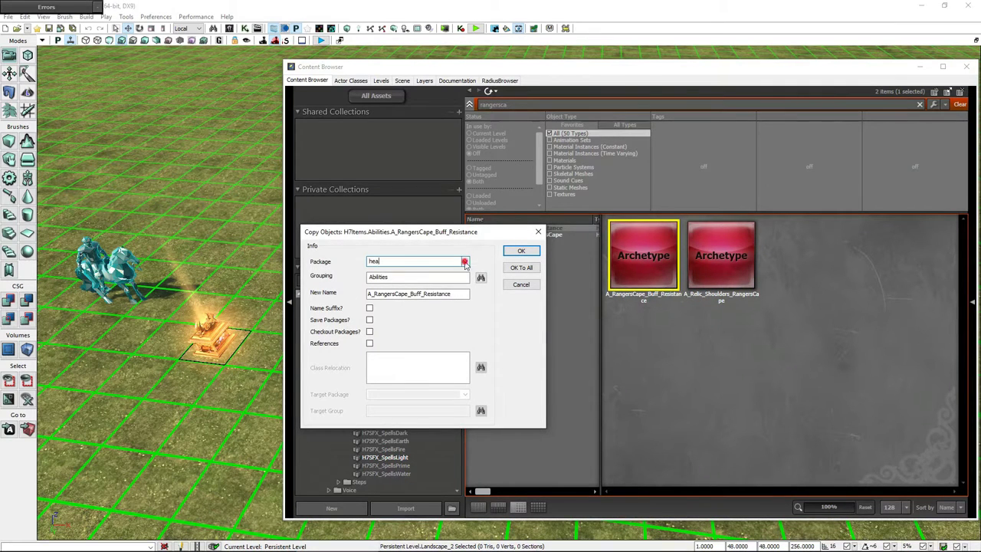
# Send the copy to HeartOfDoom's Item group and show that group's contents
pyautogui.click(465, 262)
pyautogui.click(443, 270)
pyautogui.click(480, 276)
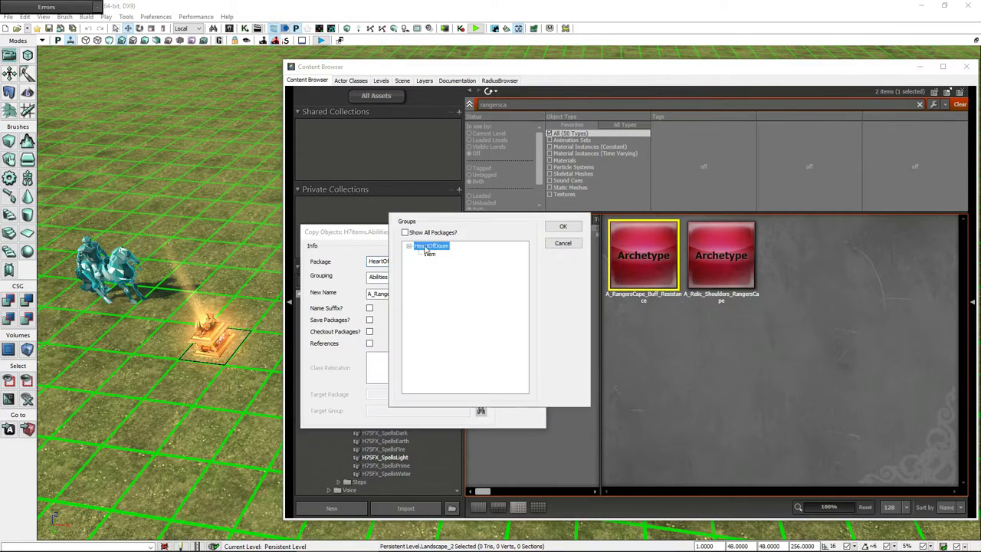
pyautogui.click(429, 254)
pyautogui.click(562, 226)
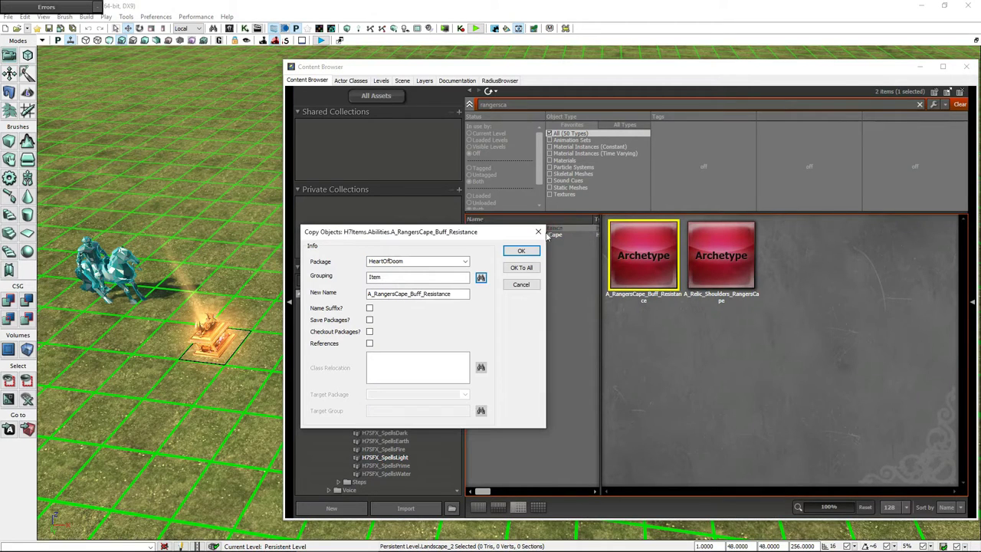
pyautogui.click(520, 252)
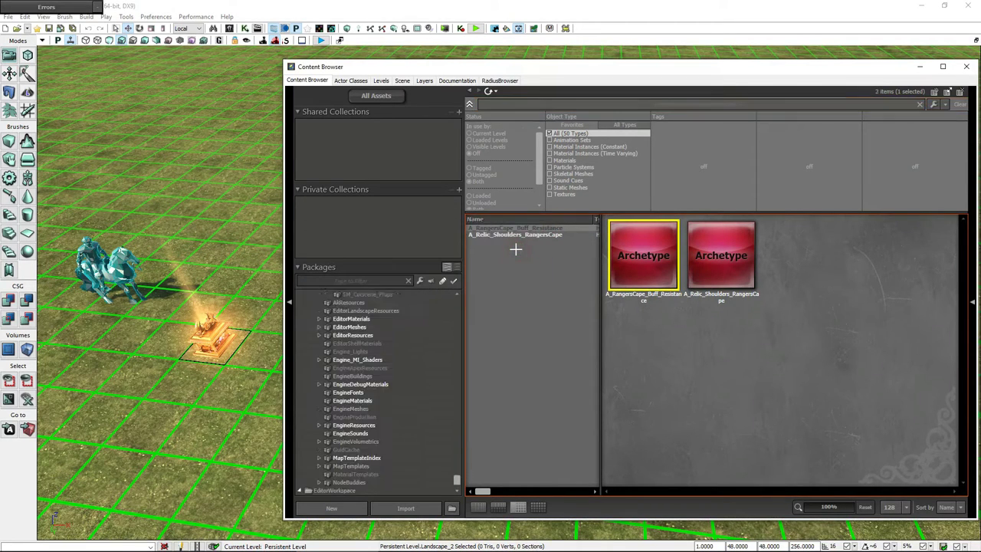
pyautogui.click(739, 343)
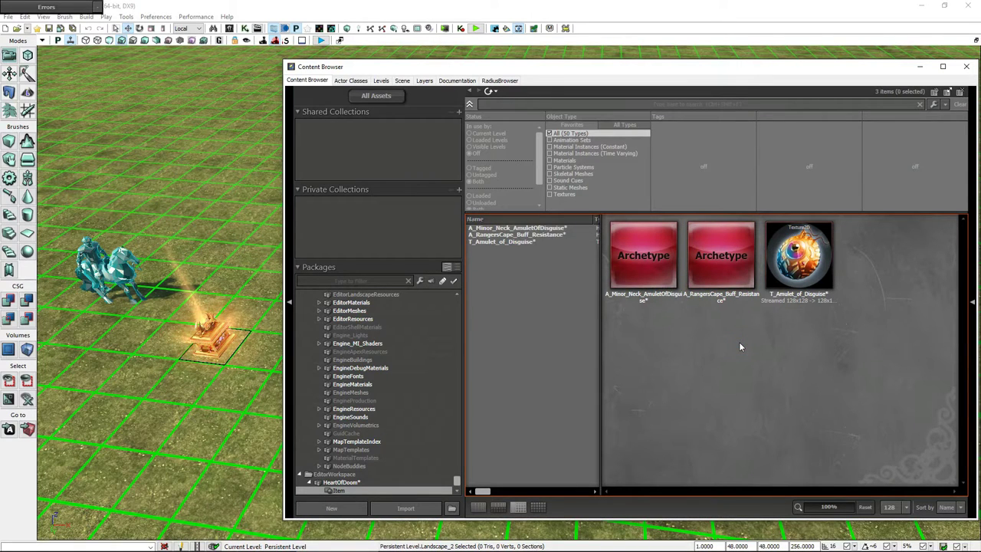
# Tick Is From Magic Source, name the buff 'Chosen of Doom', tooltip 'This unit is immune to Armageddon spell.'
pyautogui.doubleClick(709, 237)
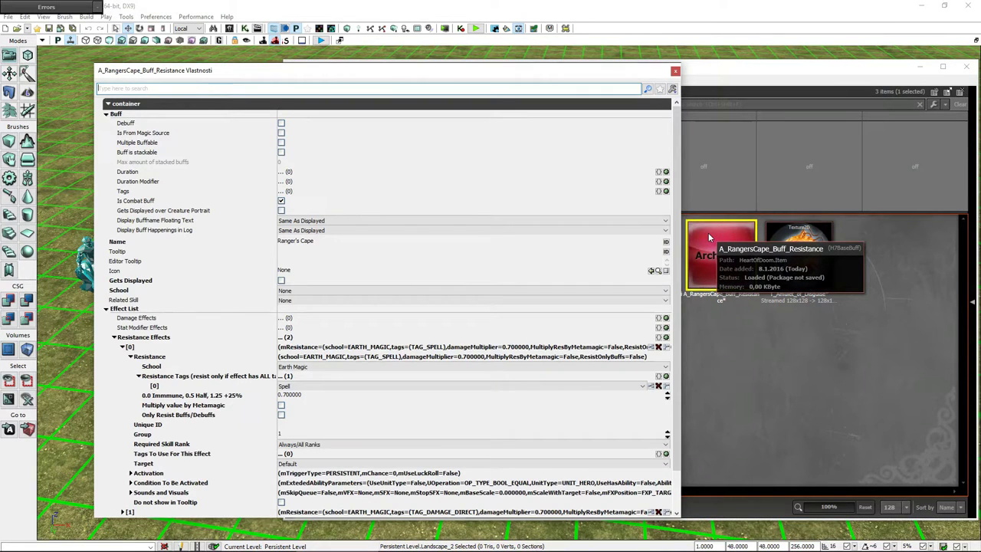
pyautogui.click(281, 134)
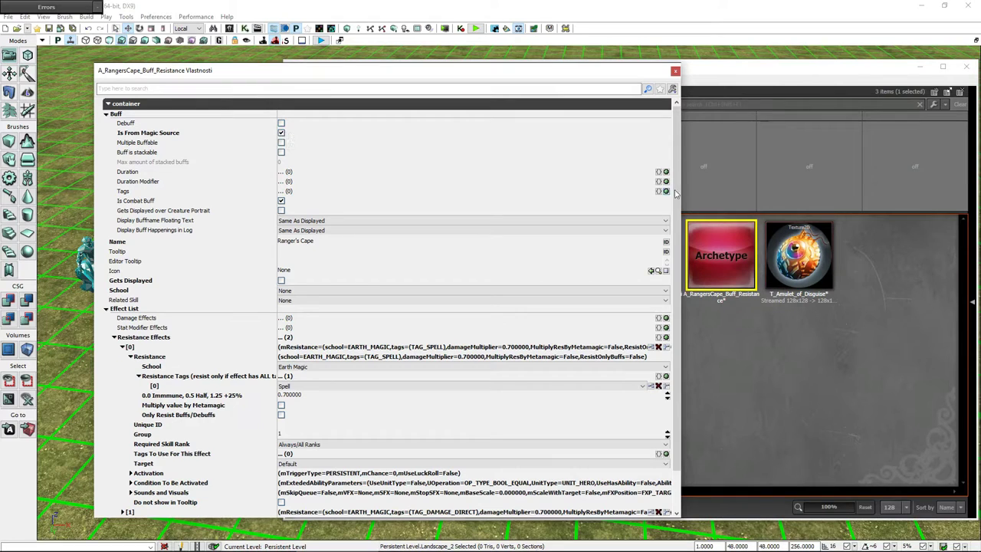
pyautogui.scroll(-2, 678, 183)
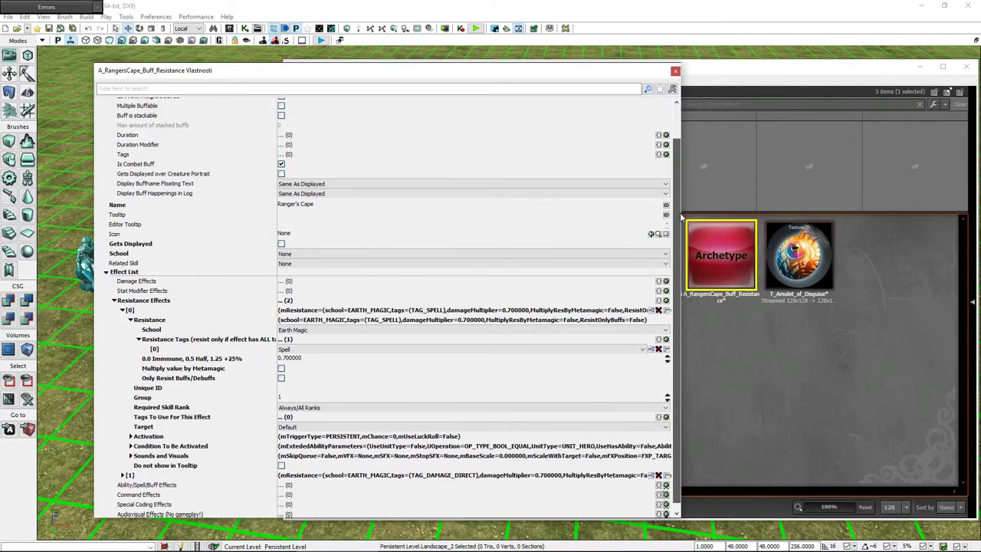
pyautogui.click(320, 205)
pyautogui.write('Chosen of Doom')
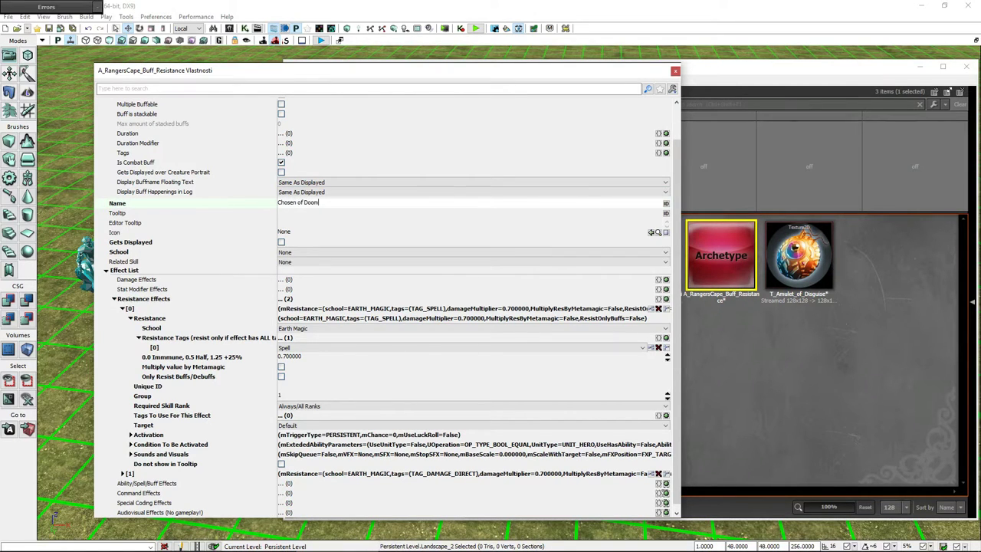
pyautogui.click(292, 217)
pyautogui.write('This unit is immune to Armageddon spell.')
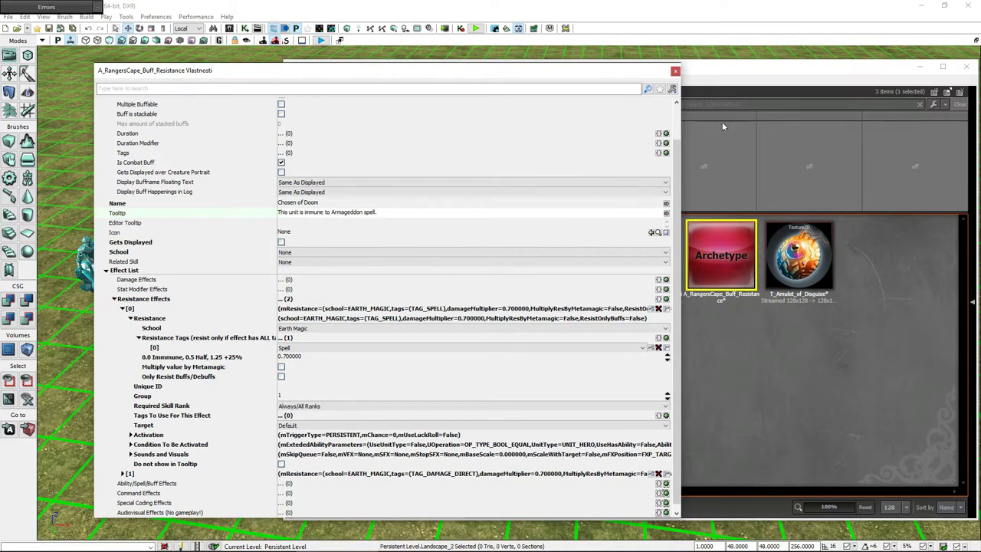
pyautogui.click(731, 73)
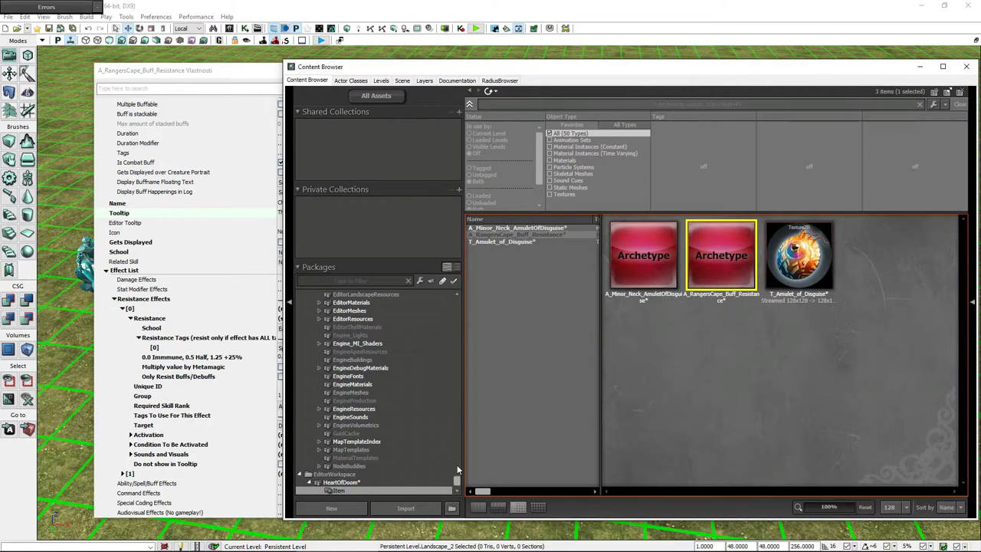
# Find the Fire_Armageddon texture via 'armage' and assign it as the buff's Icon
pyautogui.moveTo(456, 483); pyautogui.dragTo(395, 292)
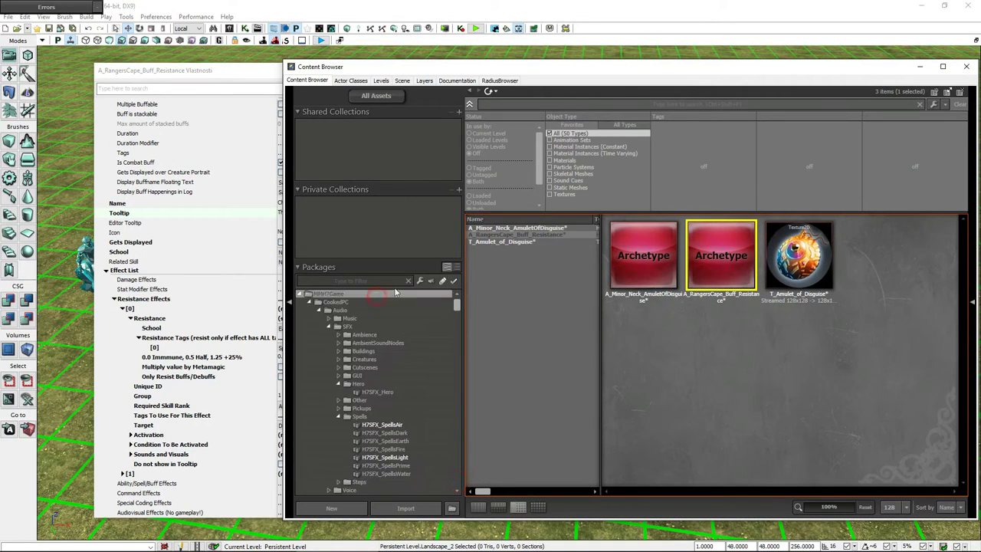
pyautogui.click(395, 291)
pyautogui.click(513, 100)
pyautogui.write('armage')
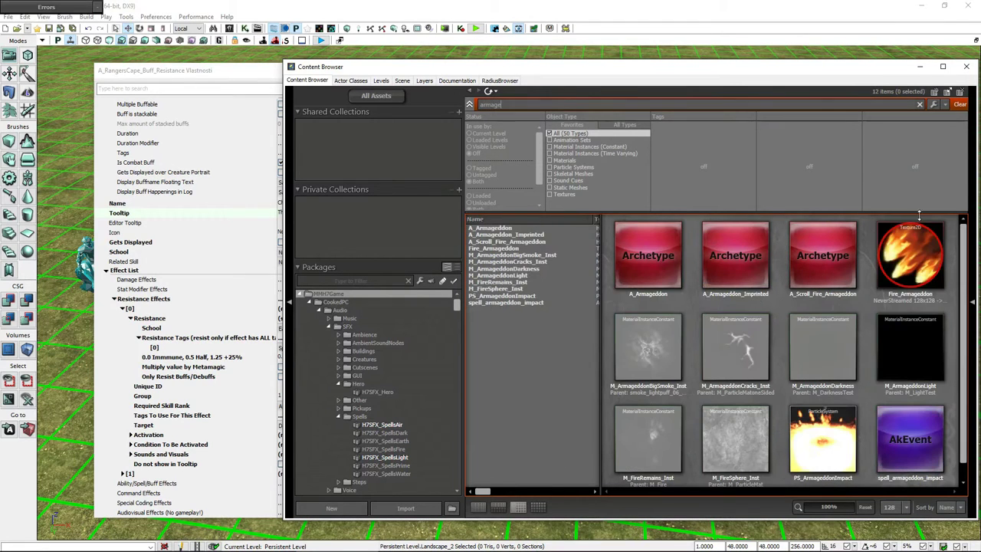
pyautogui.click(923, 249)
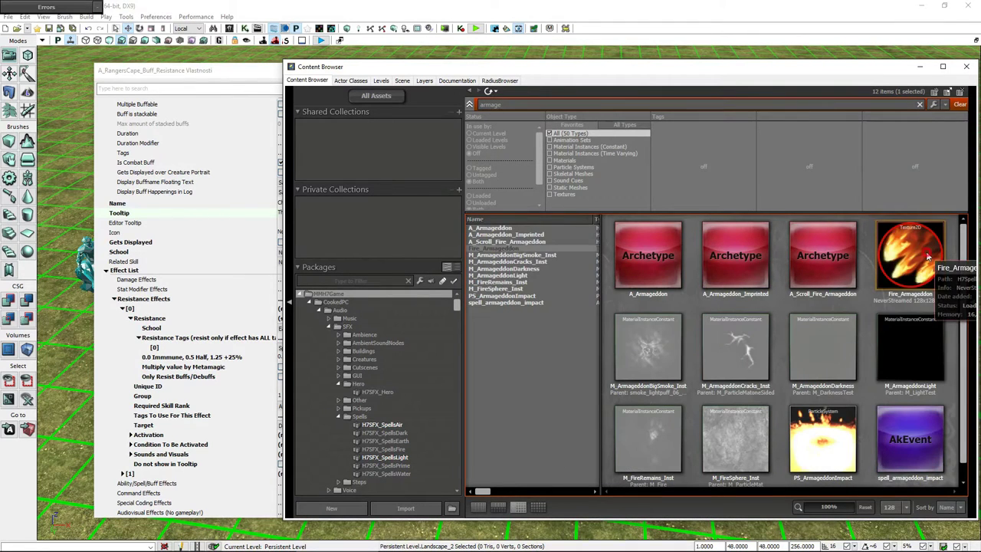
pyautogui.click(240, 74)
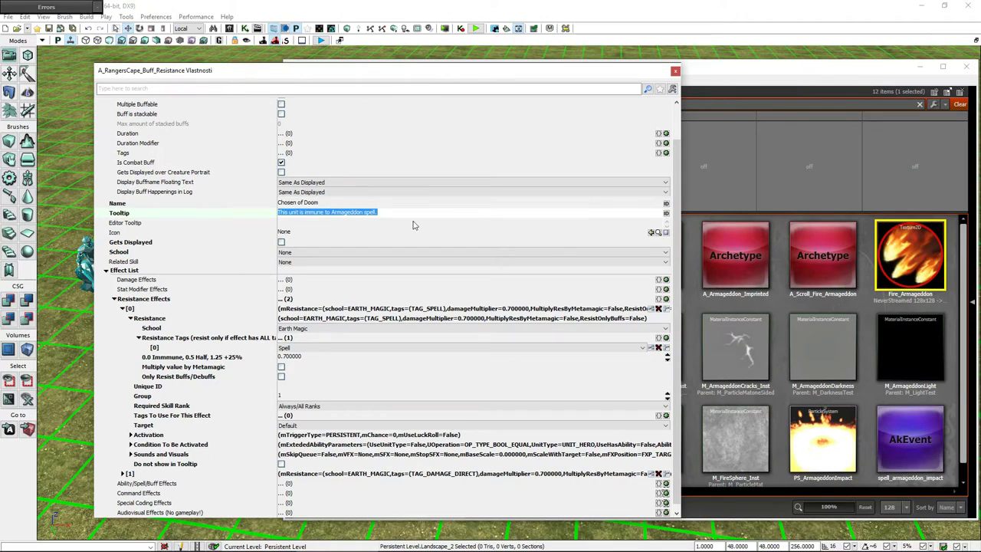
pyautogui.click(650, 233)
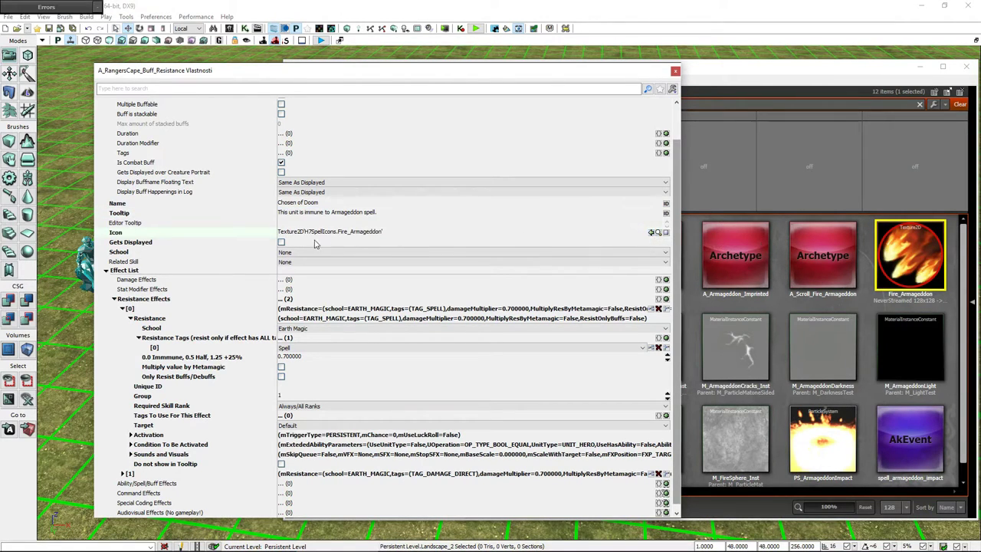
# Enable Gets Displayed on Chosen of Doom and pick Fire Magic as its School
pyautogui.click(281, 242)
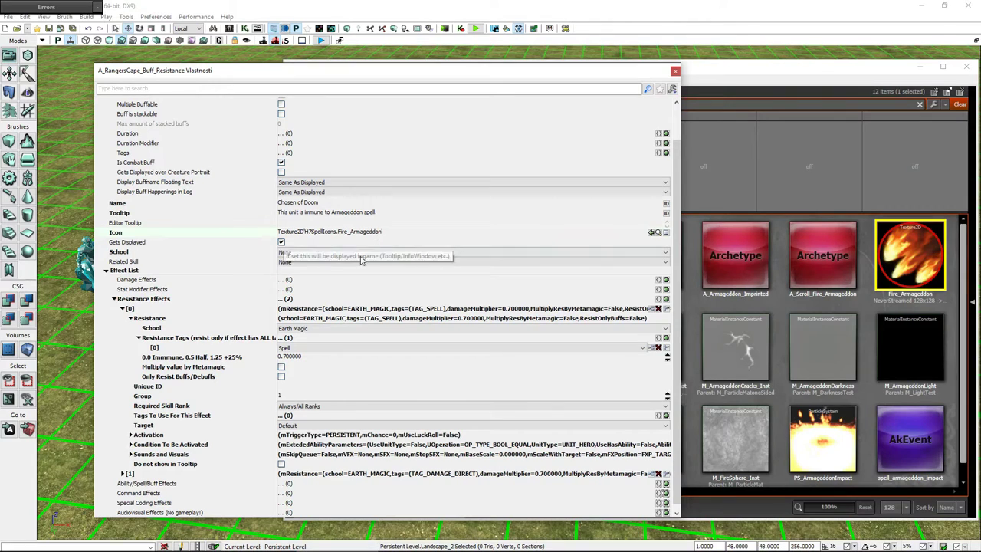
pyautogui.click(328, 252)
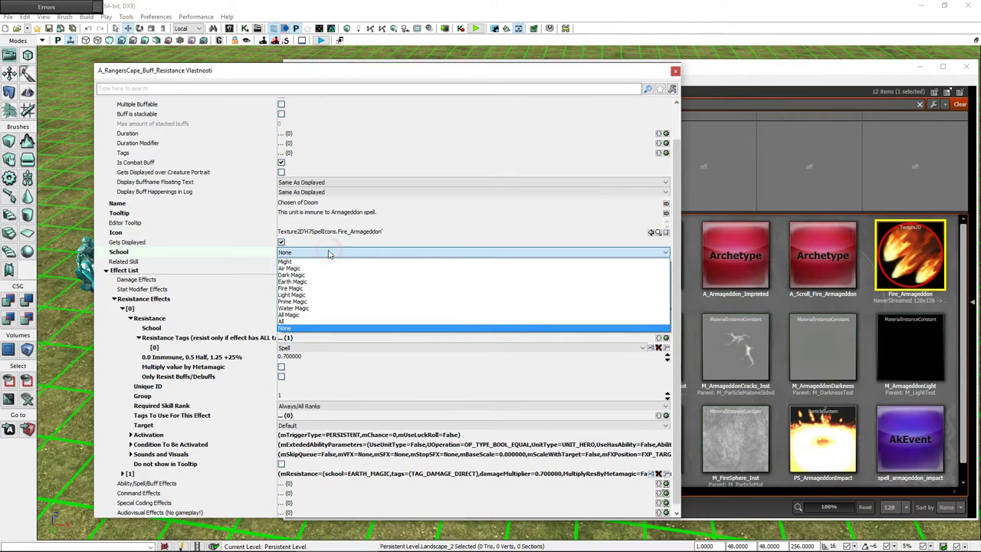
pyautogui.click(307, 288)
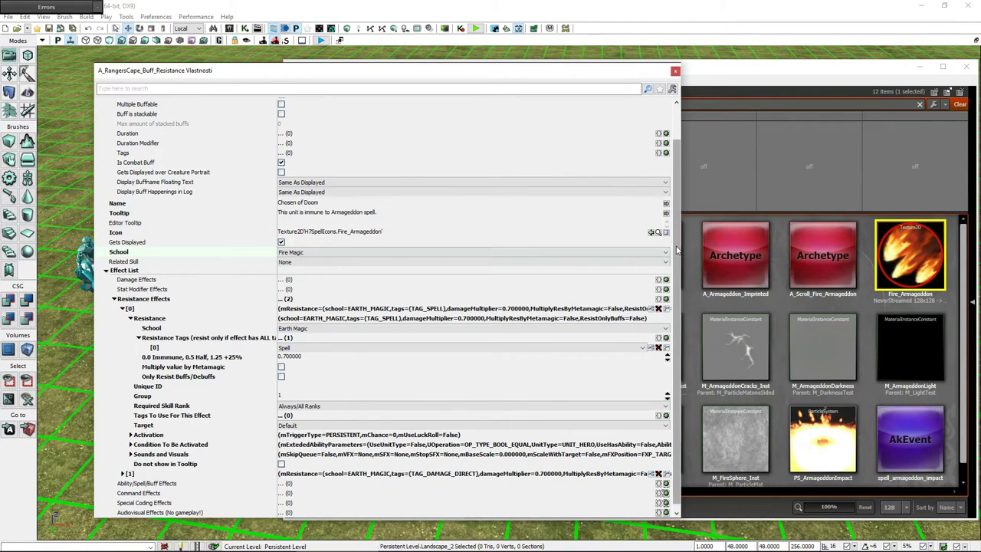
pyautogui.scroll(-1, 676, 252)
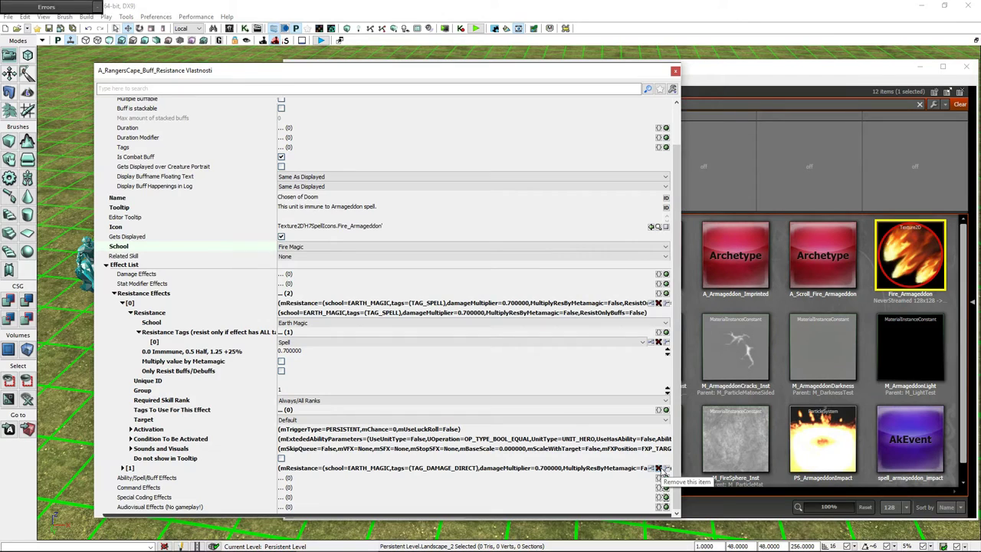
# Delete Resistance Effect [1] and set the remaining effect's school to Fire Magic
pyautogui.click(658, 469)
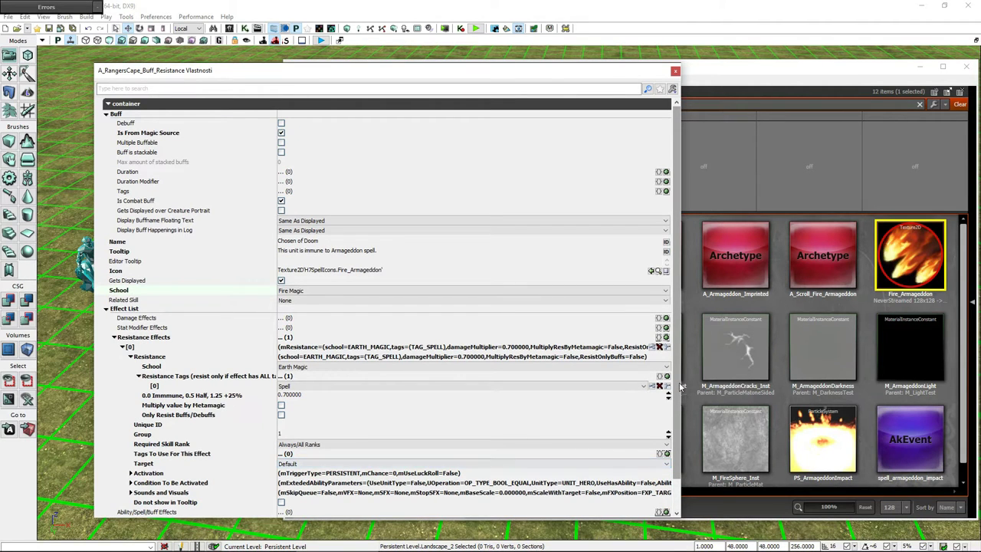
pyautogui.scroll(-2, 679, 387)
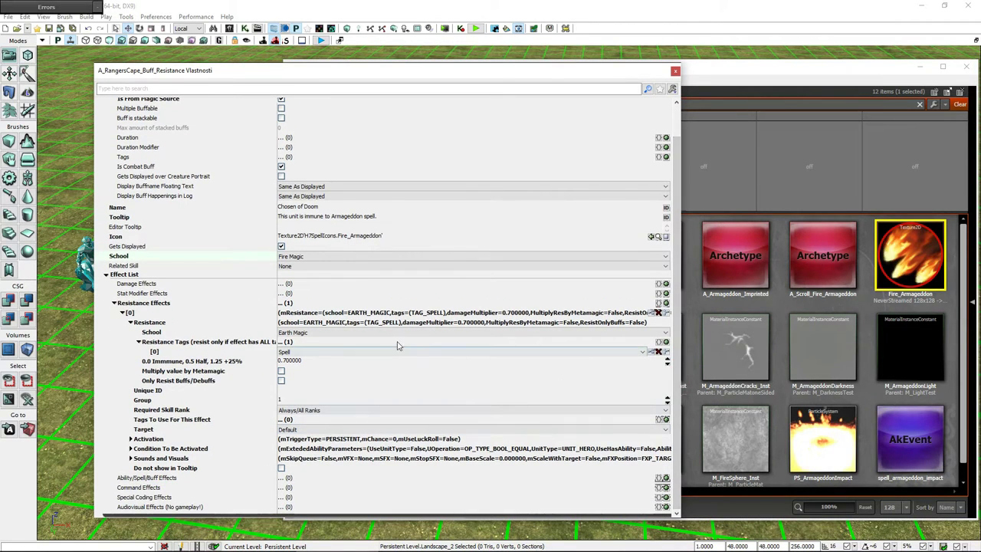
pyautogui.click(321, 333)
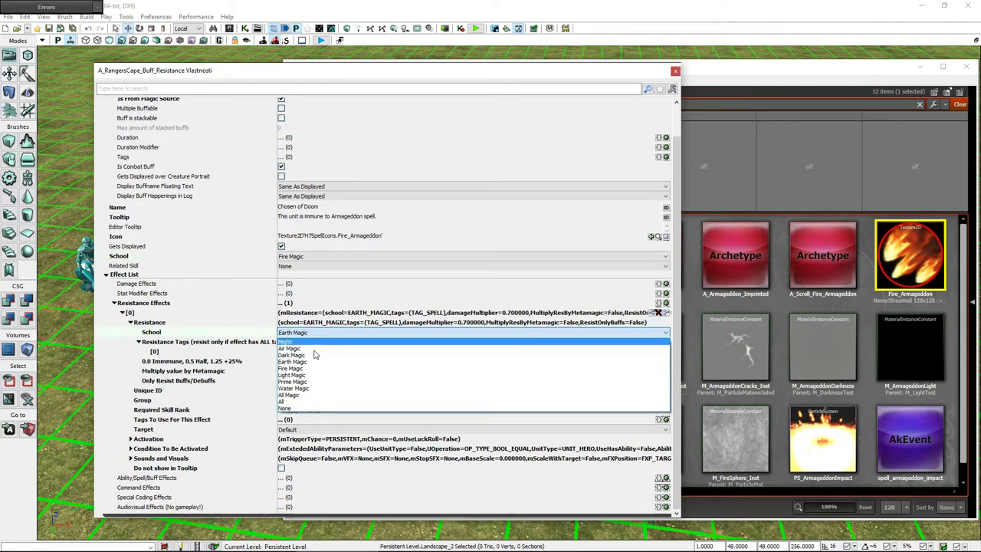
pyautogui.click(311, 368)
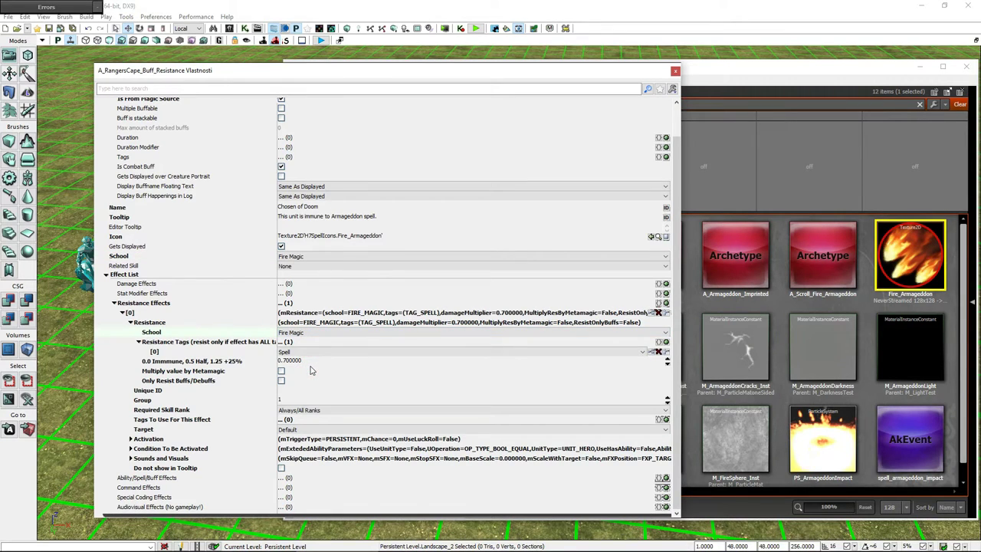
# Add two resistance tags: Mass Target and Spellbook Filter: Damage
pyautogui.click(665, 342)
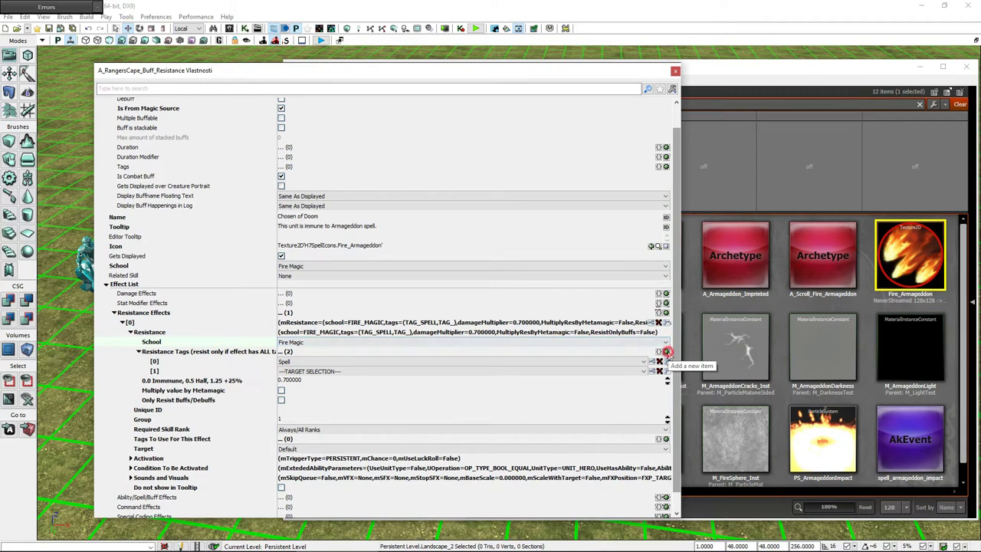
pyautogui.click(666, 351)
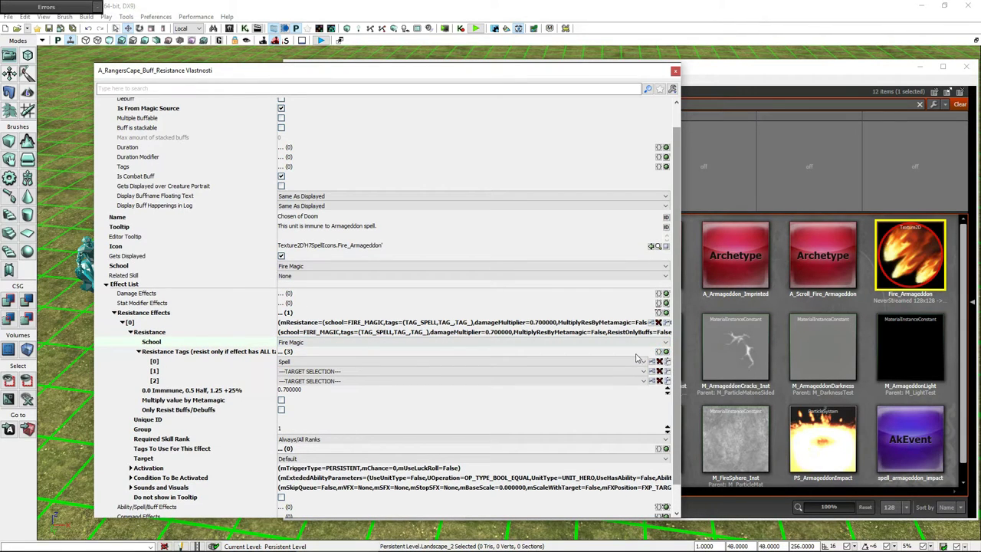
pyautogui.click(341, 372)
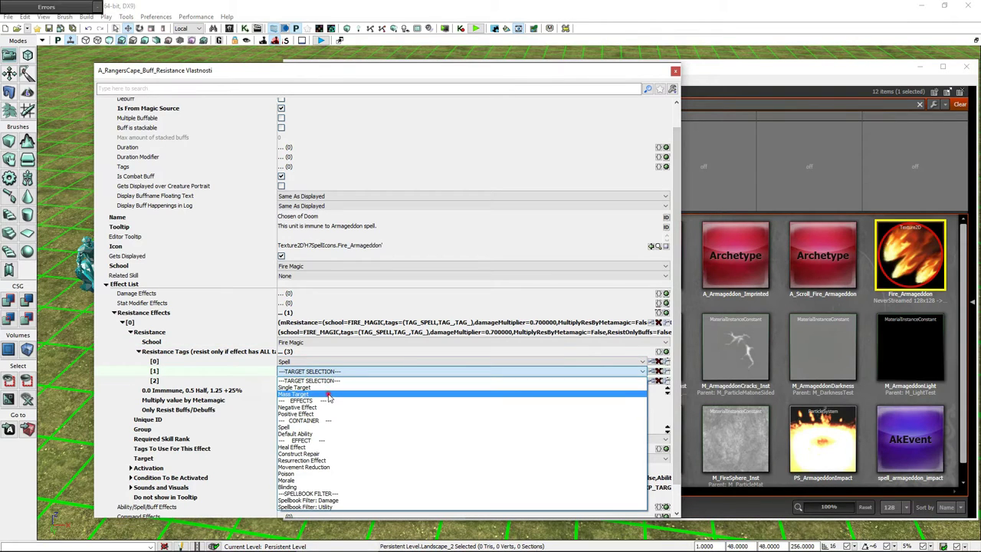
pyautogui.click(328, 393)
pyautogui.click(363, 380)
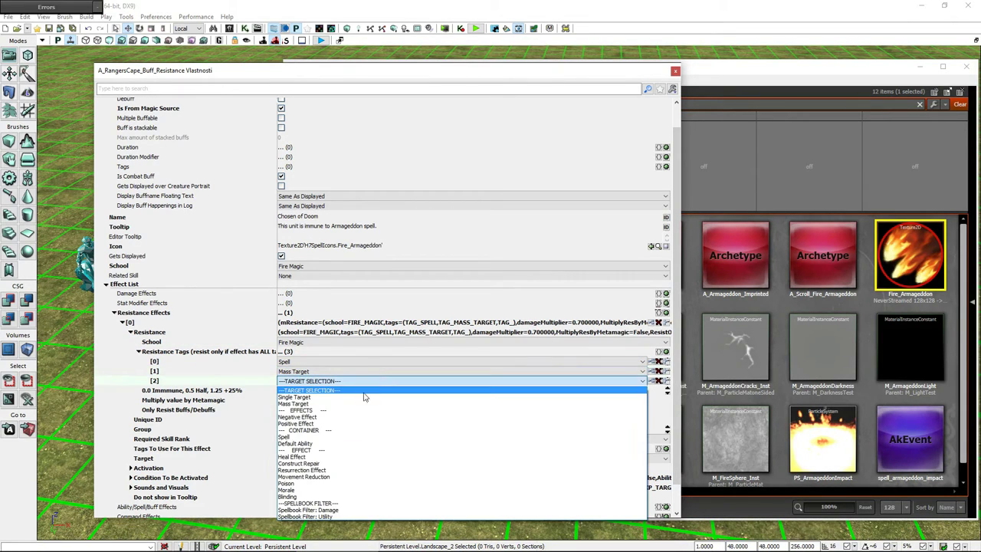
pyautogui.click(349, 511)
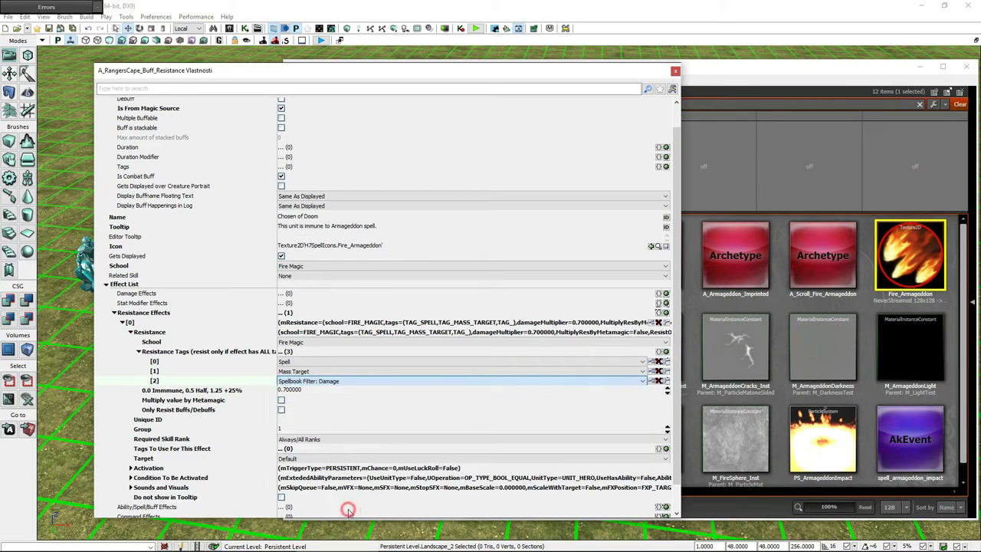
# Set the resistance damage multiplier to 0
pyautogui.scroll(-1, 681, 320)
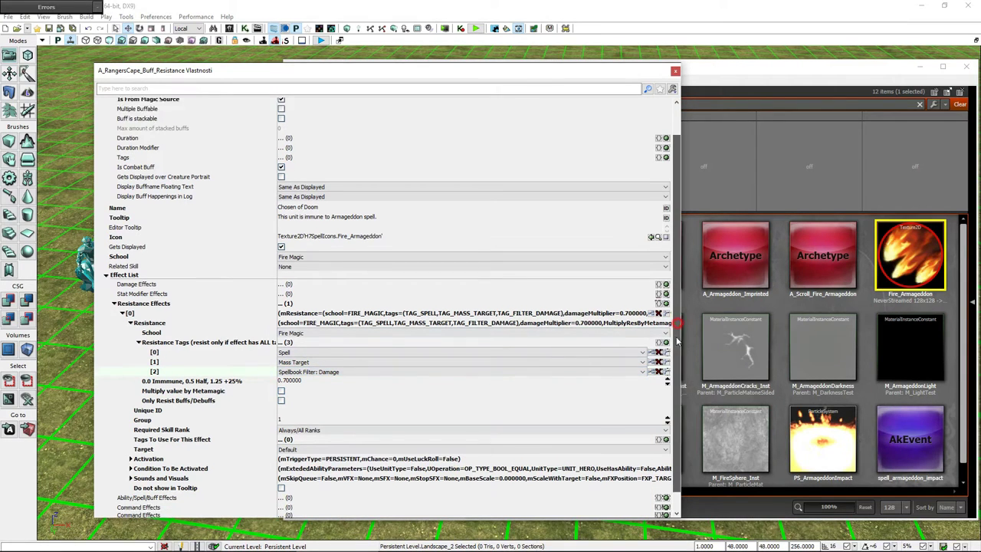
pyautogui.click(307, 361)
pyautogui.write('0')
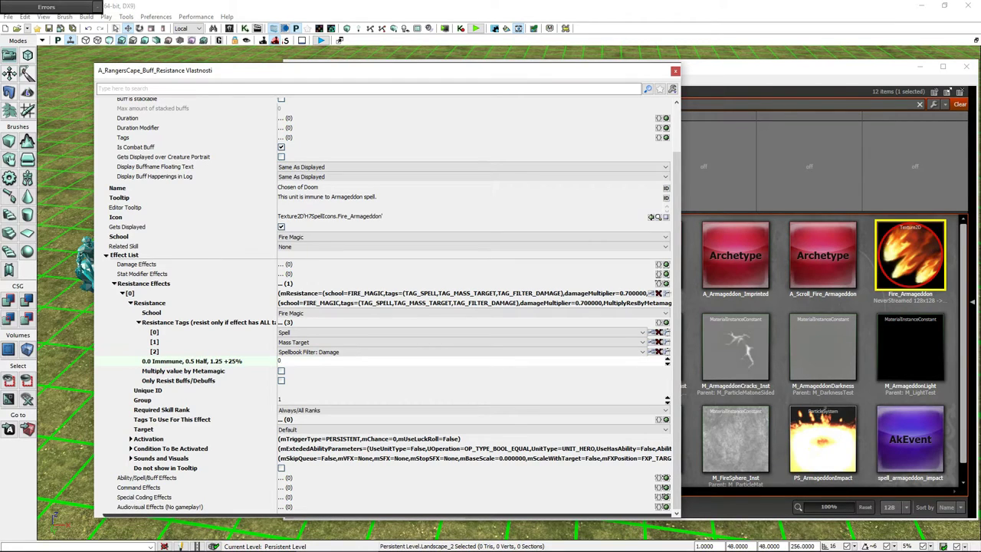
pyautogui.press('Return')
# Close the cape properties and list HeartOfDoom's Item package with the armage filter cleared
pyautogui.click(675, 72)
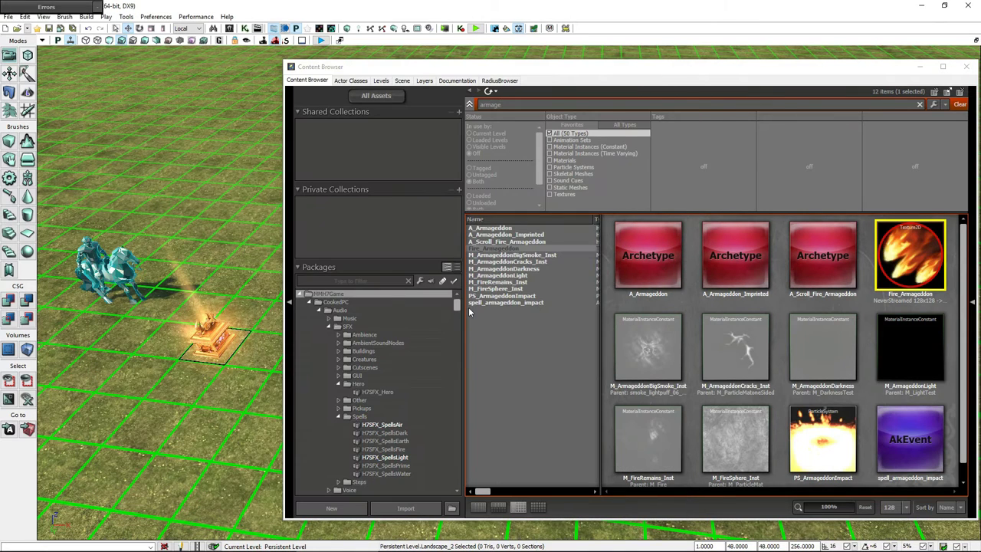
pyautogui.click(458, 417)
pyautogui.moveTo(461, 421); pyautogui.dragTo(457, 482)
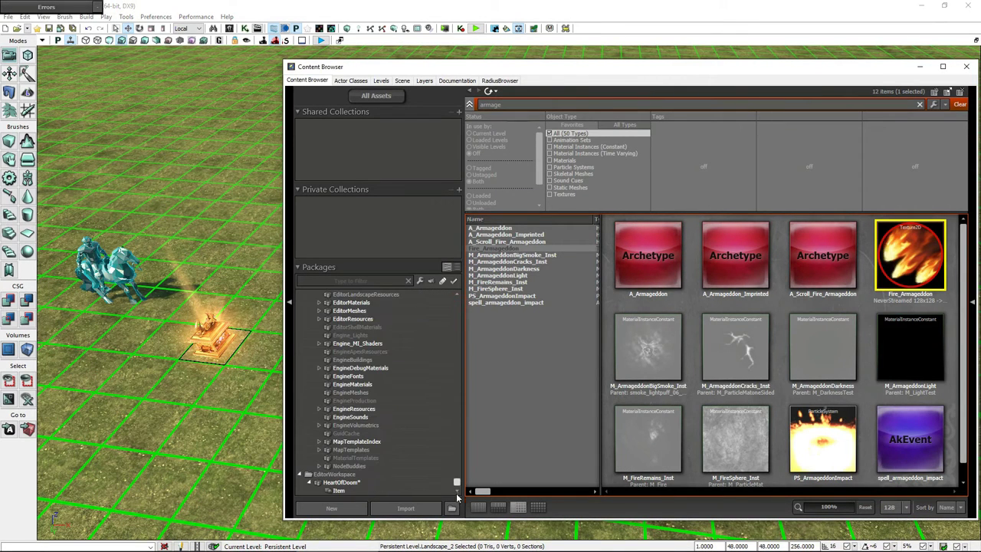
pyautogui.click(373, 490)
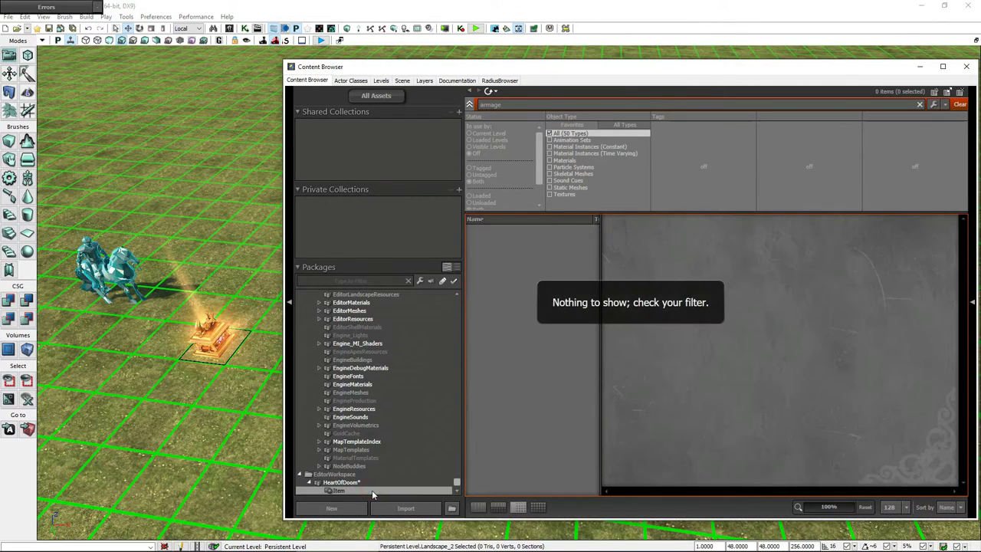
pyautogui.click(919, 104)
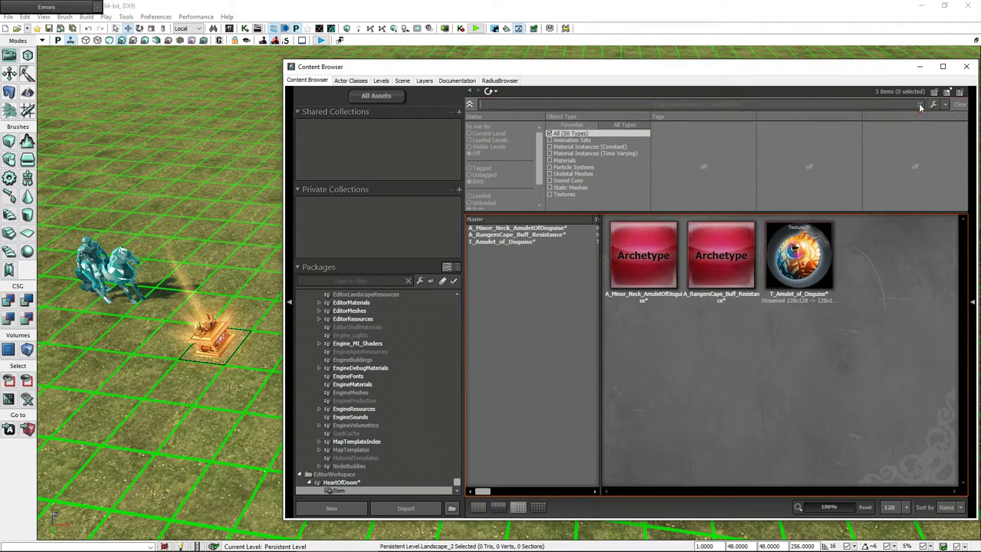
# Set A_Minor_Neck_AmuletOfDisguise's Artifact Tier to Relic and uncheck Can be exchanged
pyautogui.doubleClick(641, 238)
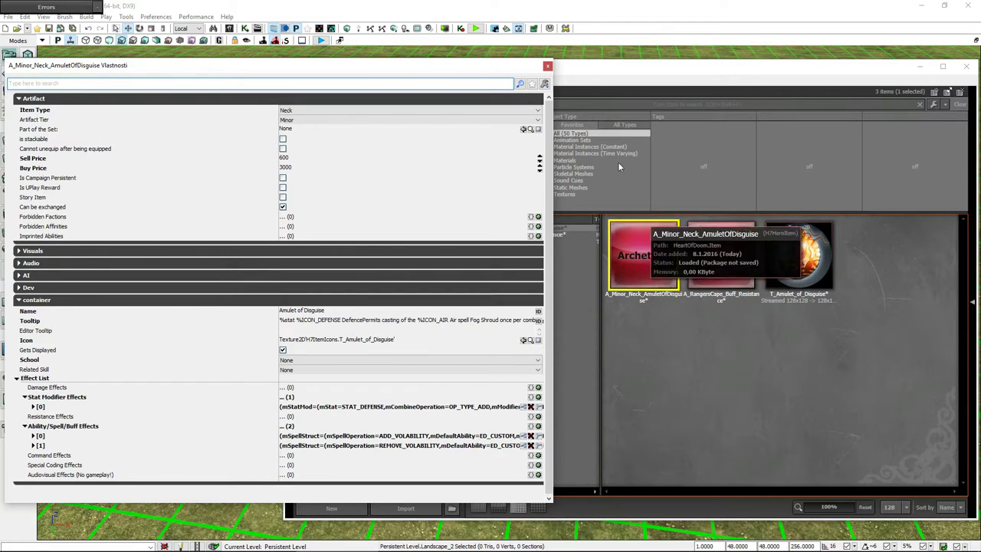
pyautogui.click(537, 120)
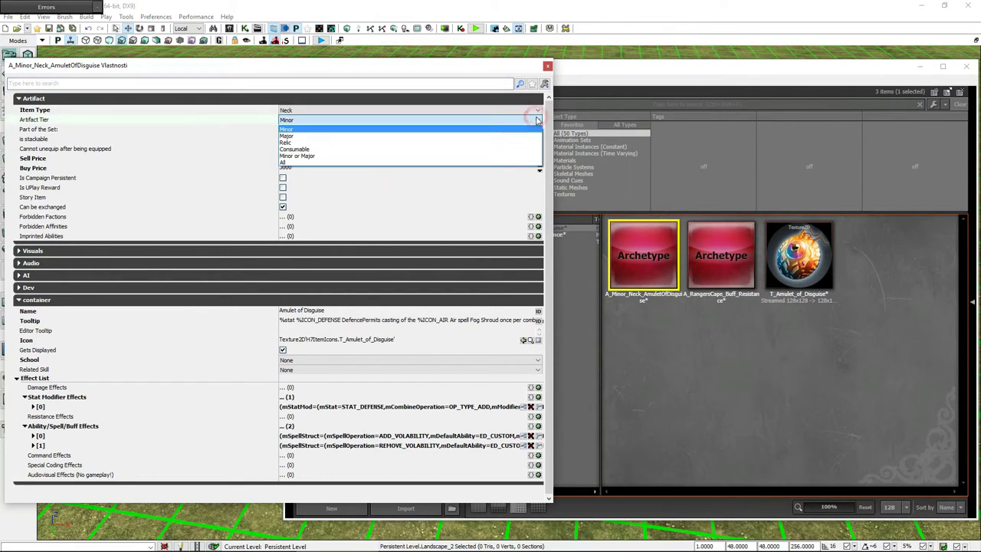
pyautogui.click(378, 144)
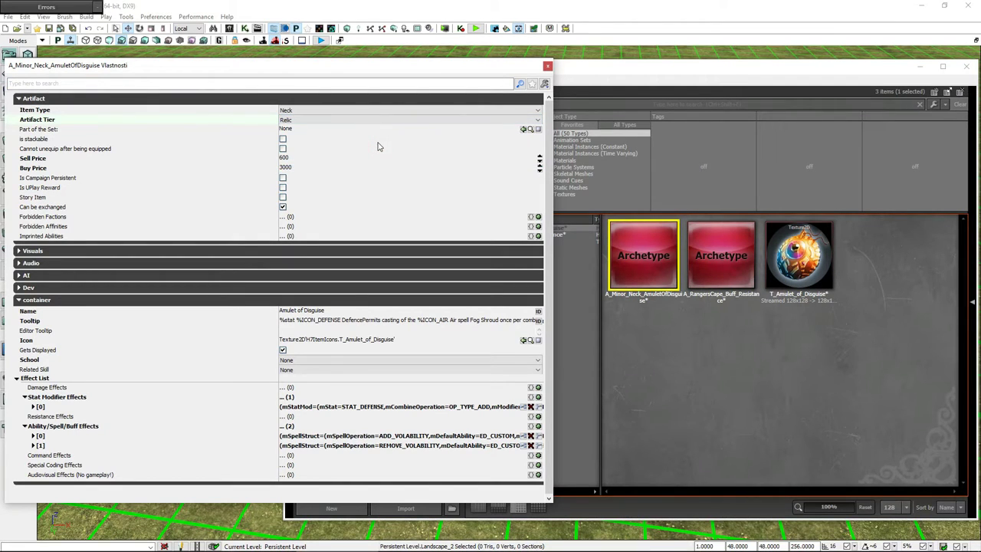
pyautogui.click(283, 207)
# Rename the amulet to 'Heart of Doom'
pyautogui.click(301, 313)
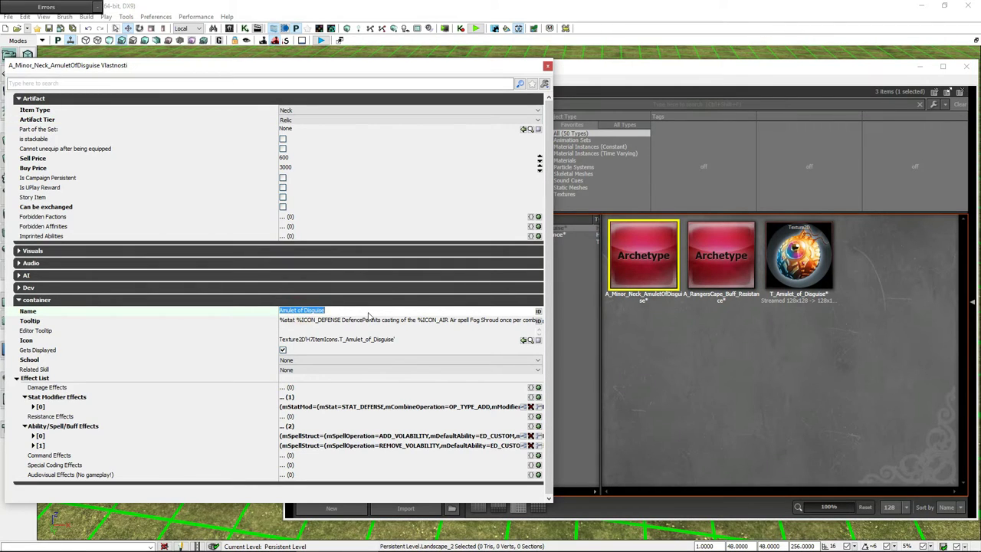
pyautogui.write('Heart of Doom')
pyautogui.click(289, 320)
# Replace the tooltip's leading Defence stat with 'Removes all %ICON_MANA Mana from hero.'
pyautogui.press('Home')
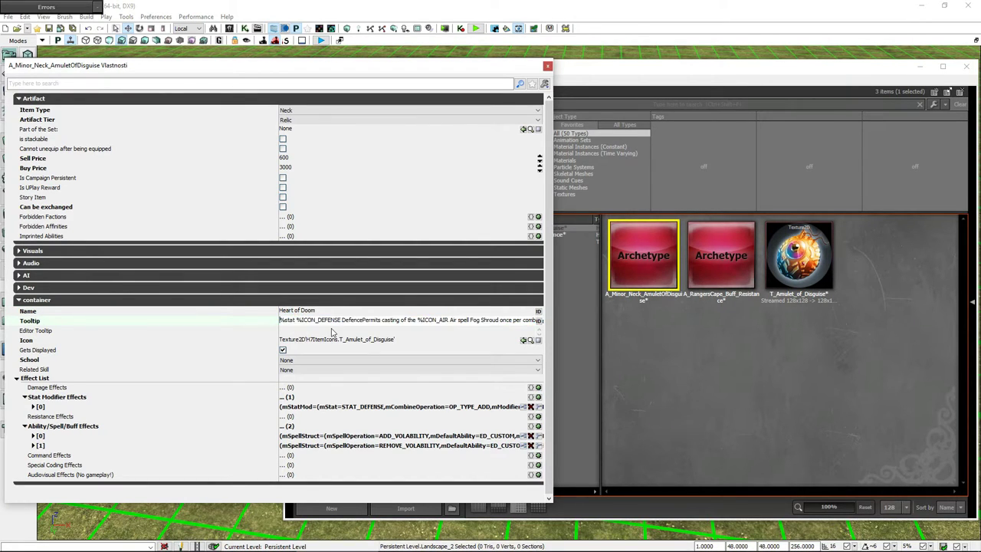
pyautogui.press('Delete')
pyautogui.press('Delete')
pyautogui.press('Delete')
pyautogui.press('Delete')
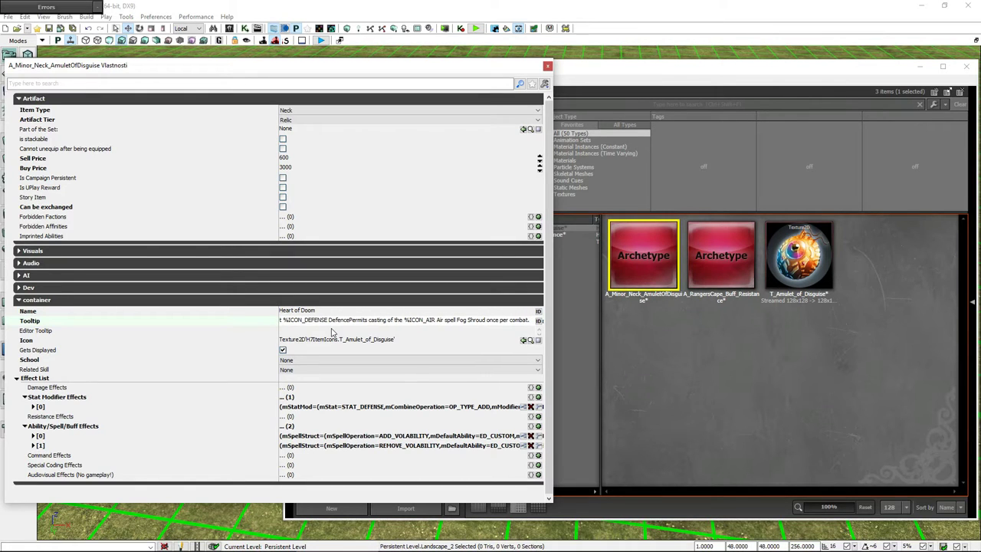
pyautogui.press('Delete')
pyautogui.press('Delete')
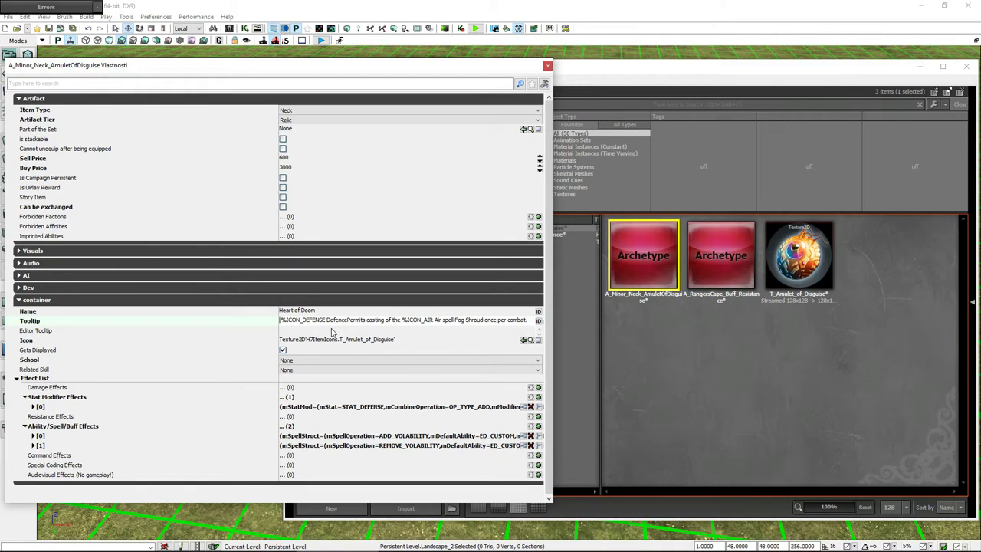
pyautogui.write('Rem')
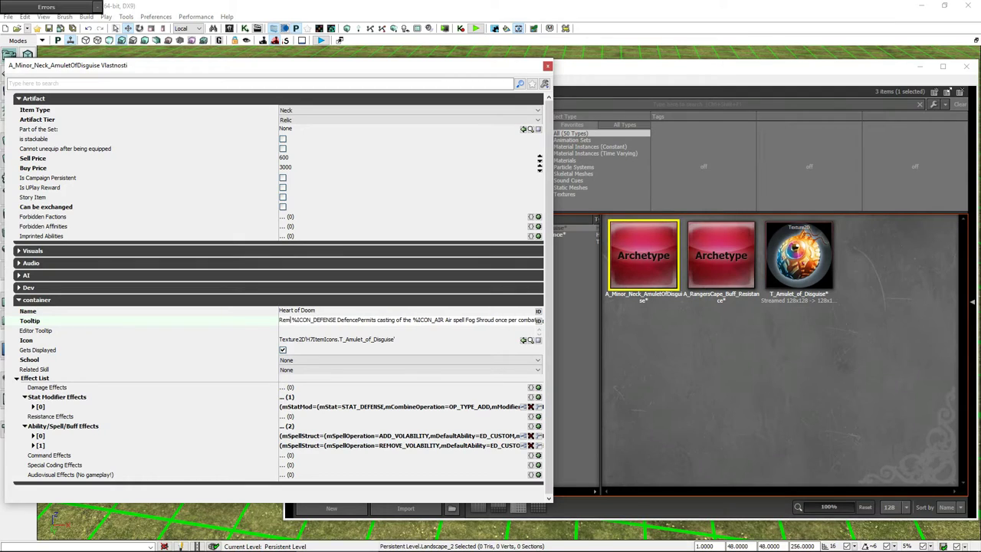
pyautogui.write('oves al')
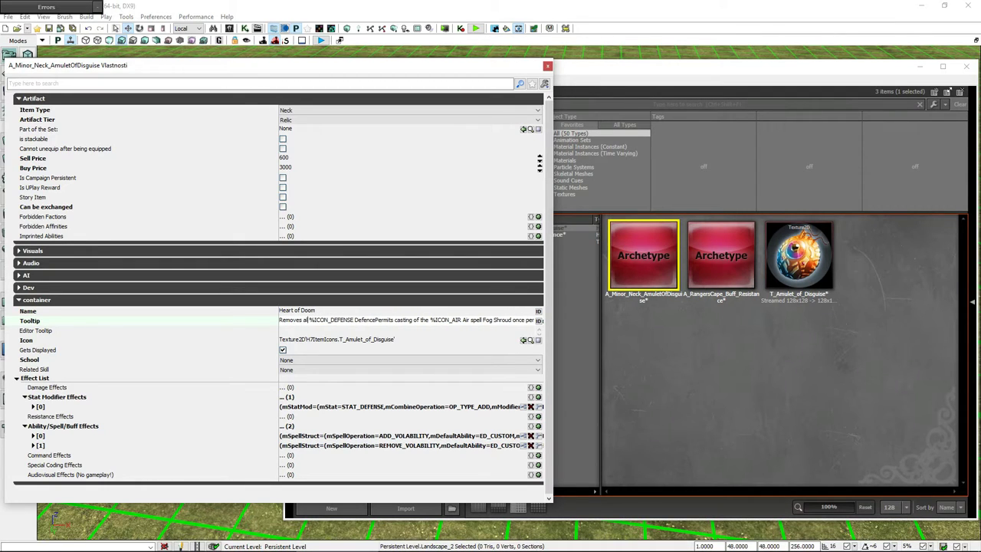
pyautogui.write('l')
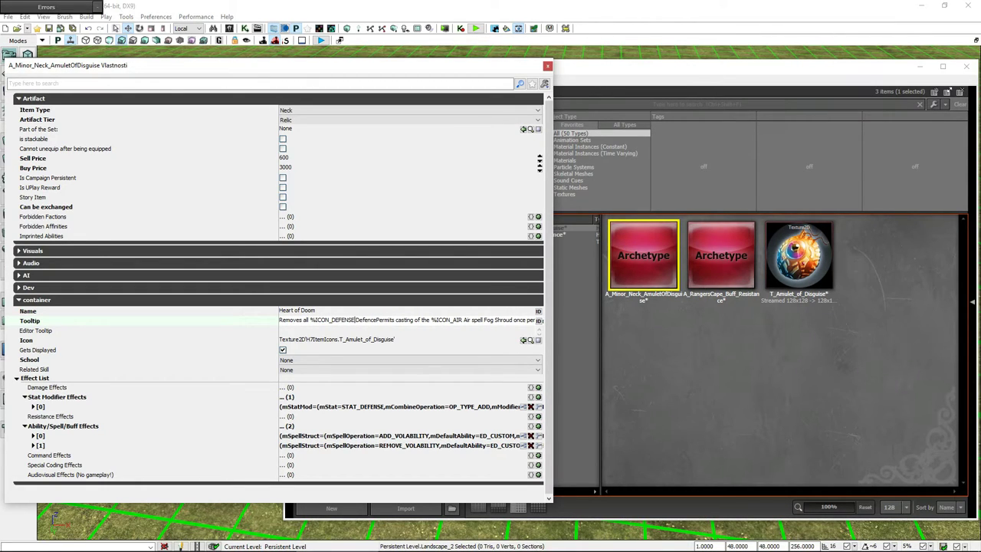
pyautogui.press('BackSpace')
pyautogui.press('BackSpace')
pyautogui.press('BackSpace')
pyautogui.press('BackSpace')
pyautogui.press('BackSpace')
pyautogui.press('BackSpace')
pyautogui.write('MA')
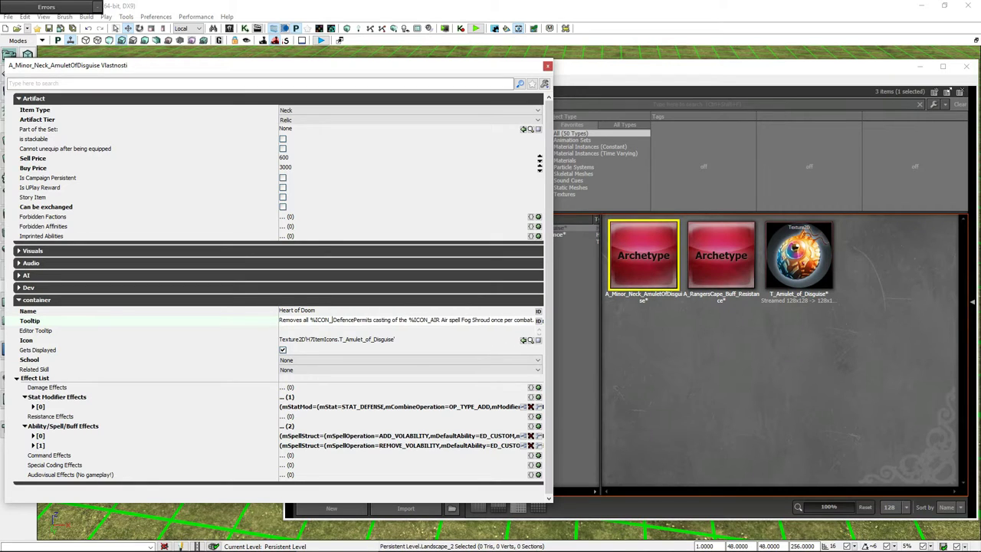
pyautogui.write('NA')
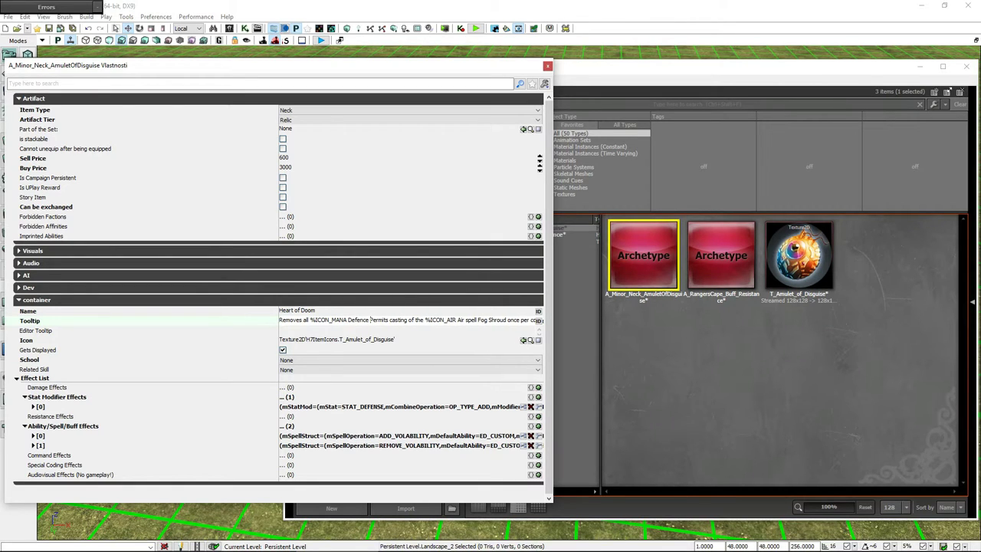
pyautogui.press('BackSpace')
pyautogui.press('BackSpace')
pyautogui.press('BackSpace')
pyautogui.press('BackSpace')
pyautogui.press('BackSpace')
pyautogui.press('BackSpace')
pyautogui.write('M')
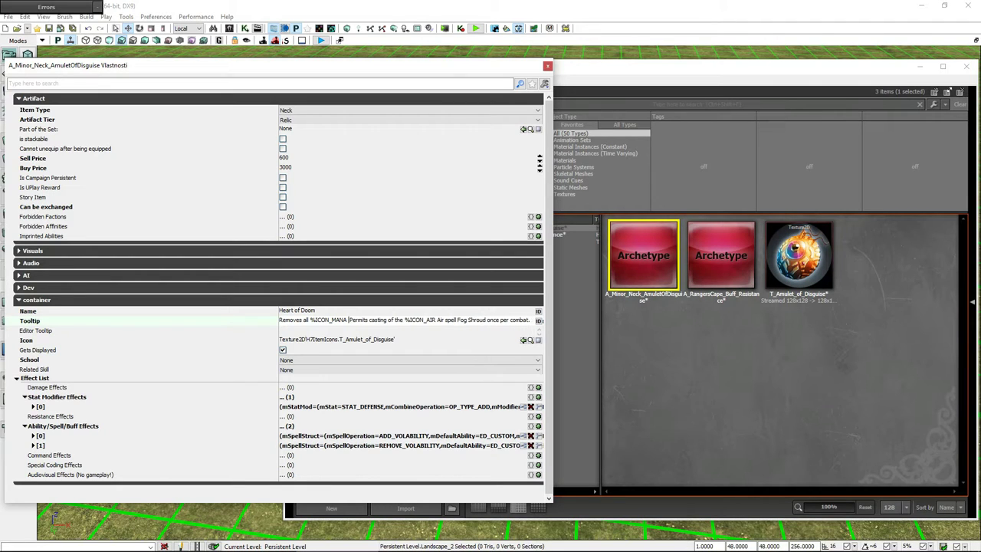
pyautogui.write('ana ')
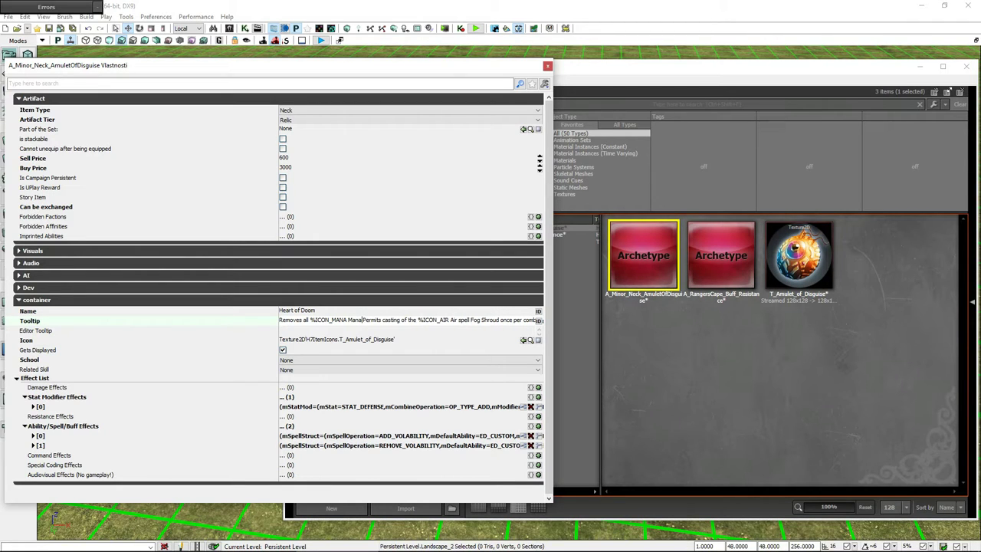
pyautogui.write('from ')
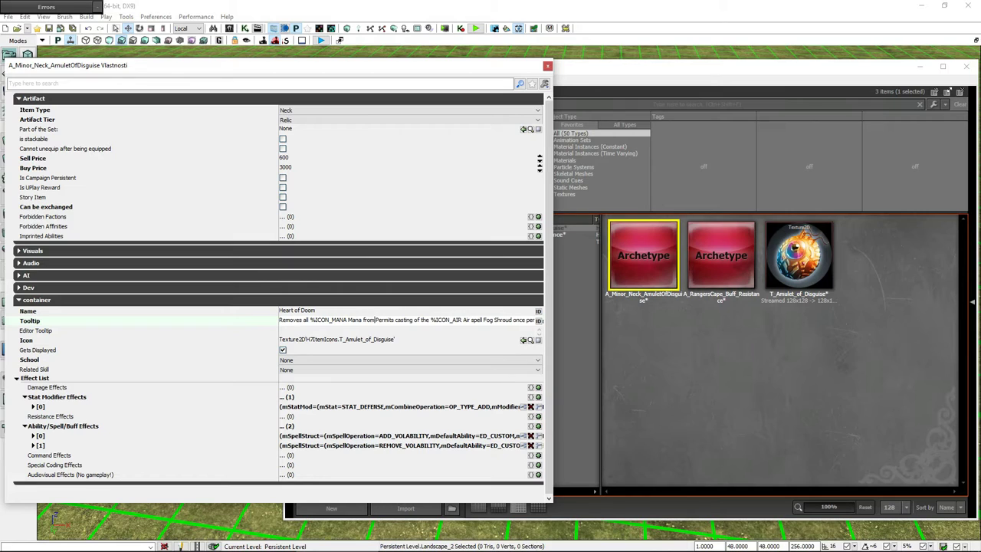
pyautogui.write('hero')
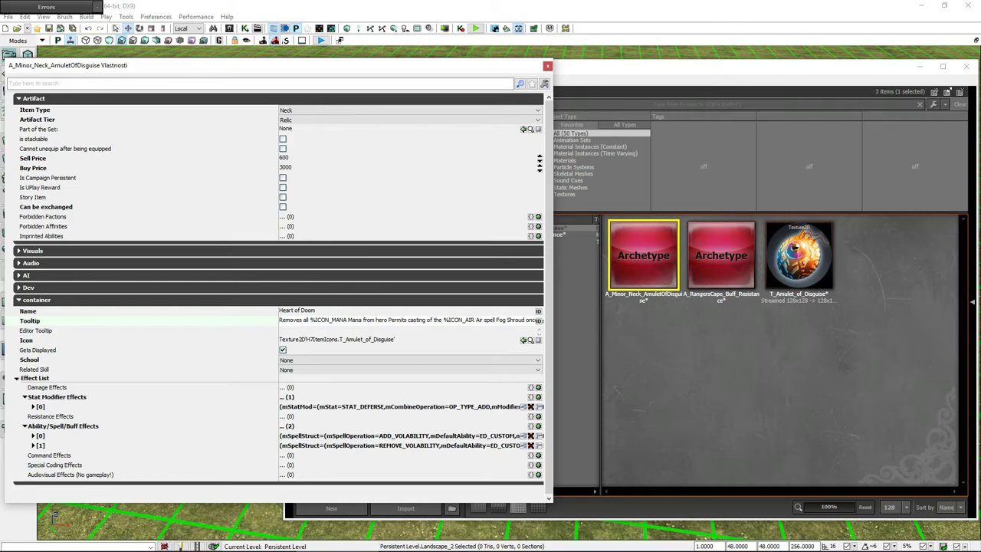
pyautogui.write('.')
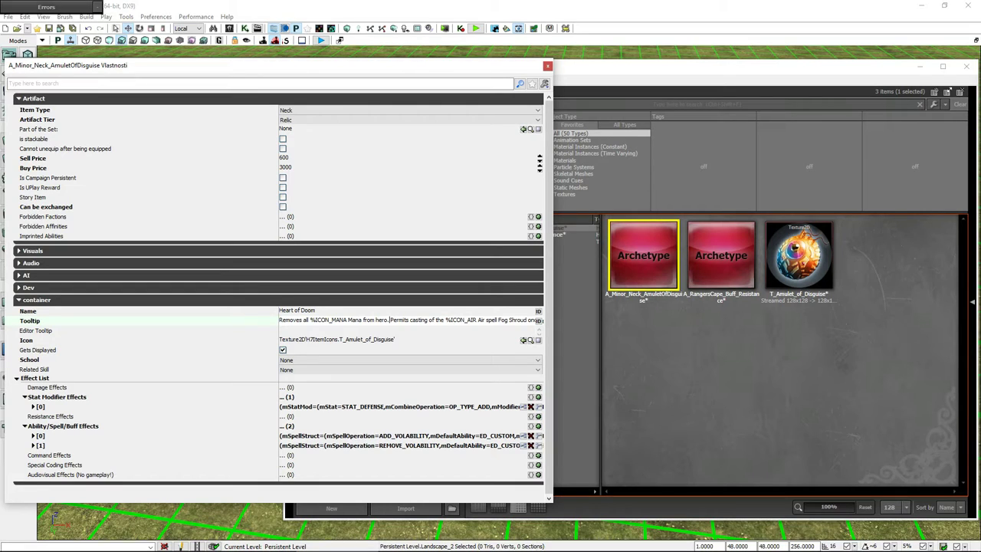
pyautogui.write('\\')
pyautogui.write('n')
# Change the tooltip spell to '%ICON_FIRE Fire spell Armageddon' and append 'friendly units are immune.'
pyautogui.press('BackSpace')
pyautogui.press('BackSpace')
pyautogui.press('BackSpace')
pyautogui.write('FIRE')
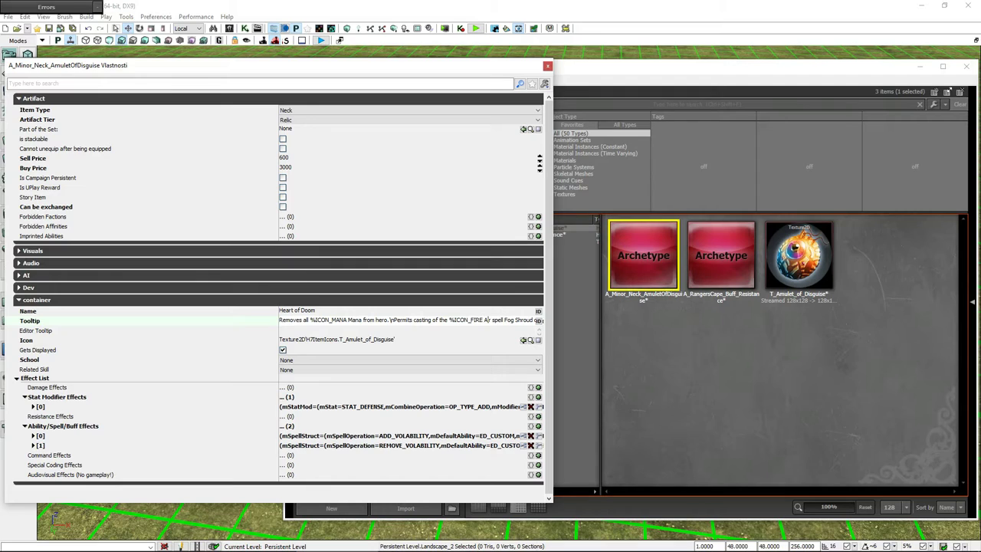
pyautogui.press('BackSpace')
pyautogui.press('BackSpace')
pyautogui.write('Fire')
pyautogui.click(506, 319)
pyautogui.press('Delete')
pyautogui.write('Armagedd')
pyautogui.write('on')
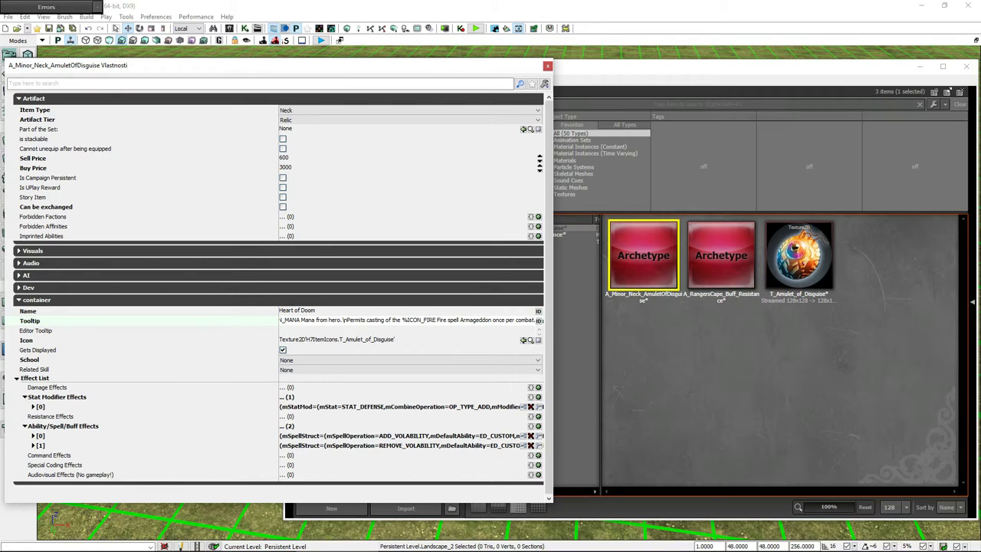
pyautogui.press('End')
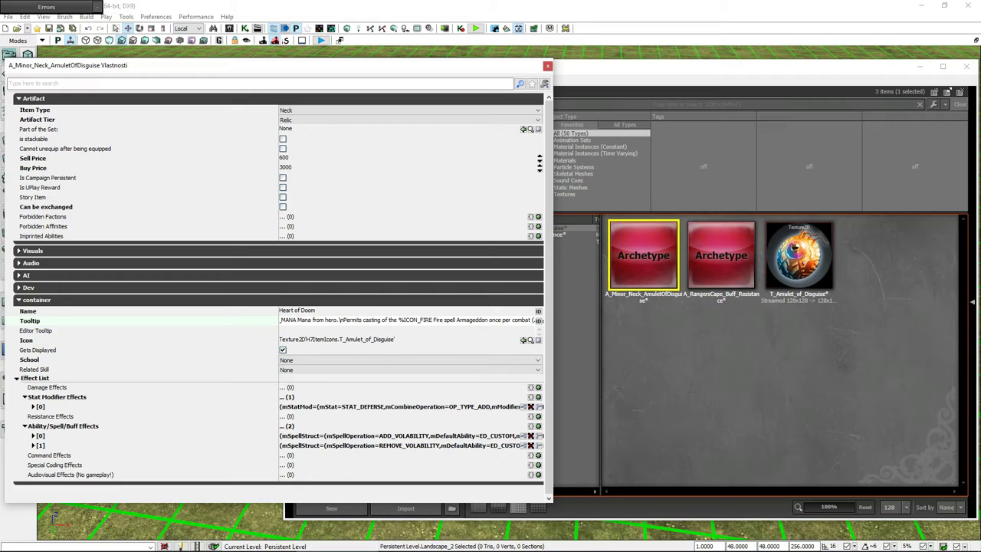
pyautogui.write('fri')
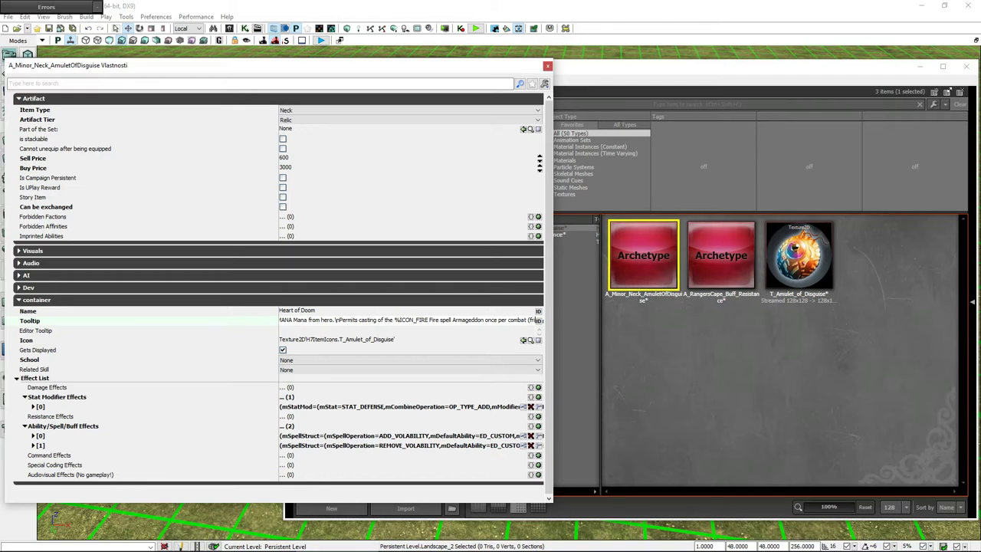
pyautogui.write('endly un')
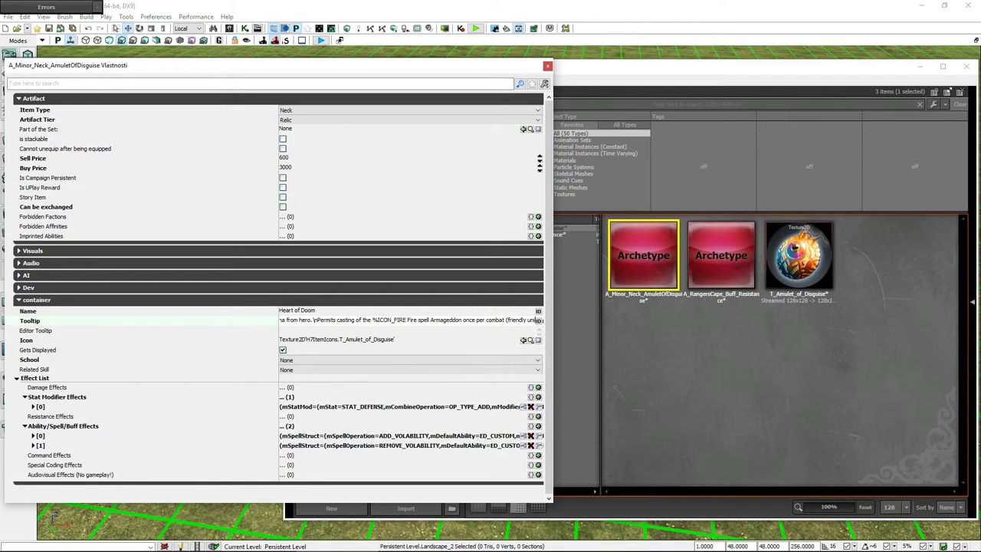
pyautogui.write('its are immu')
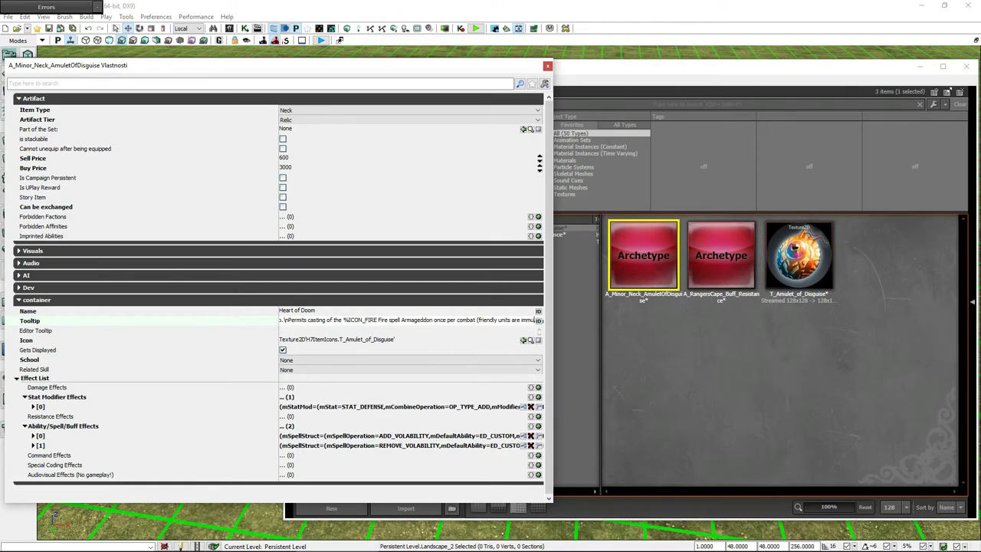
pyautogui.write('ne.')
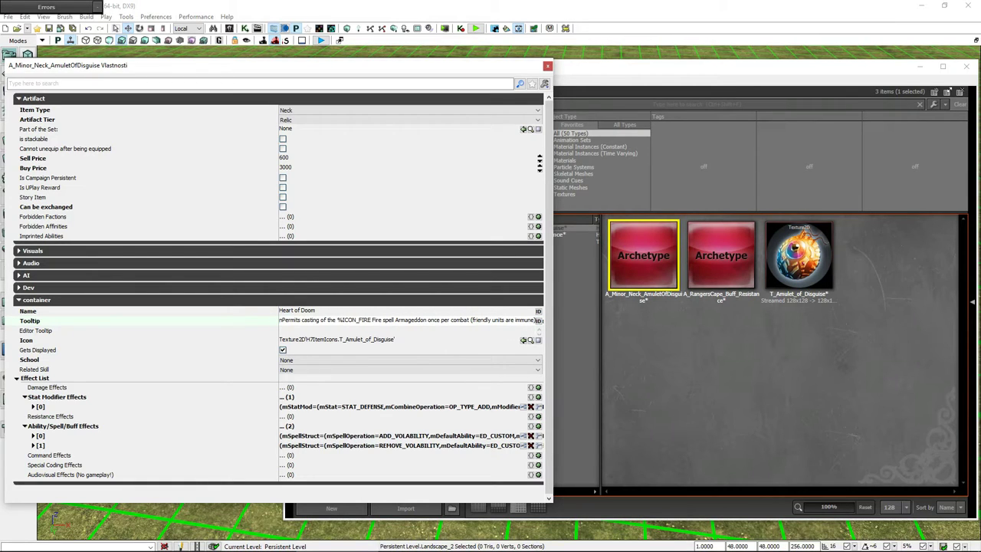
pyautogui.write(')')
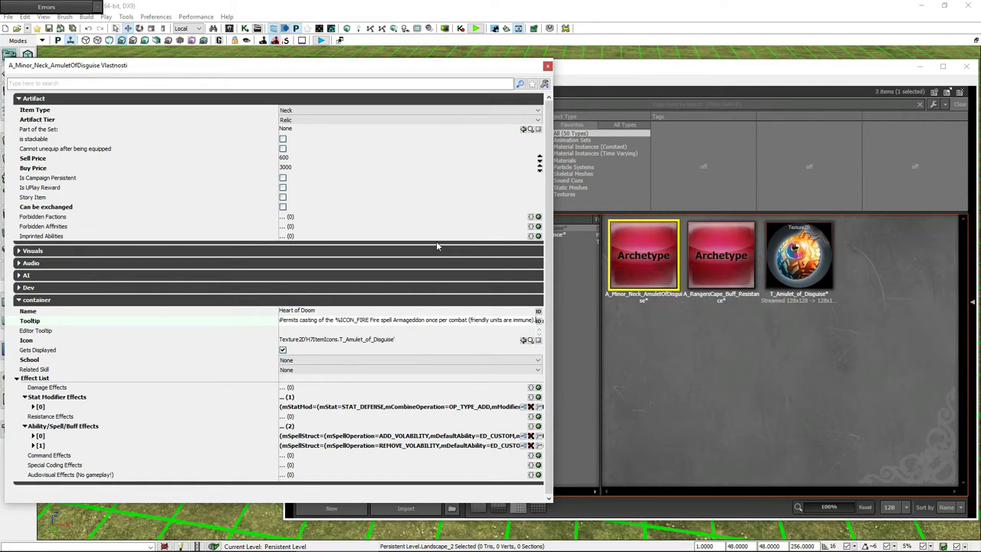
# Open the amulet texture's properties from the Content Browser
pyautogui.click(428, 343)
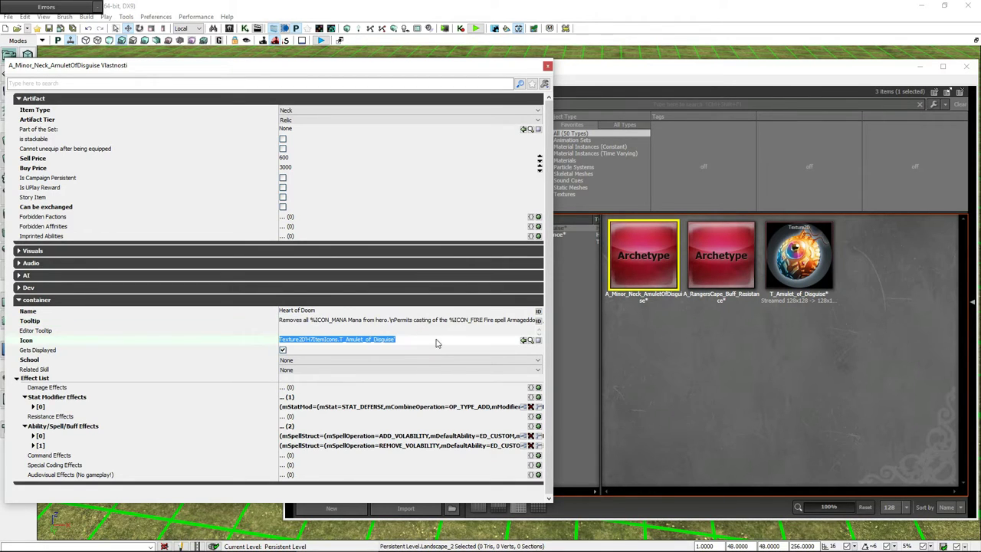
pyautogui.click(801, 261)
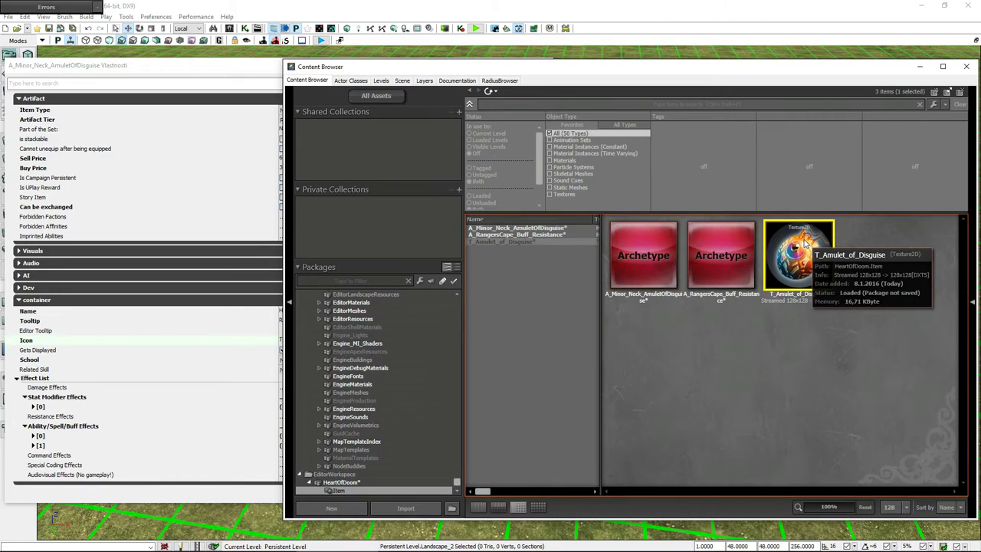
pyautogui.doubleClick(805, 243)
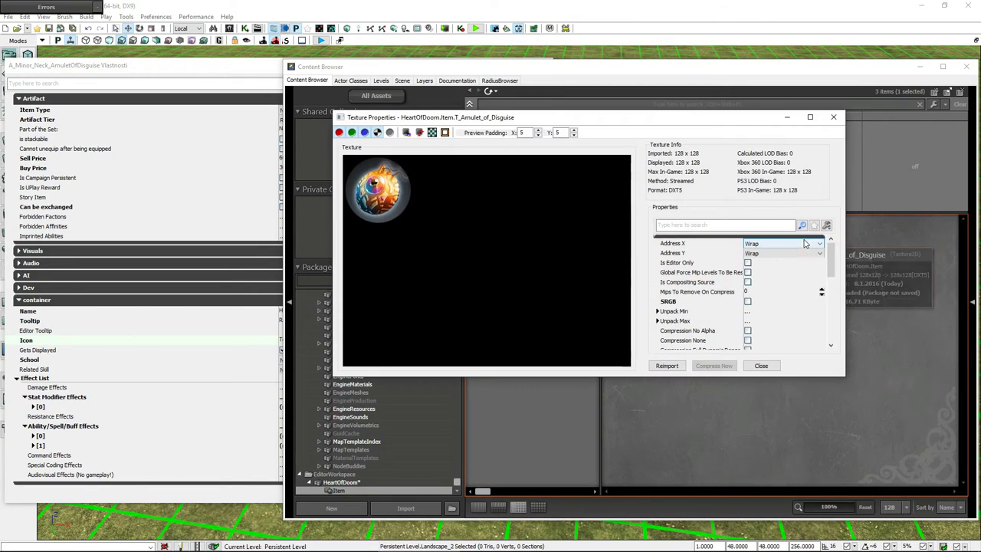
# Reimport the amulet texture from the HeartOfDoom image and compress it
pyautogui.click(668, 366)
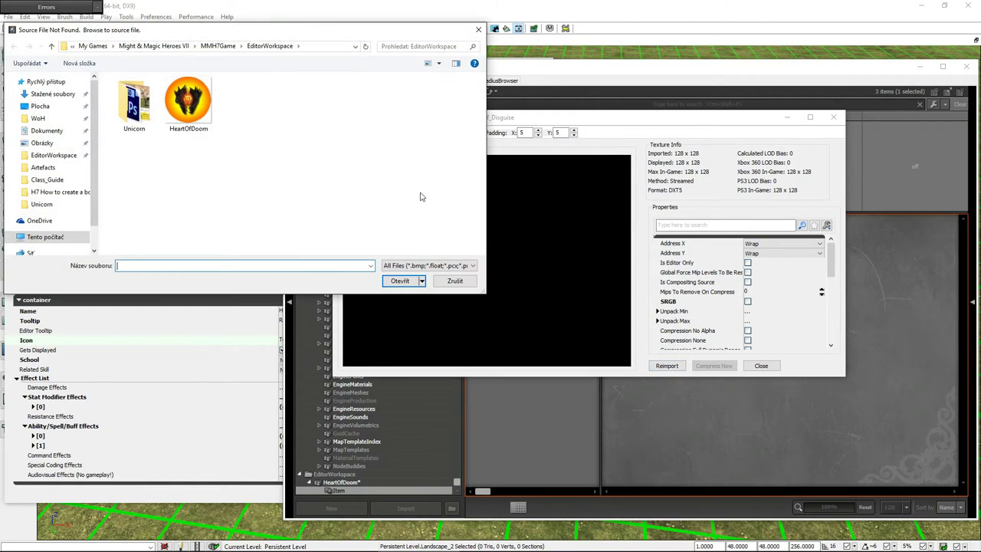
pyautogui.click(200, 111)
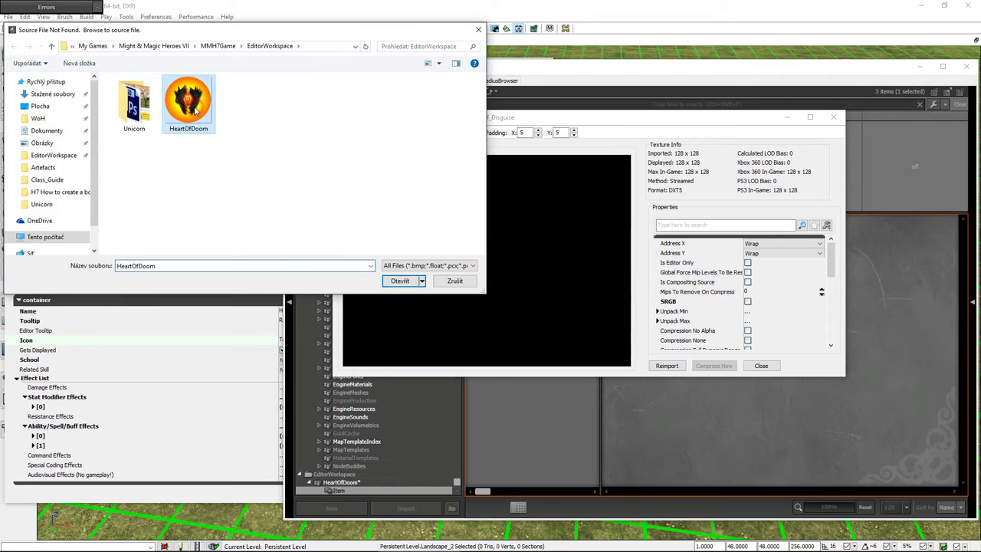
pyautogui.click(394, 282)
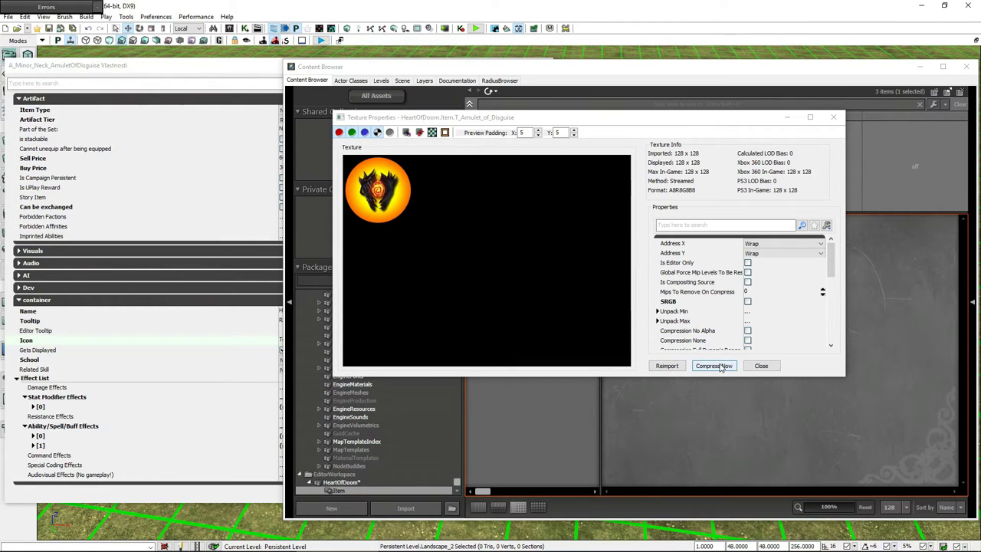
pyautogui.click(714, 366)
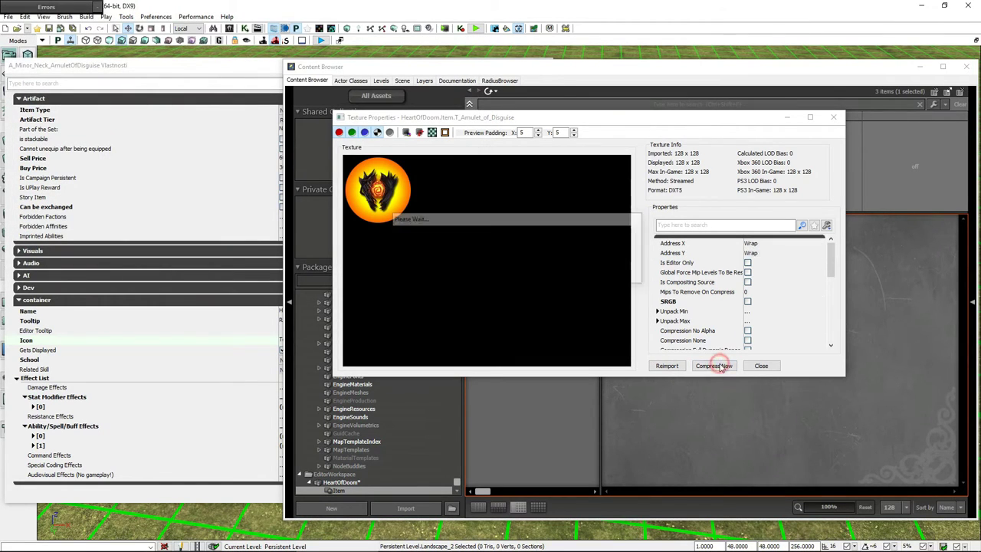
pyautogui.click(761, 366)
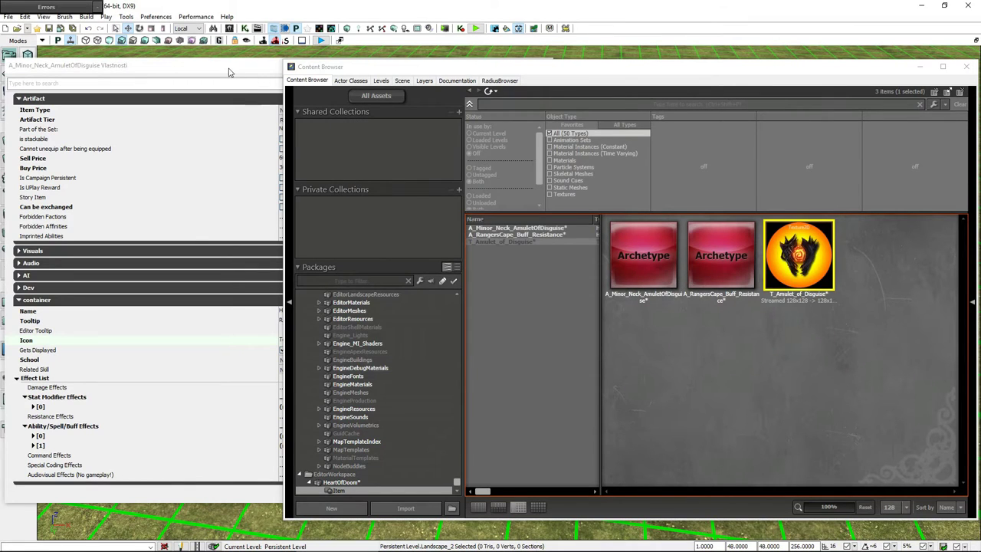
# Set the Heart of Doom item's Icon to the selected texture
pyautogui.click(228, 68)
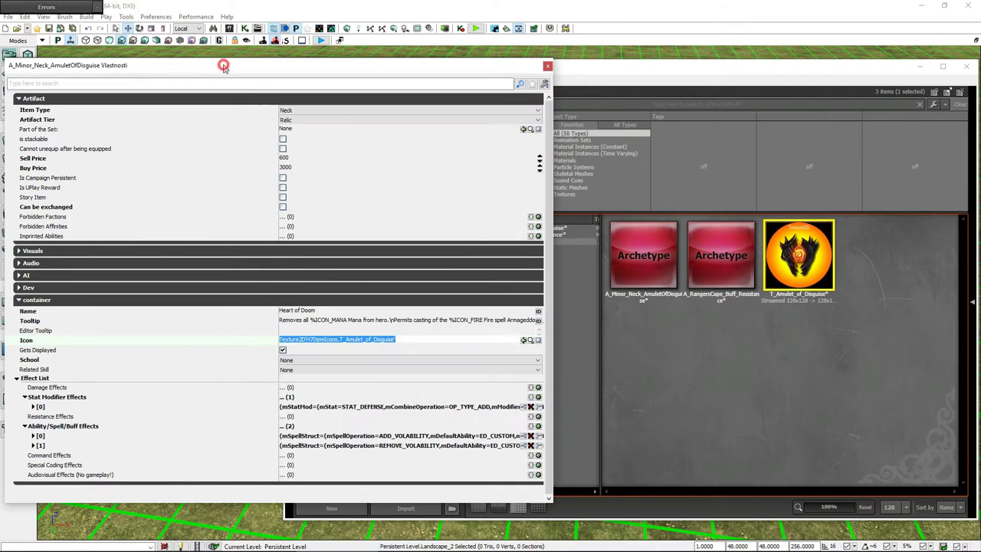
pyautogui.click(522, 340)
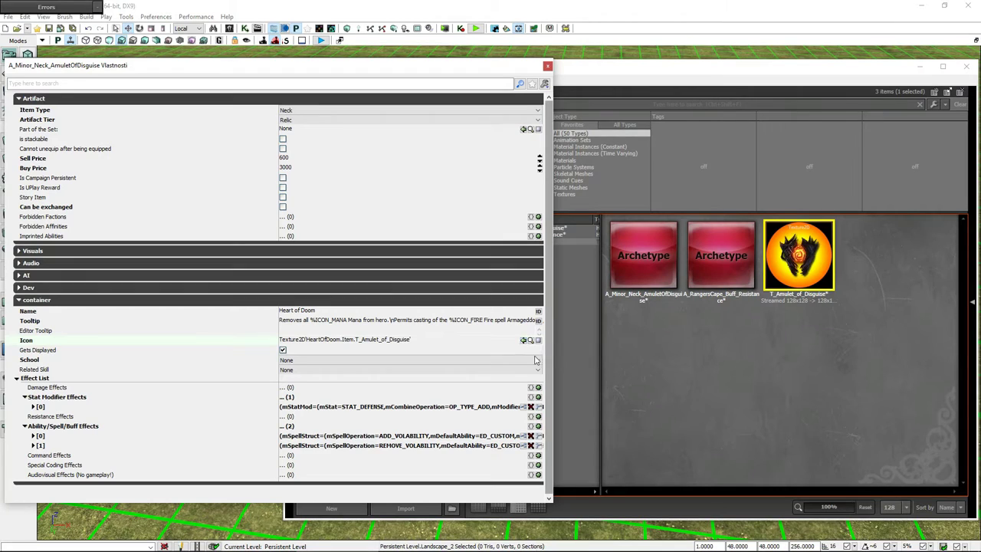
pyautogui.click(549, 356)
# Change the first stat modifier to set Spirit (Hero) to 0
pyautogui.click(33, 406)
pyautogui.scroll(-2, 475, 386)
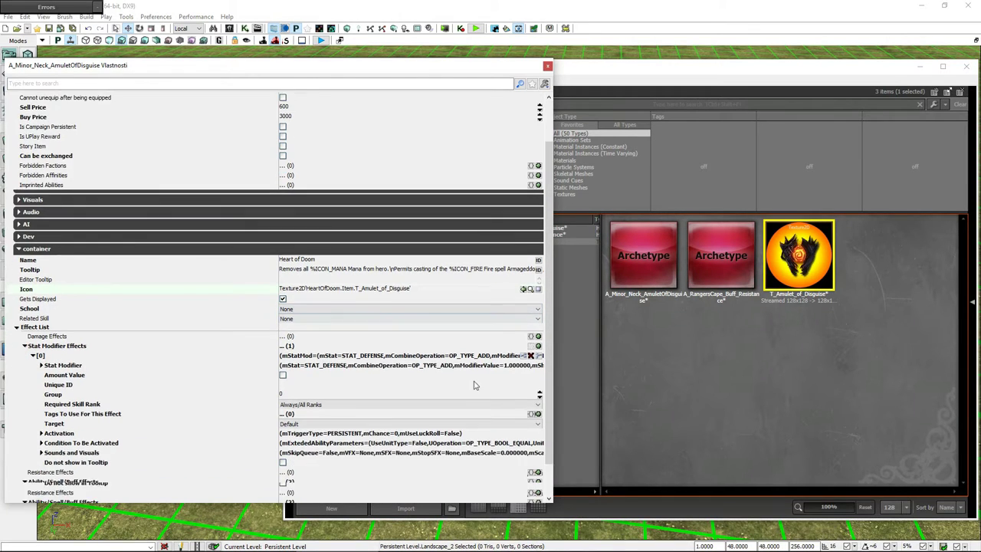
pyautogui.scroll(-2, 474, 385)
pyautogui.click(41, 327)
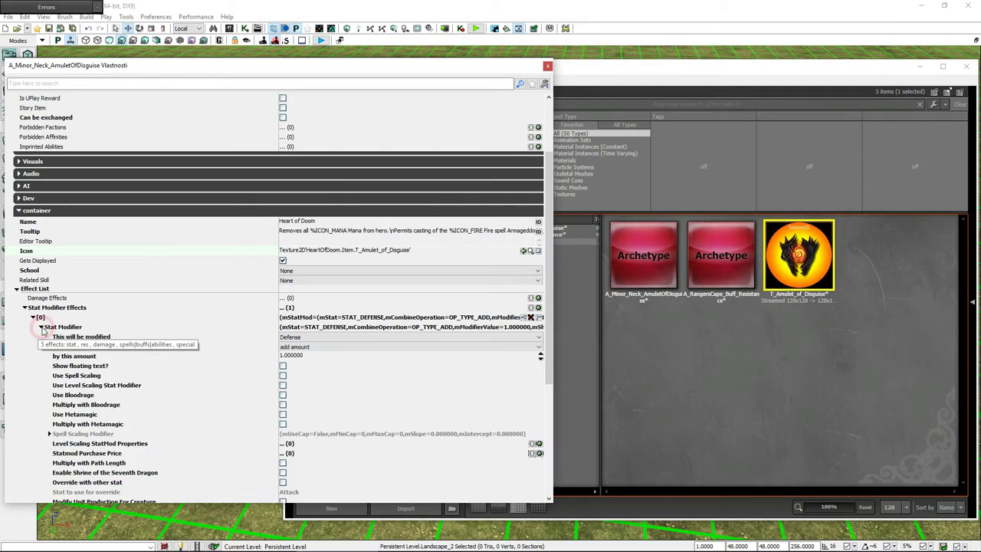
pyautogui.scroll(-1, 321, 322)
pyautogui.click(323, 317)
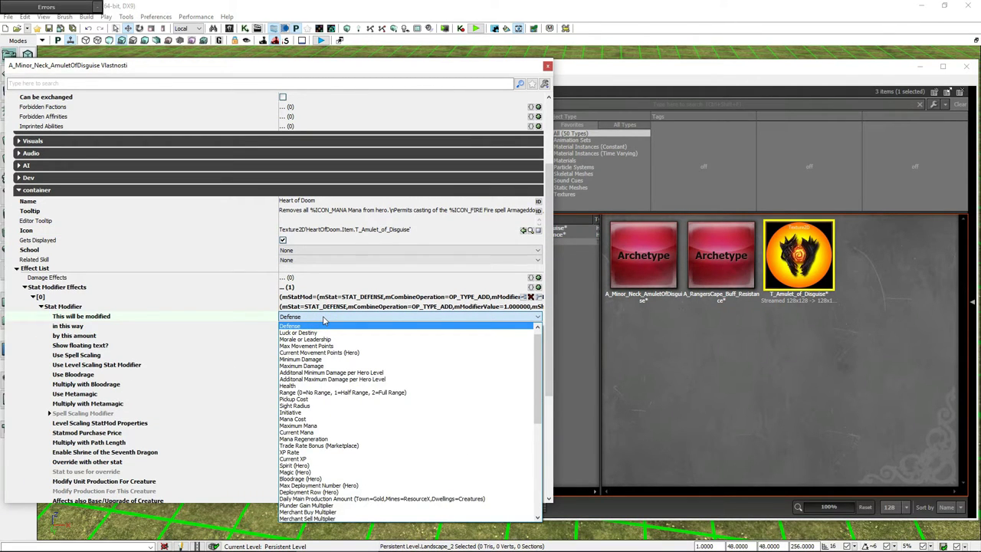
pyautogui.click(319, 465)
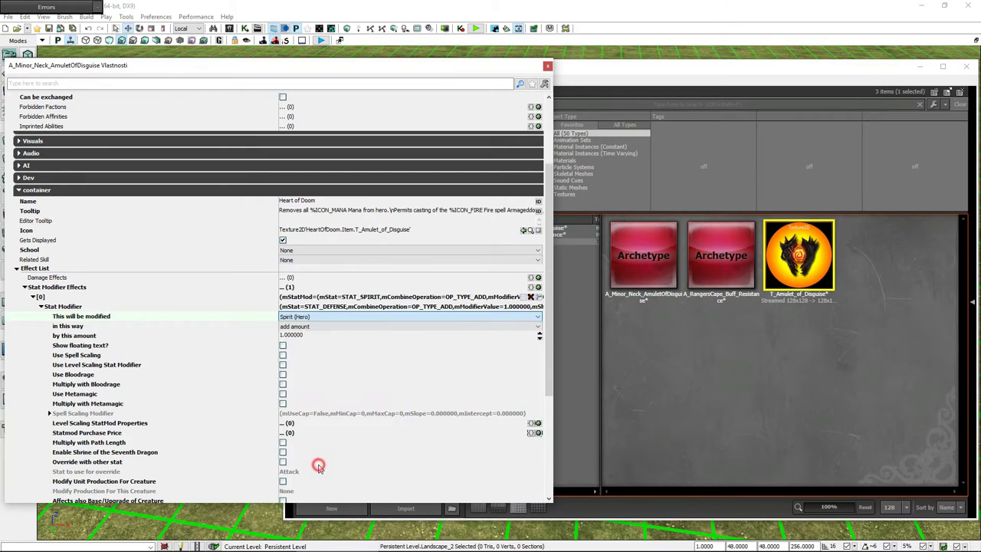
pyautogui.click(321, 326)
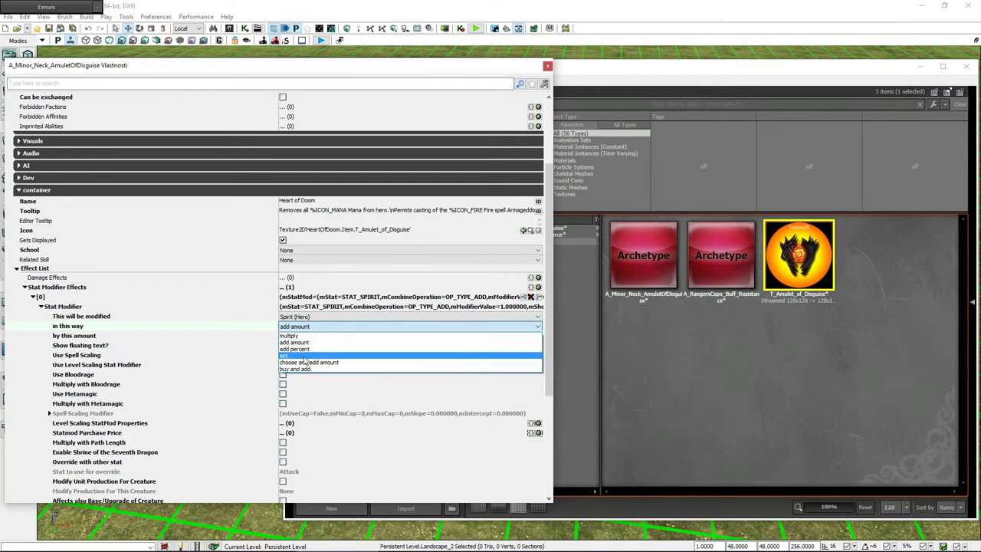
pyautogui.click(304, 357)
pyautogui.click(311, 335)
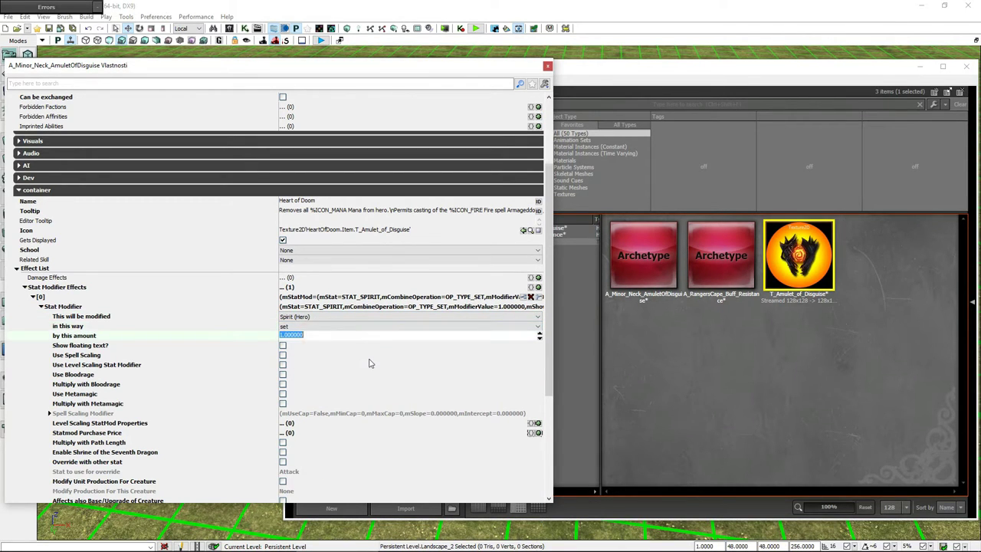
pyautogui.write('0')
pyautogui.press('Return')
pyautogui.click(24, 287)
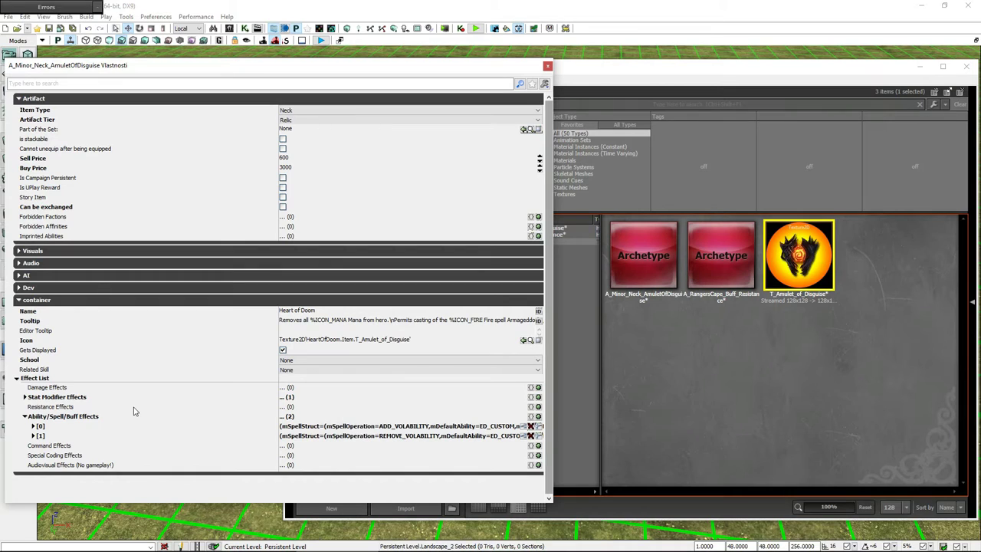
# Make the first ability effect use A_Armageddon_Imprinted instead of Fog Shroud
pyautogui.click(33, 427)
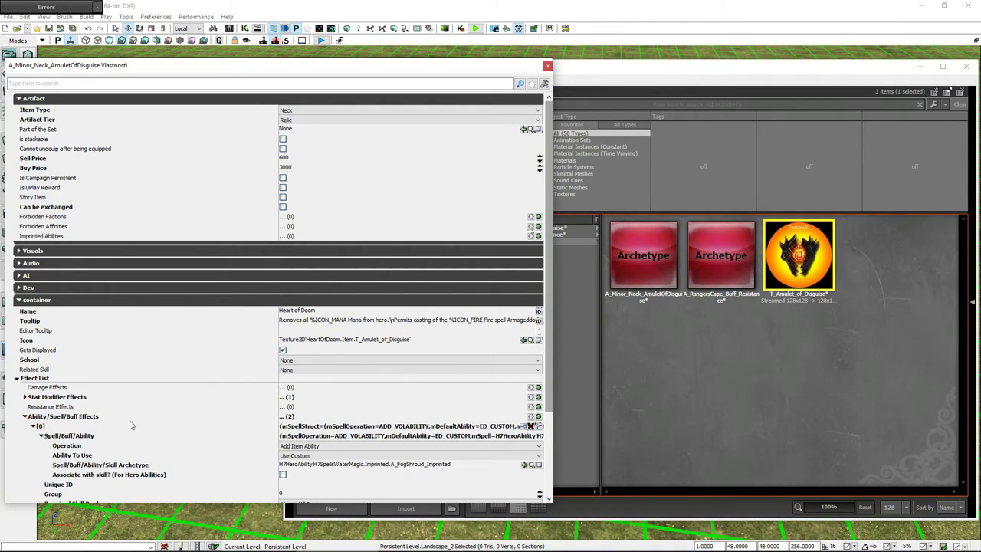
pyautogui.scroll(-5, 236, 398)
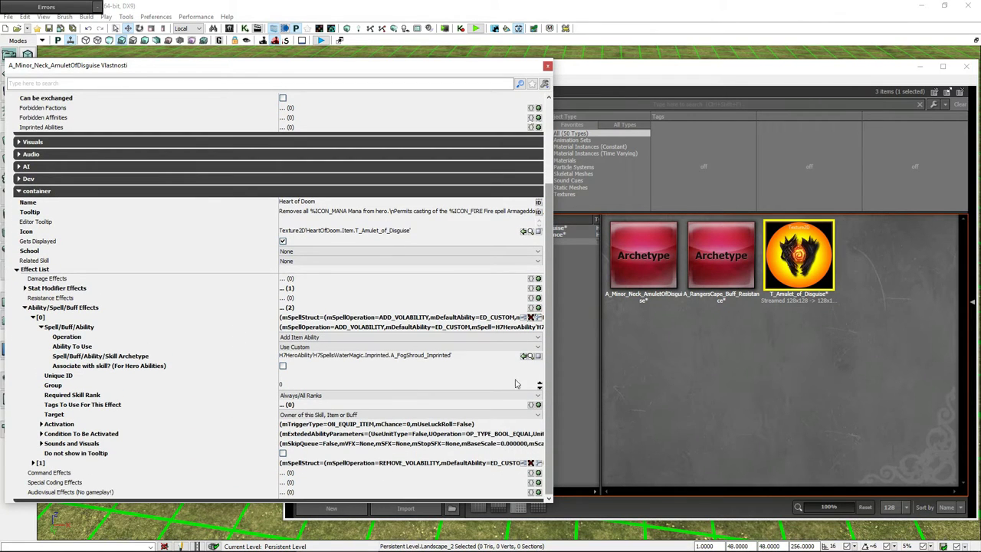
pyautogui.click(530, 357)
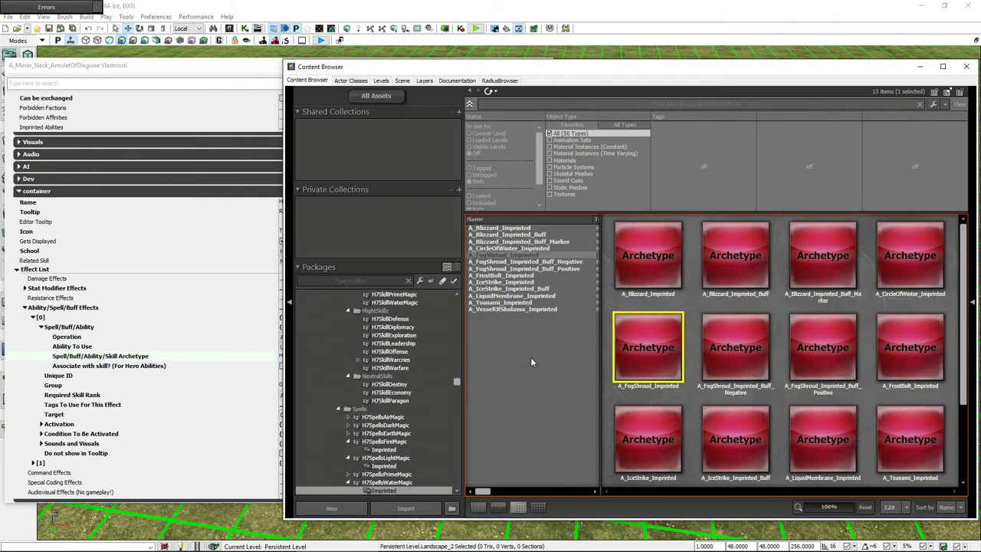
pyautogui.click(394, 442)
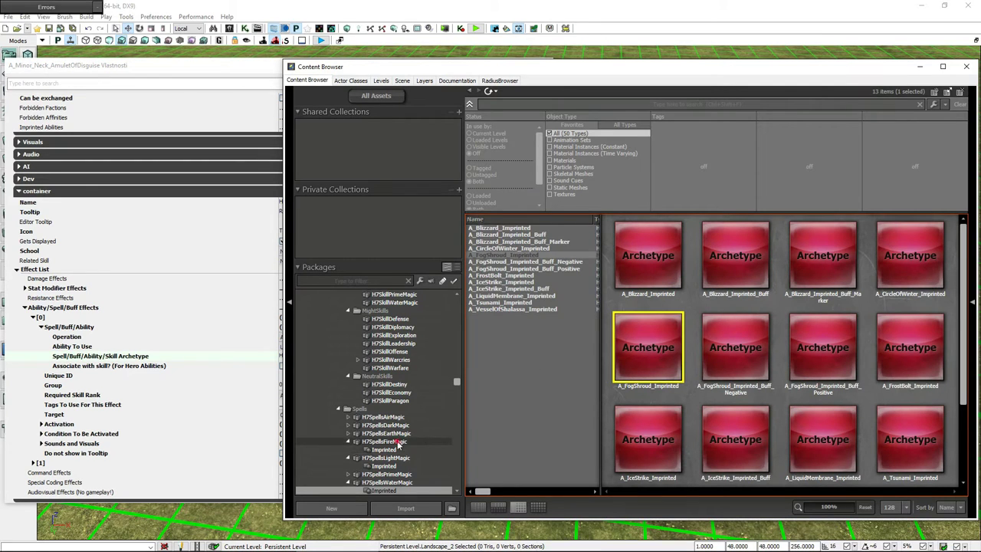
pyautogui.click(383, 450)
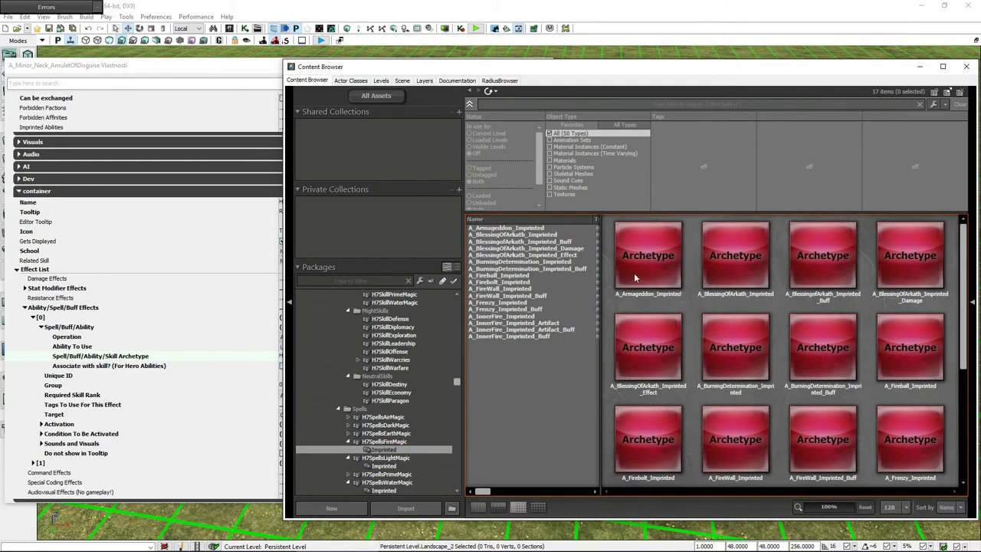
pyautogui.click(647, 252)
pyautogui.click(241, 66)
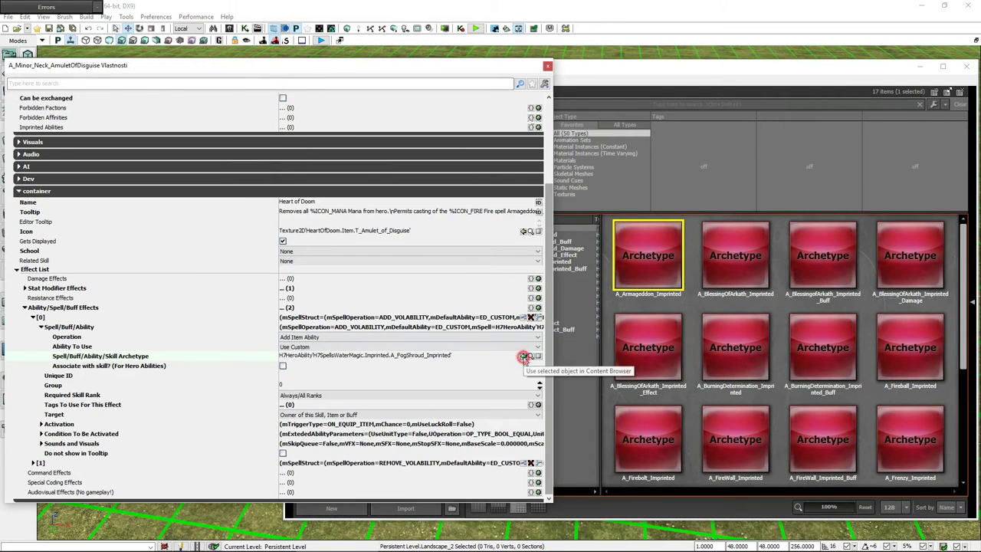
pyautogui.click(523, 357)
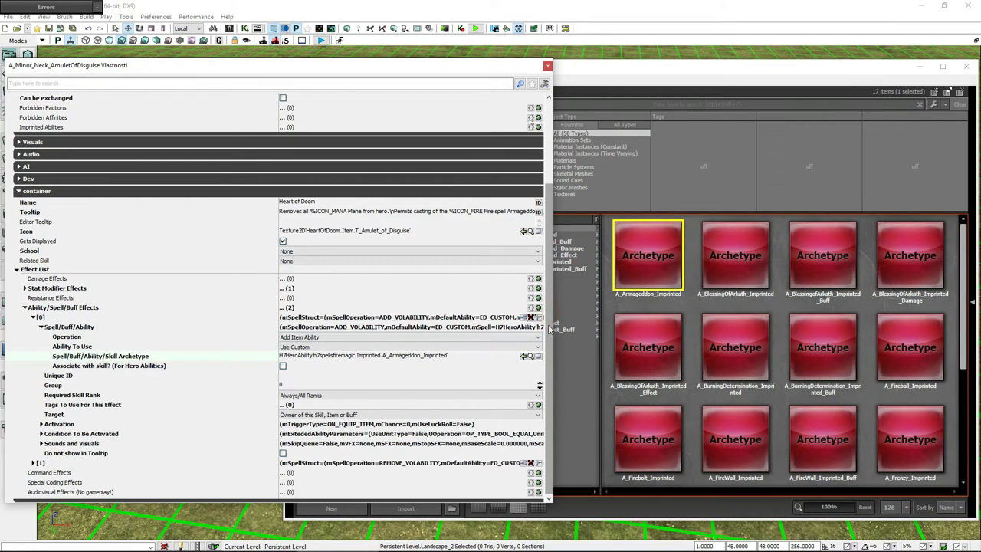
pyautogui.click(33, 318)
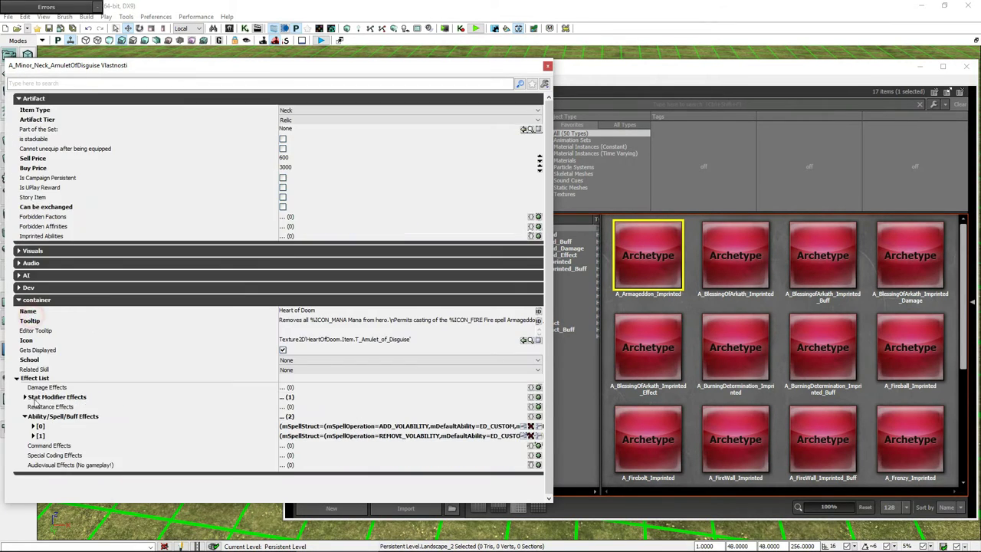
# Assign A_Armageddon_Imprinted to the second ability effect's Skill Archetype too
pyautogui.click(33, 434)
pyautogui.scroll(-3, 179, 440)
pyautogui.scroll(-2, 179, 440)
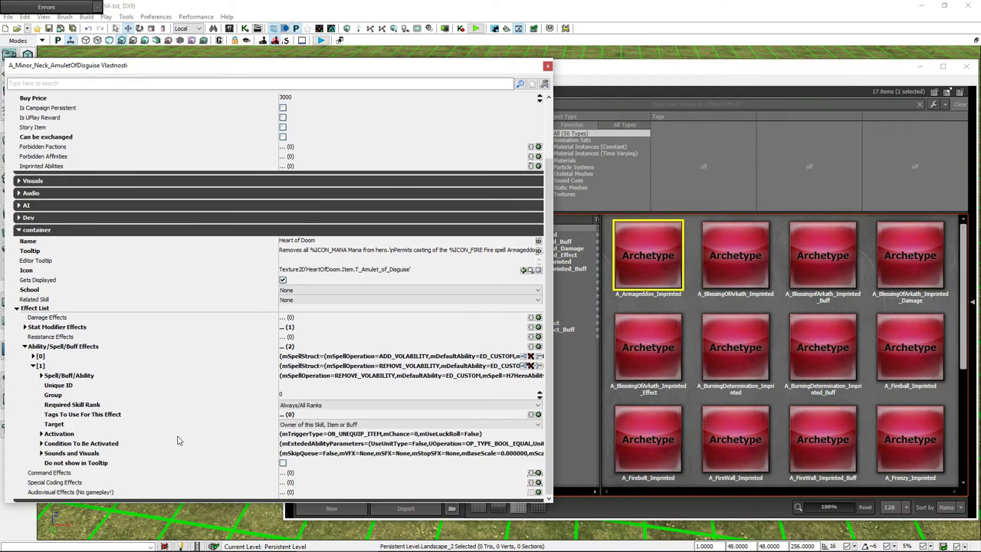
pyautogui.click(41, 375)
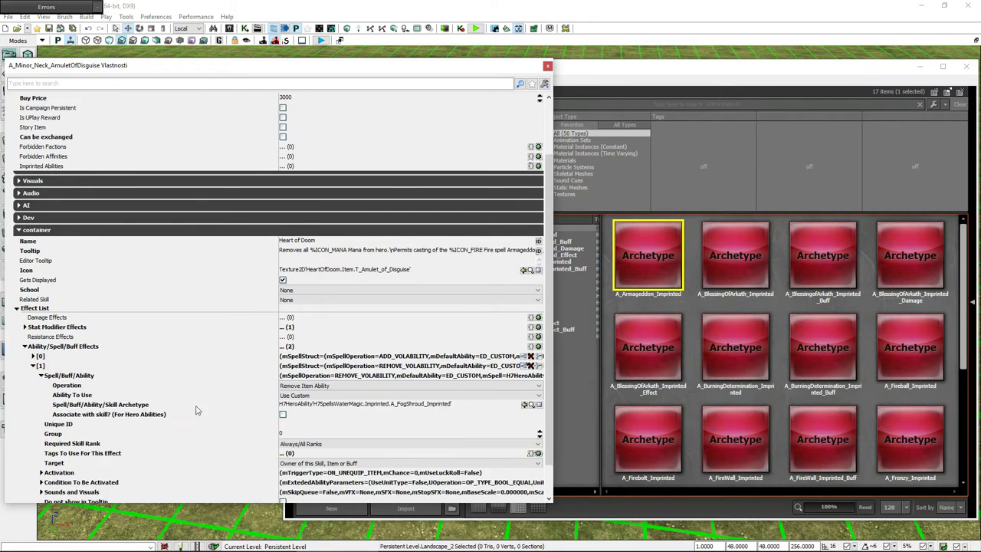
pyautogui.scroll(-2, 203, 410)
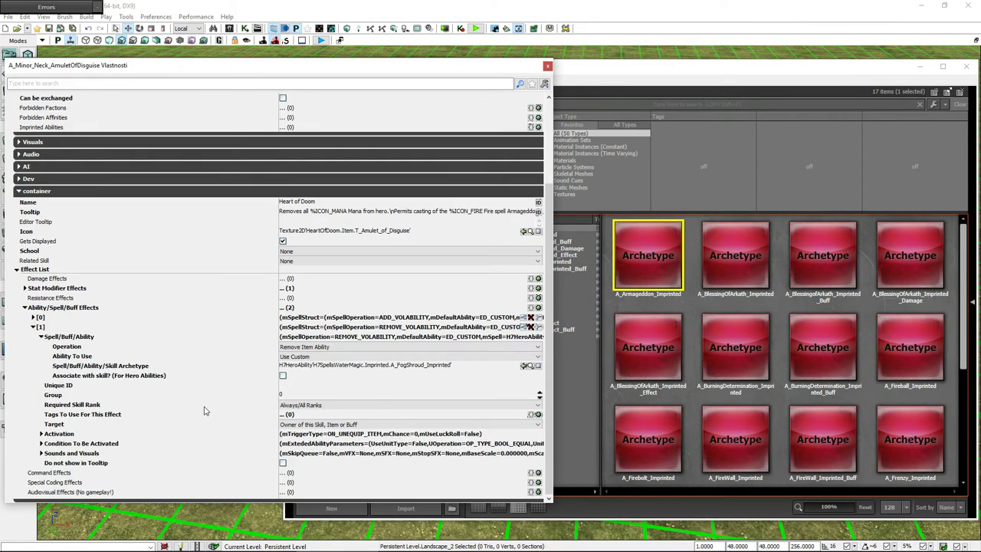
pyautogui.click(524, 366)
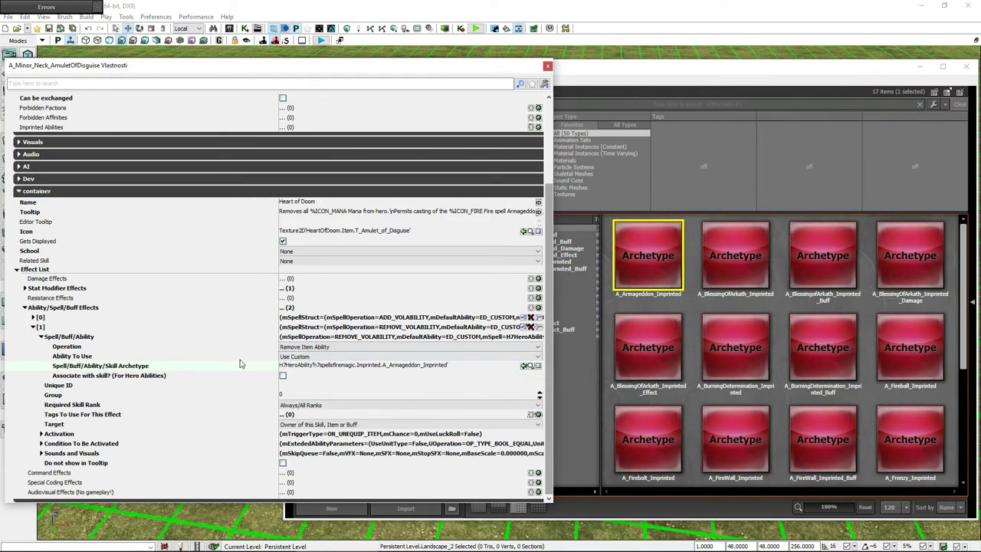
pyautogui.click(34, 327)
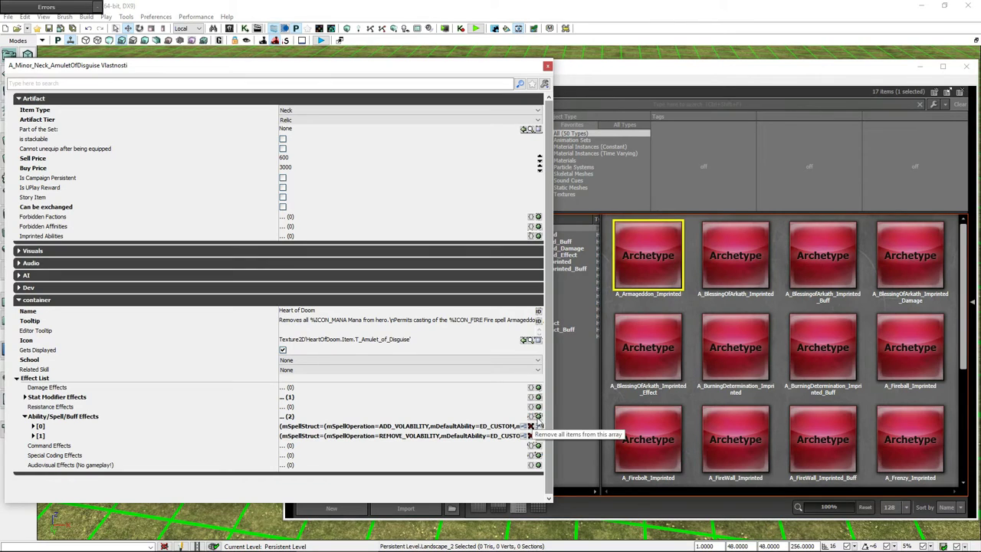
# Add two new ability effect entries and expand the third effect's Skill Archetype field
pyautogui.click(538, 416)
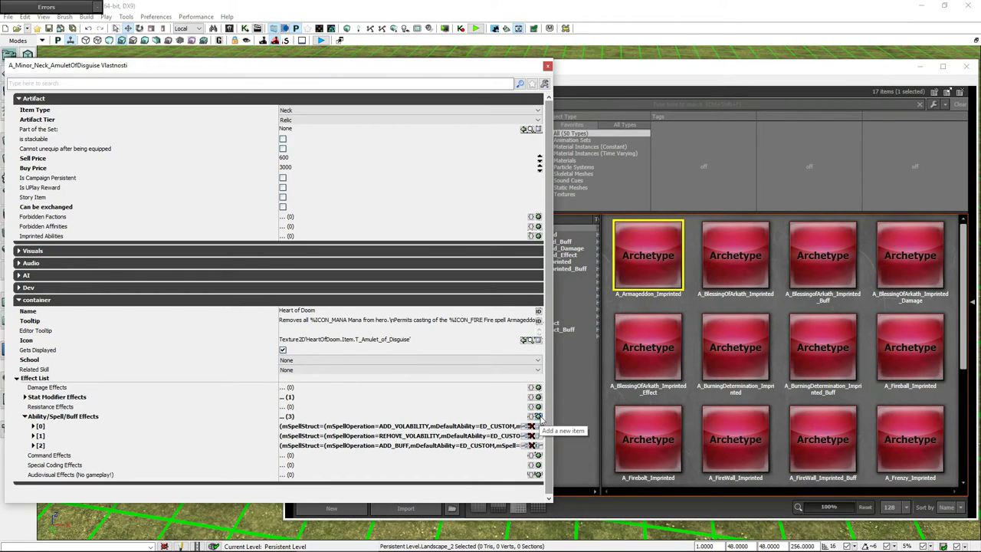
pyautogui.click(538, 416)
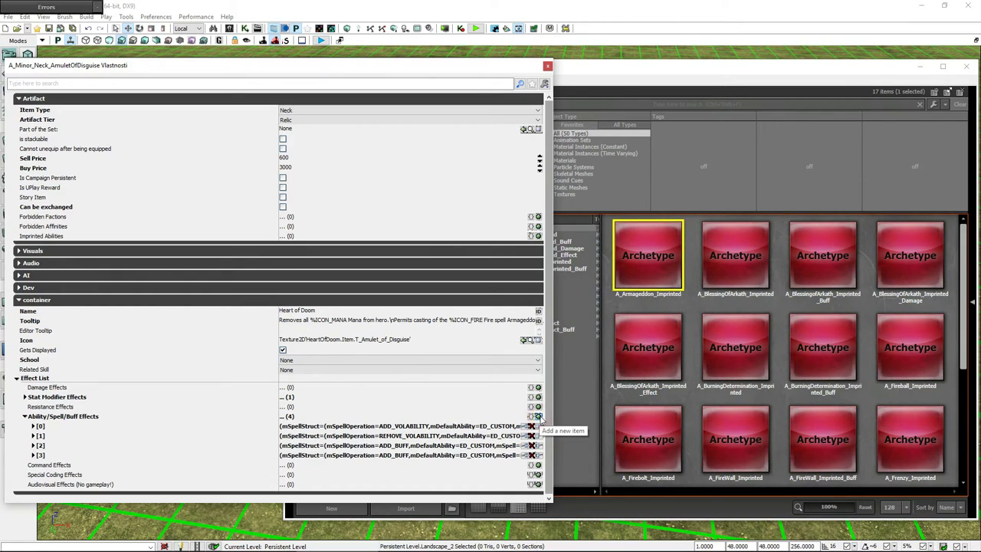
pyautogui.click(33, 445)
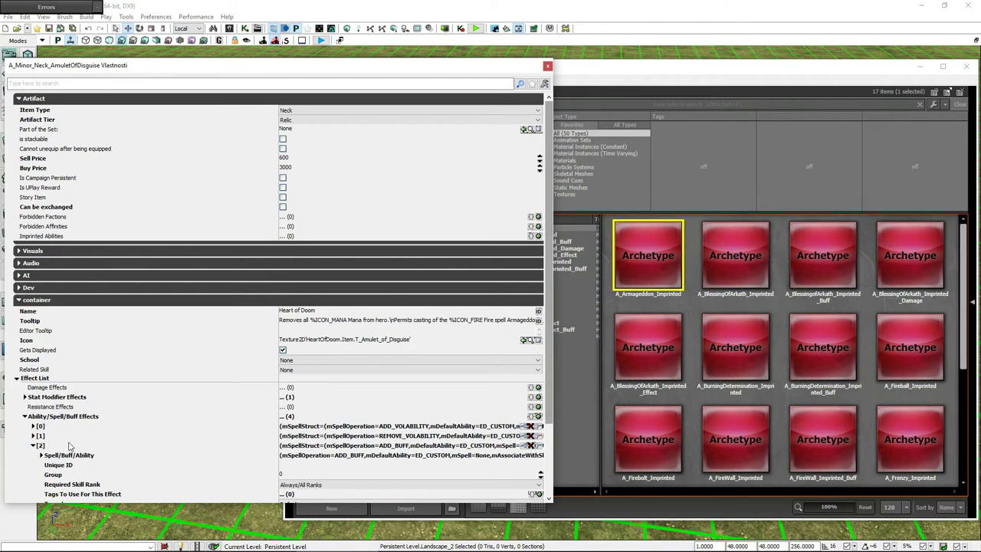
pyautogui.scroll(-2, 195, 434)
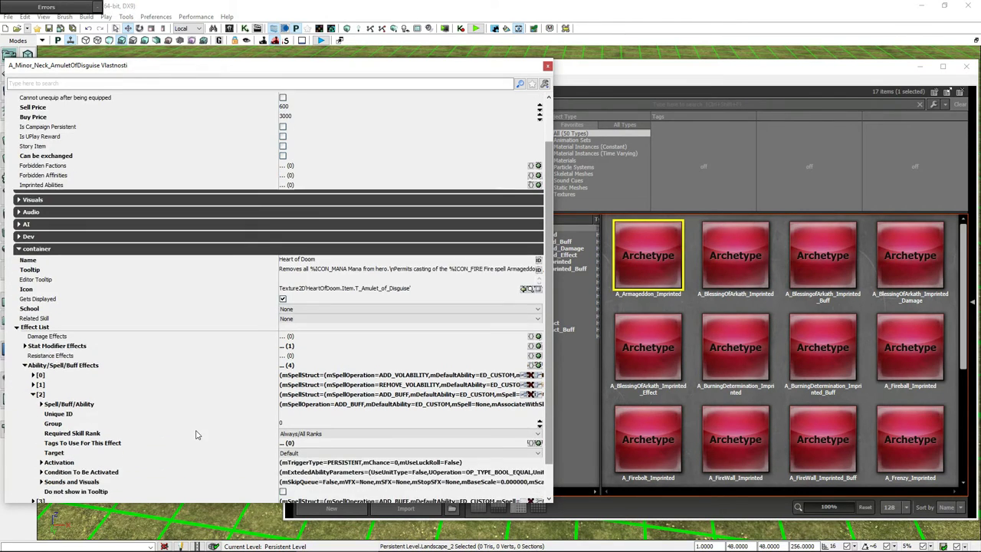
pyautogui.scroll(-2, 194, 435)
pyautogui.click(41, 366)
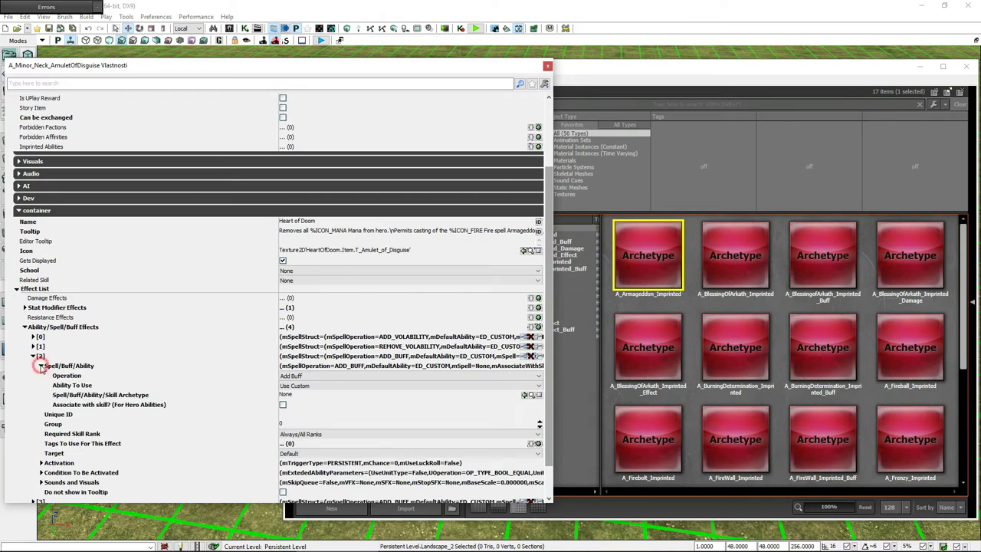
pyautogui.click(299, 396)
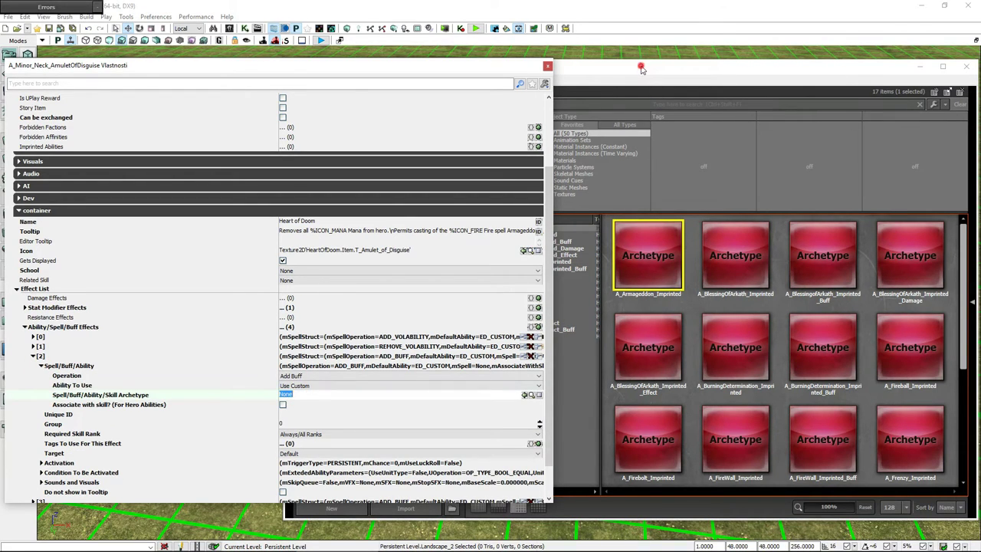
# Assign A_RangersCape_Buff_Resistance from the HeartOfDoom package as the third effect's Skill Archetype
pyautogui.click(550, 89)
pyautogui.moveTo(457, 383); pyautogui.dragTo(456, 491)
pyautogui.click(423, 488)
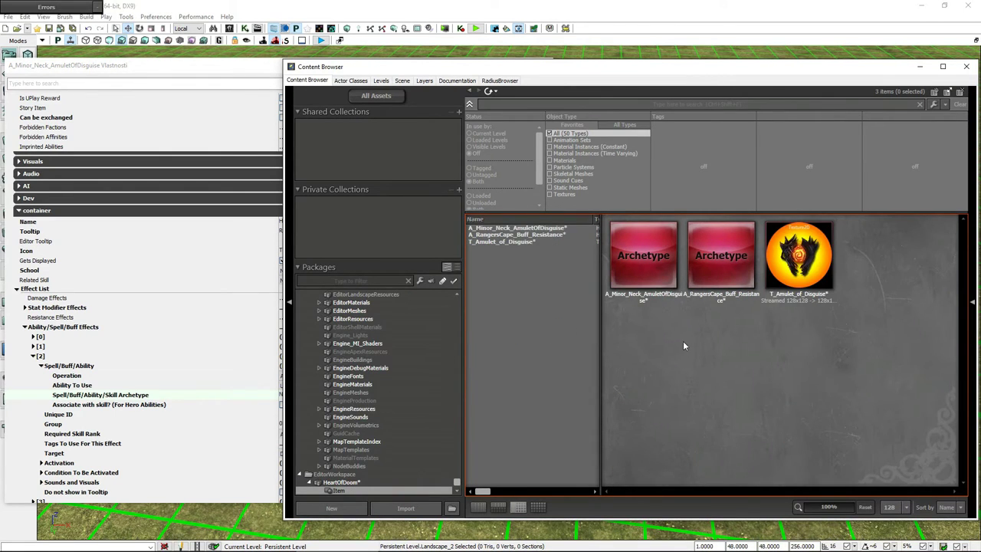
pyautogui.click(727, 245)
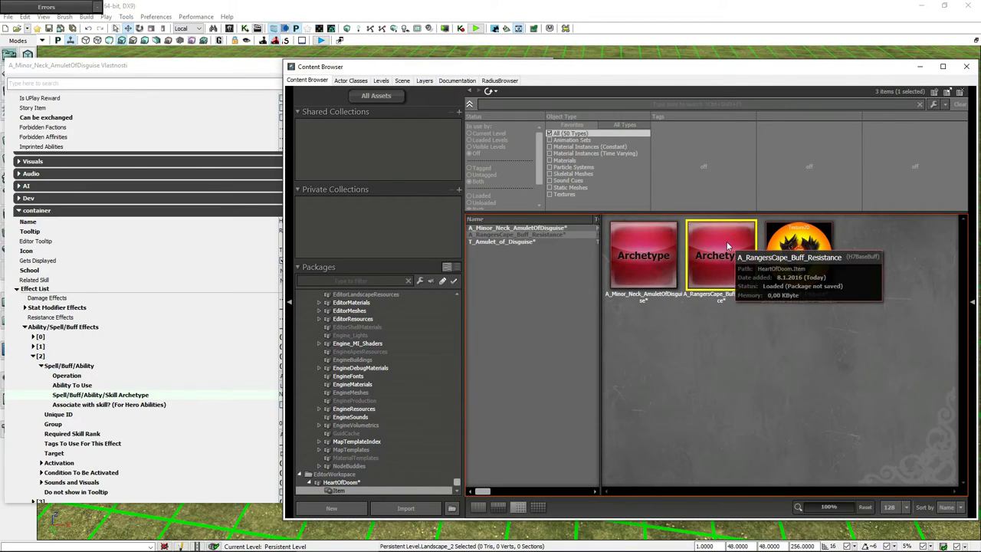
pyautogui.click(198, 66)
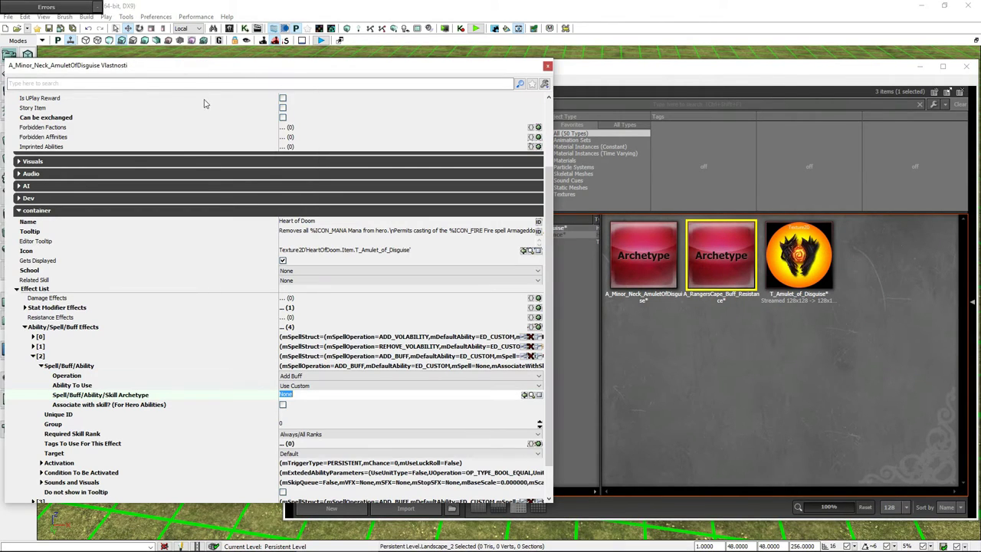
pyautogui.click(524, 395)
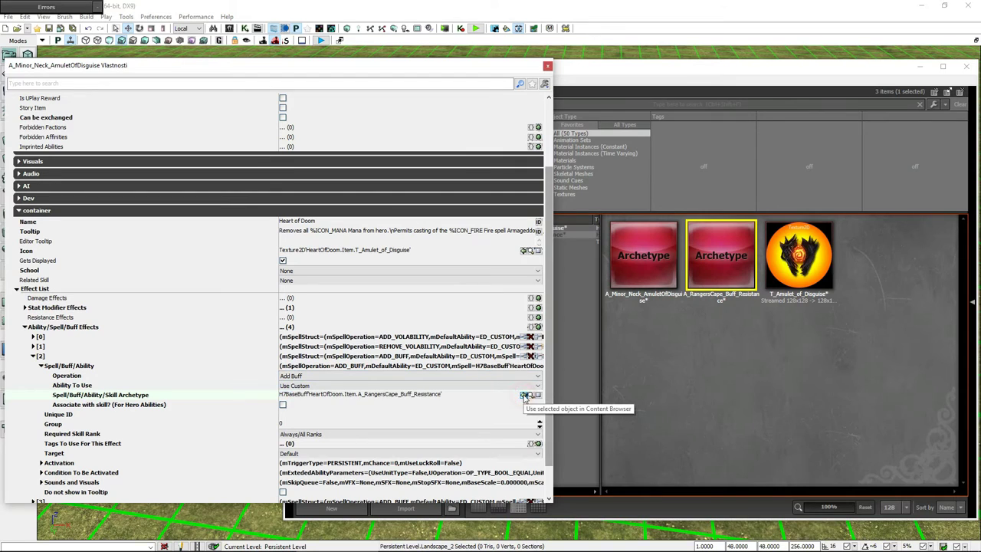
pyautogui.scroll(-2, 550, 395)
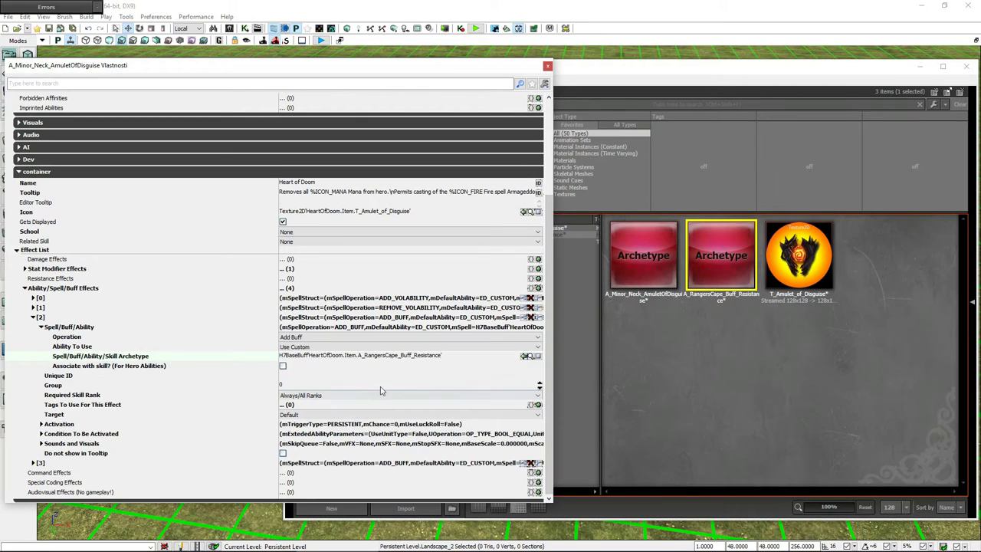
# Set the buff's Target to All Targetable and trigger to AllUnits: On Combat Start
pyautogui.click(309, 414)
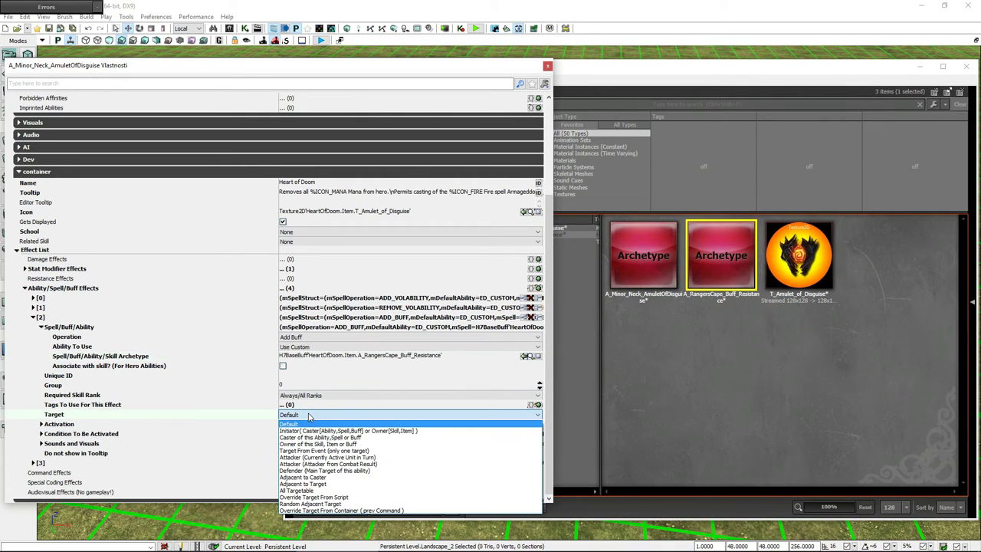
pyautogui.click(317, 490)
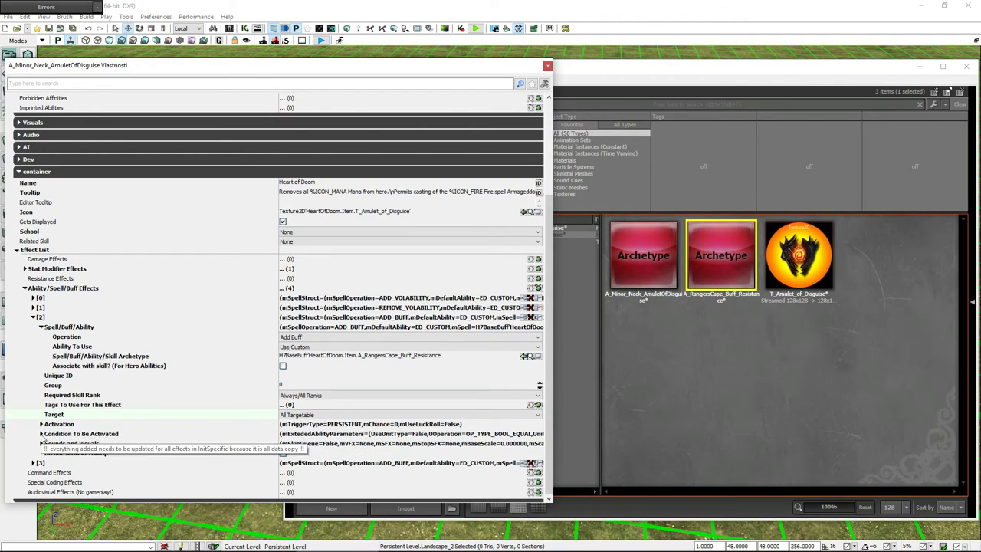
pyautogui.click(41, 423)
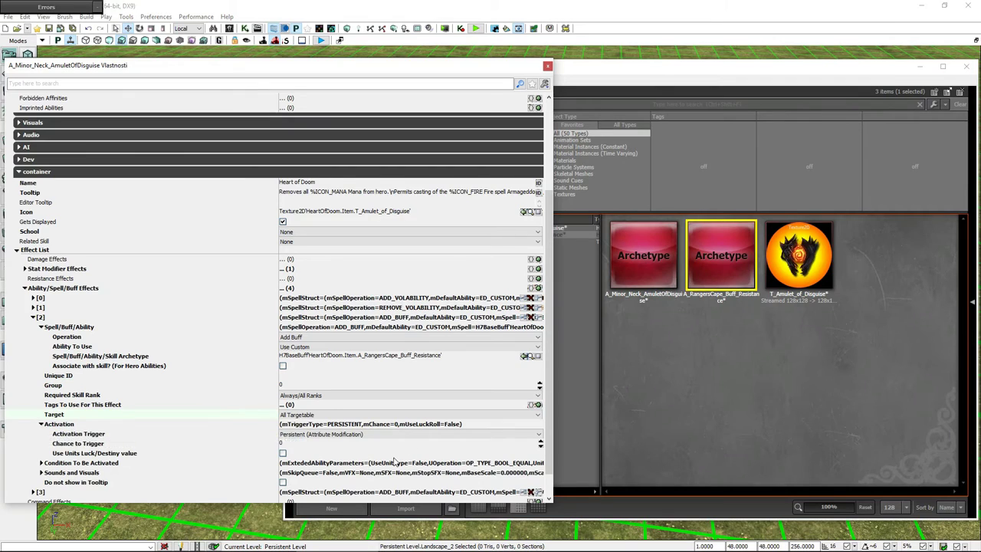
pyautogui.scroll(-1, 395, 460)
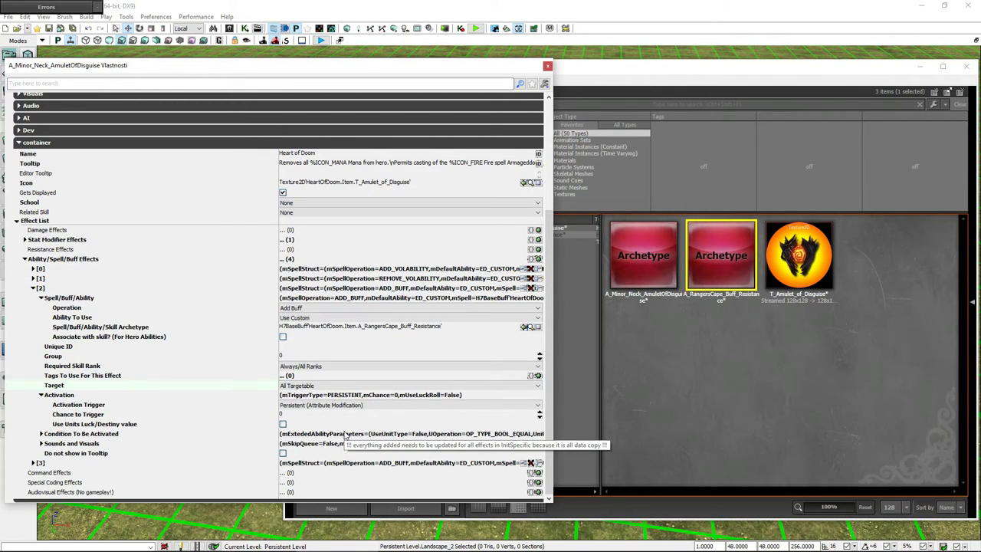
pyautogui.click(326, 405)
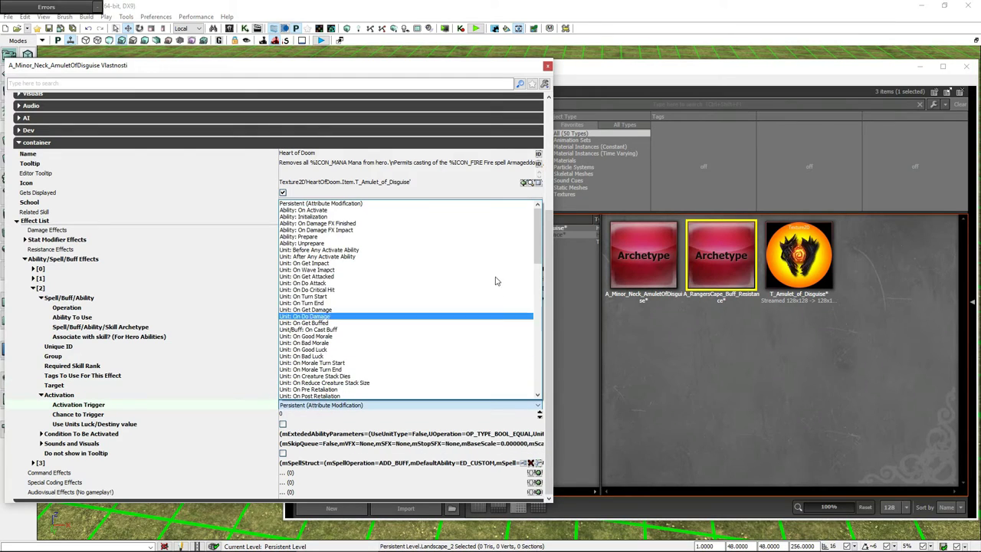
pyautogui.moveTo(539, 241); pyautogui.dragTo(540, 301)
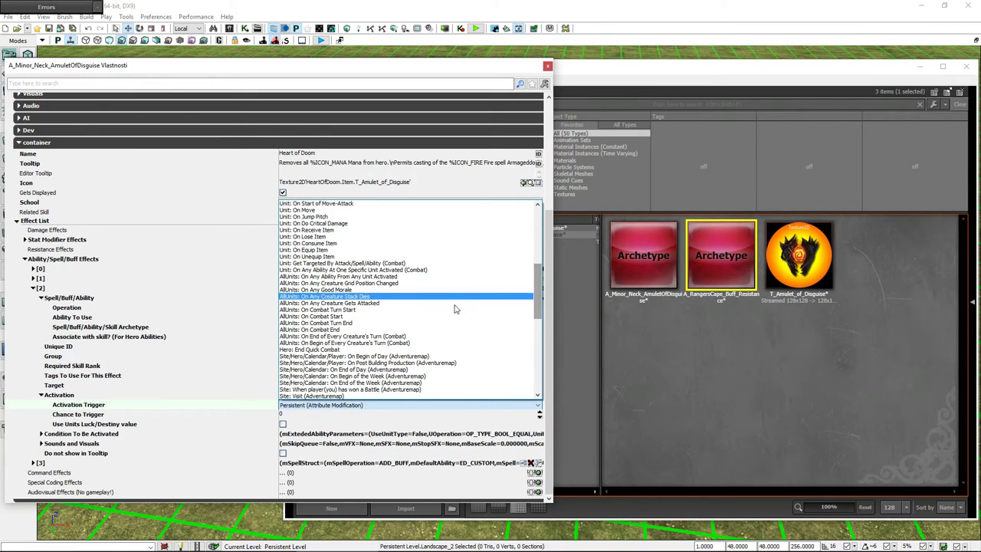
pyautogui.click(340, 315)
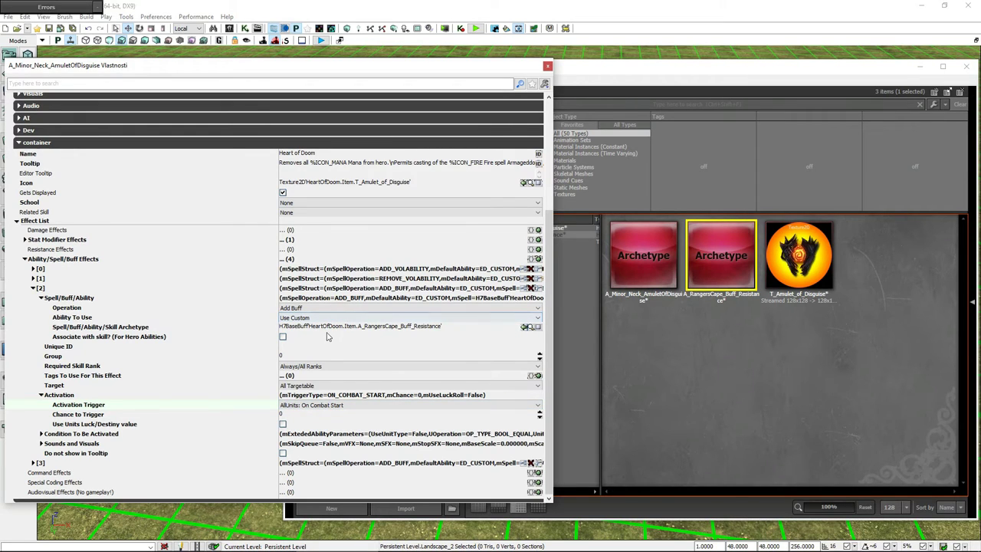
# Enable target conditions restricting targets to friendly Creature Stack units
pyautogui.click(41, 434)
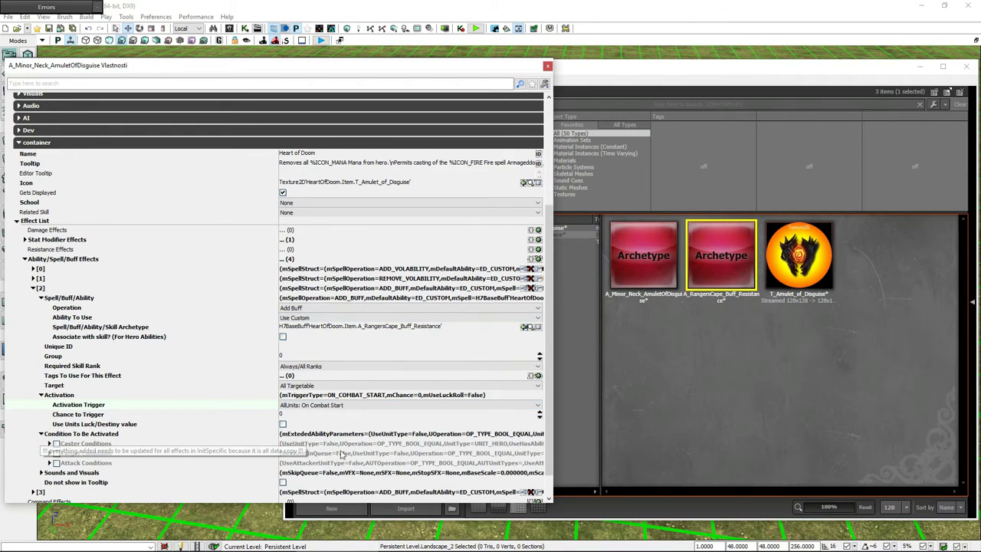
pyautogui.moveTo(550, 366); pyautogui.dragTo(552, 392)
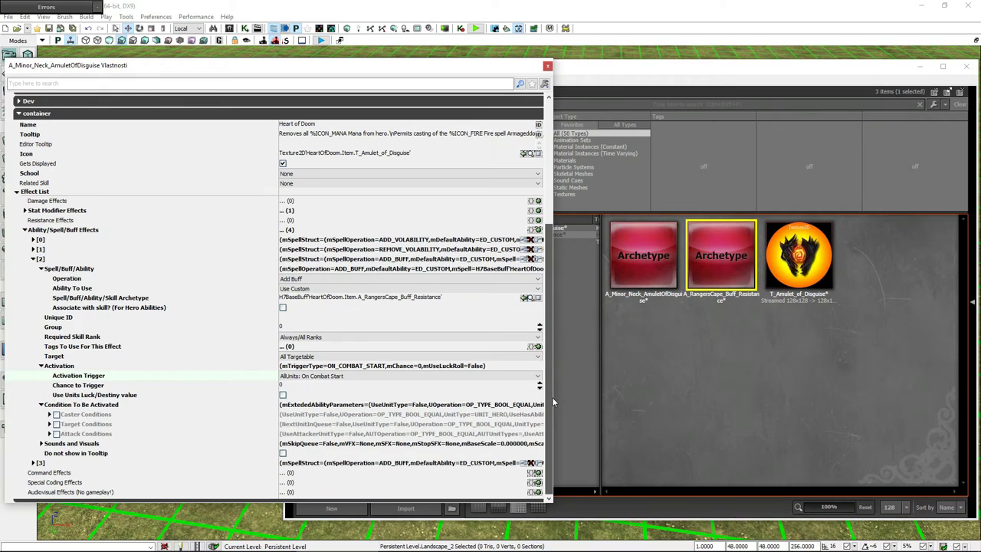
pyautogui.click(56, 424)
pyautogui.click(49, 424)
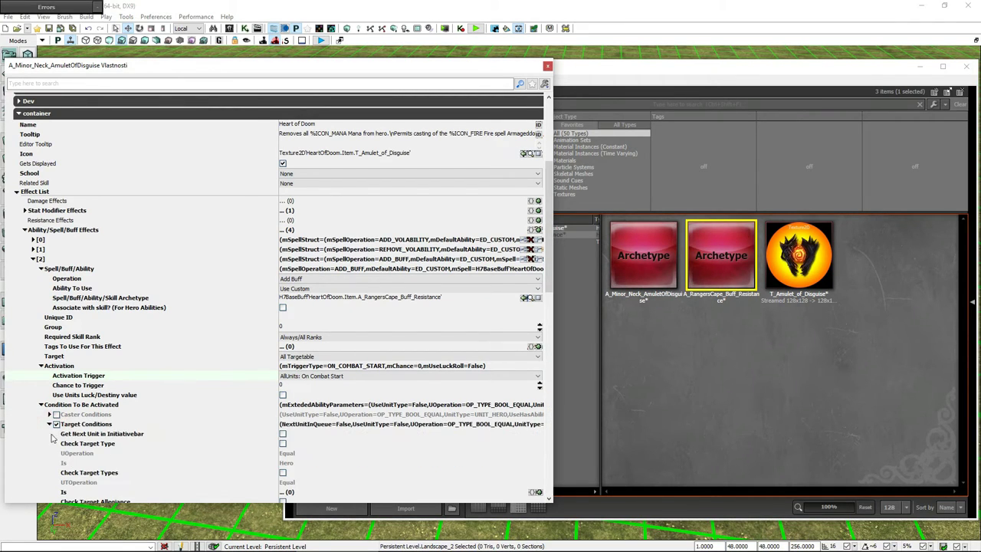
pyautogui.scroll(-2, 222, 451)
pyautogui.scroll(-3, 226, 452)
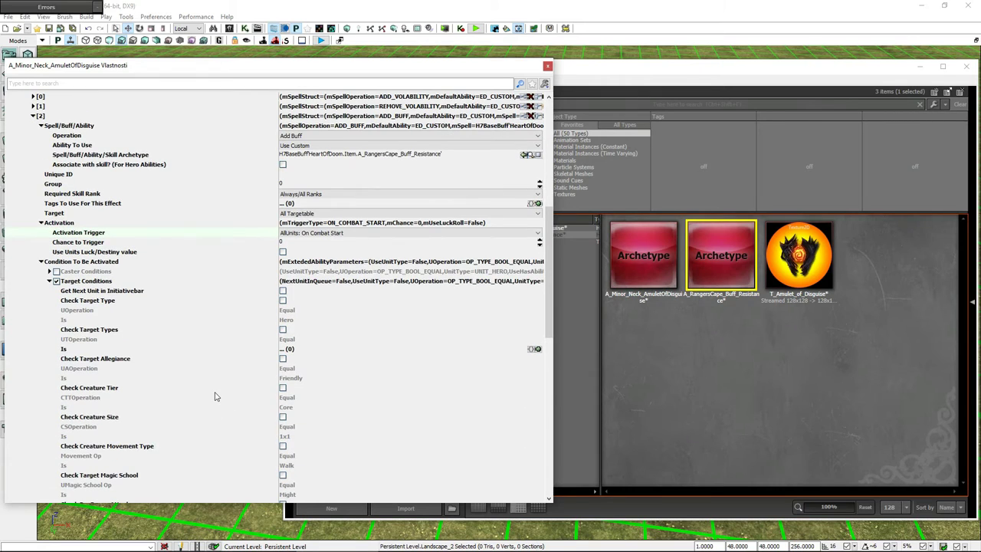
pyautogui.click(282, 330)
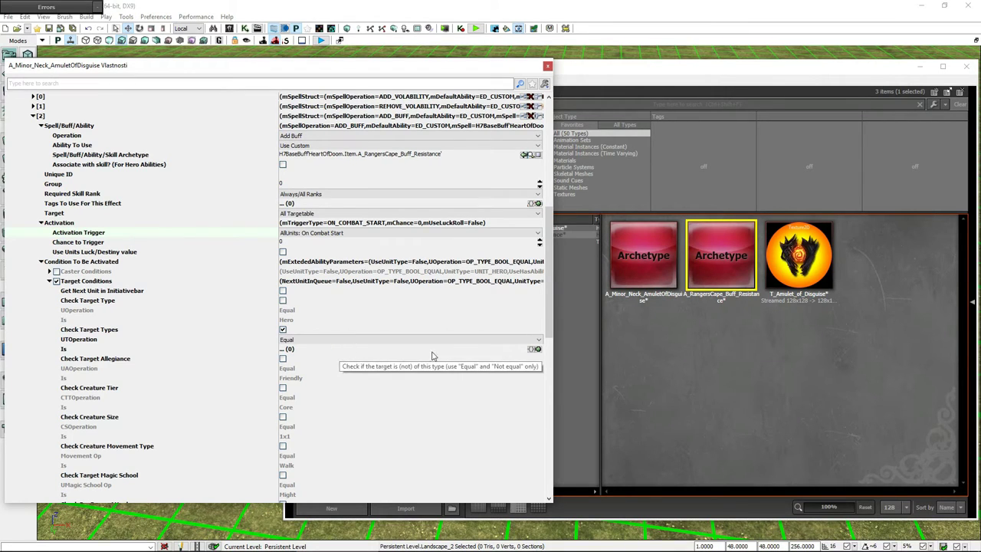
pyautogui.click(537, 350)
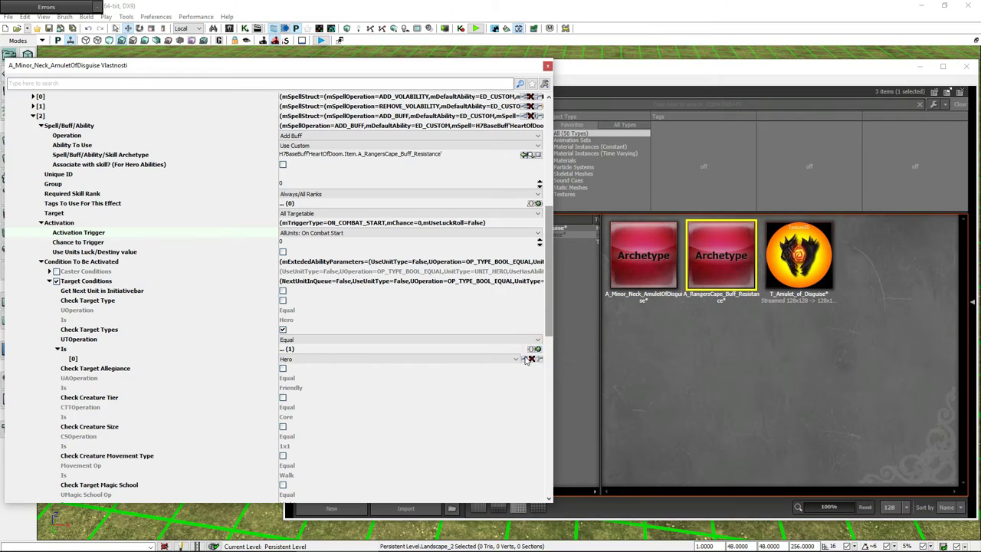
pyautogui.click(515, 358)
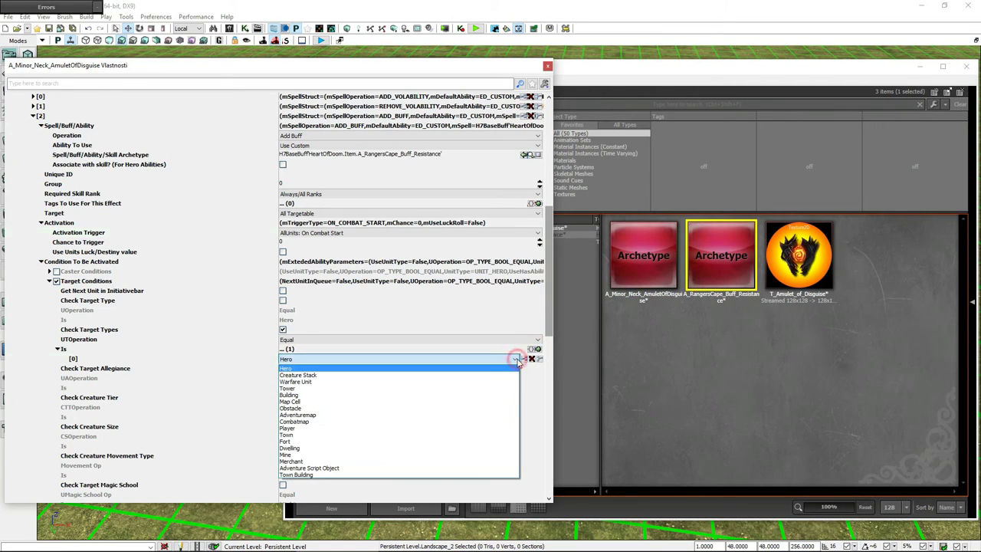
pyautogui.click(322, 376)
pyautogui.click(282, 368)
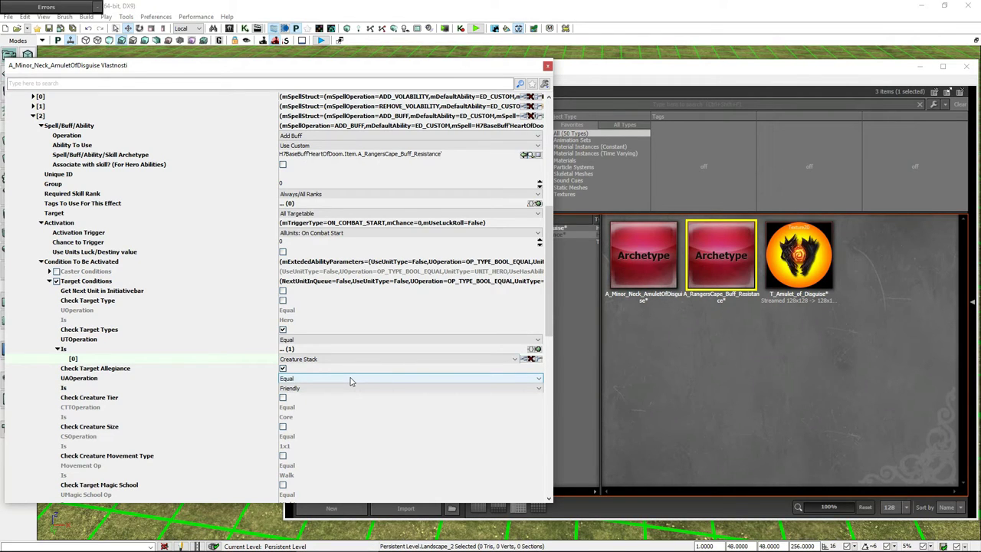
pyautogui.click(33, 115)
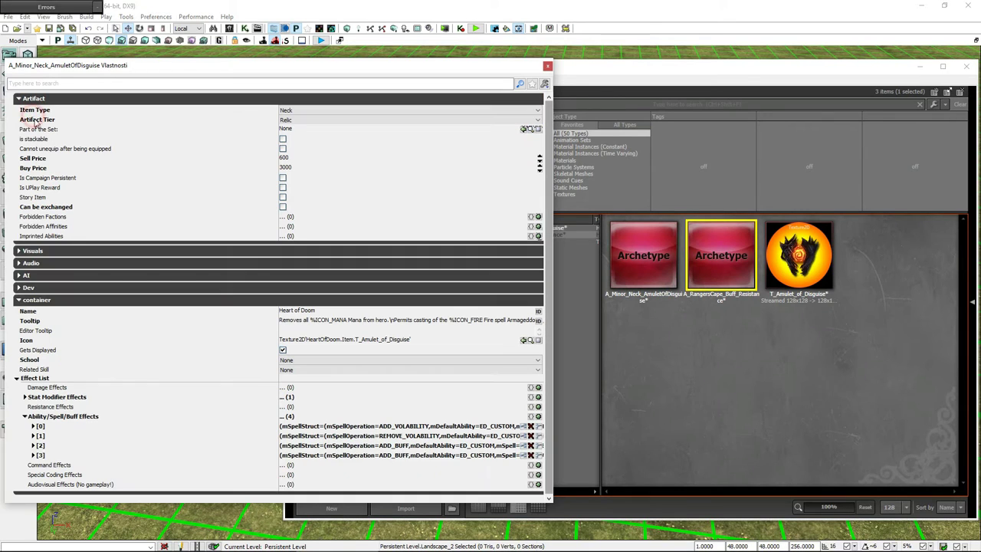
# Assign the resistance buff to the fourth effect, targeting only the triggering event's unit
pyautogui.click(33, 455)
pyautogui.scroll(-3, 218, 445)
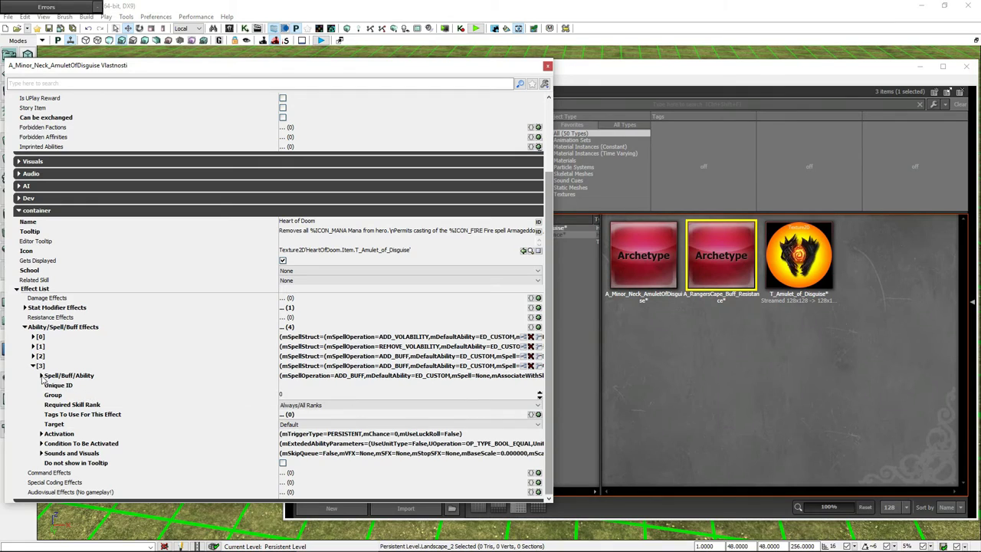
pyautogui.click(42, 376)
pyautogui.scroll(-1, 227, 400)
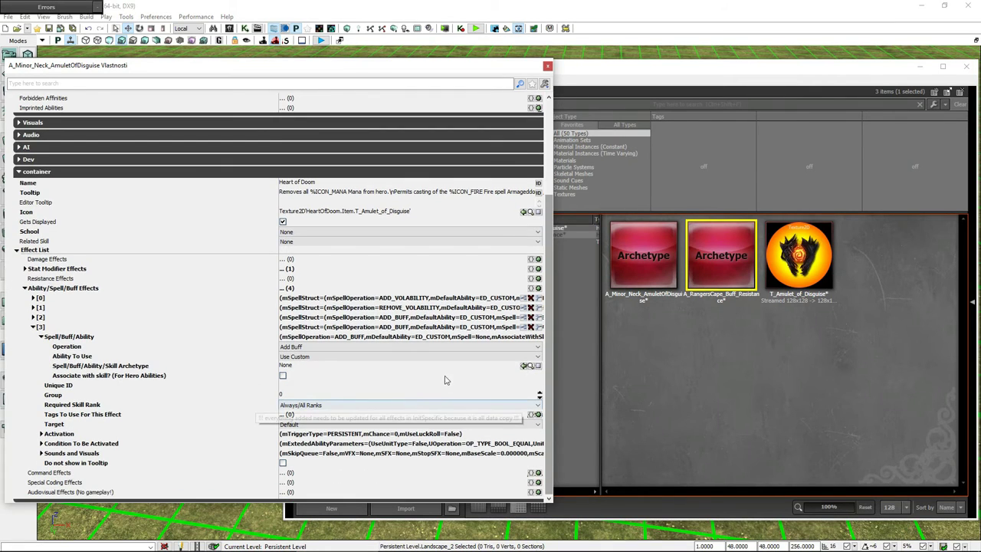
pyautogui.click(523, 366)
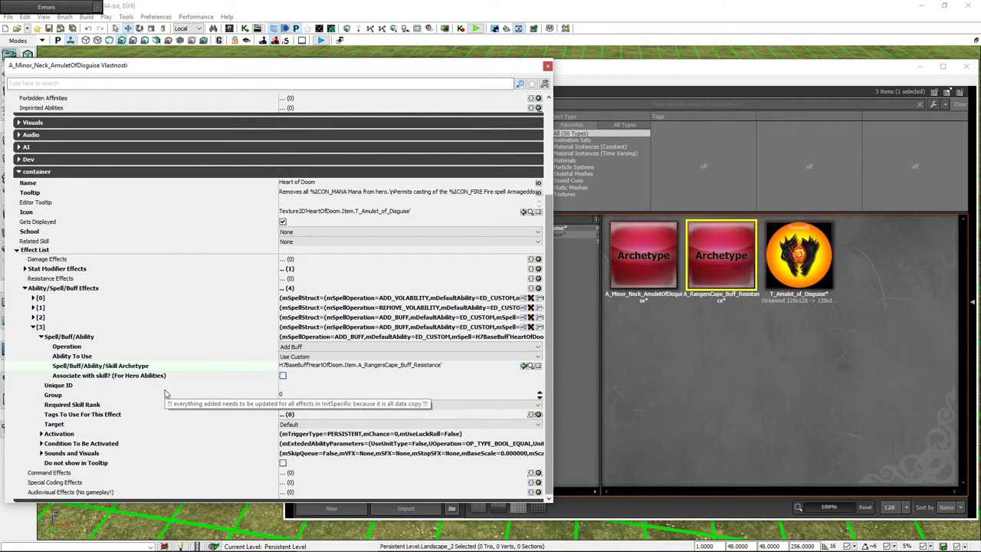
pyautogui.click(326, 426)
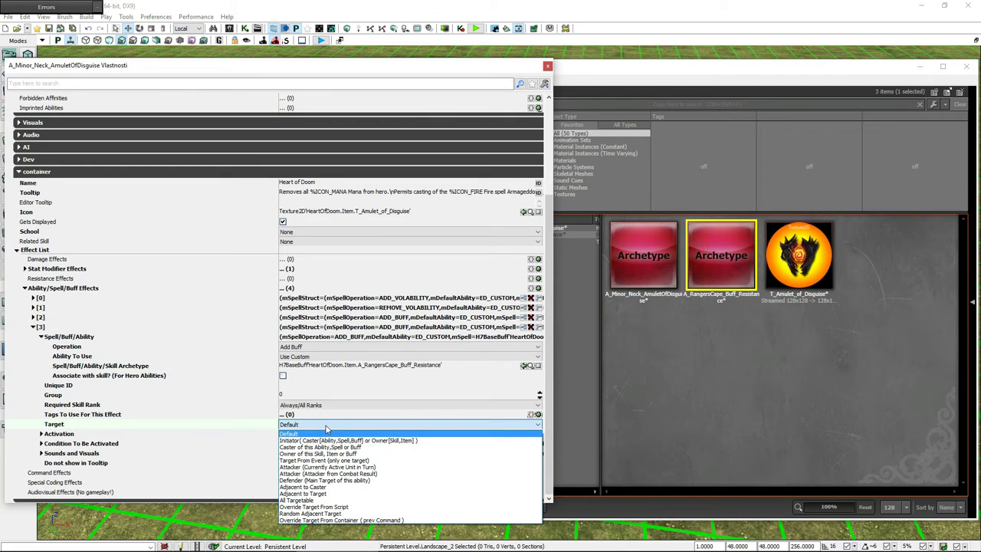
pyautogui.click(352, 459)
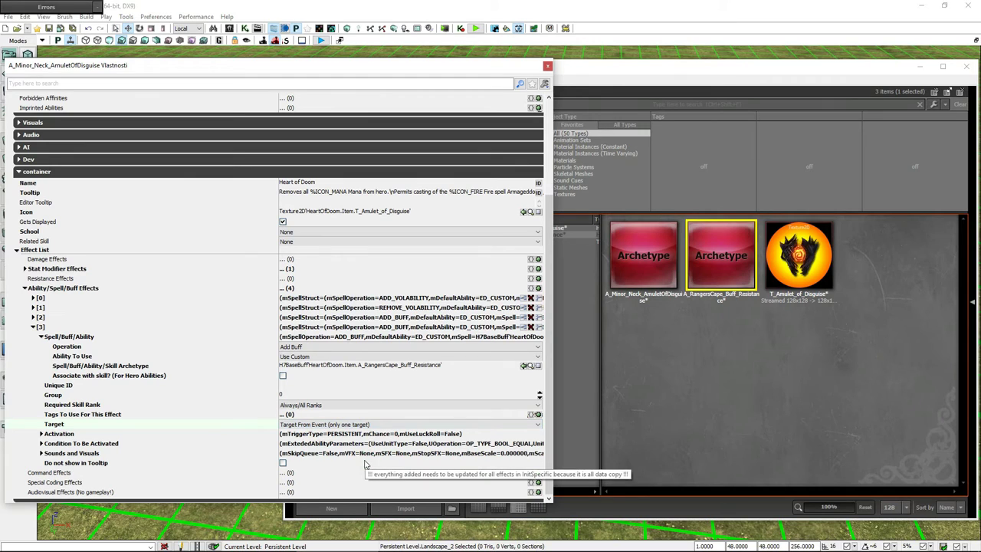
# Set the fourth effect's Activation Trigger to 'Hero: On Summon Enters Field'
pyautogui.click(41, 433)
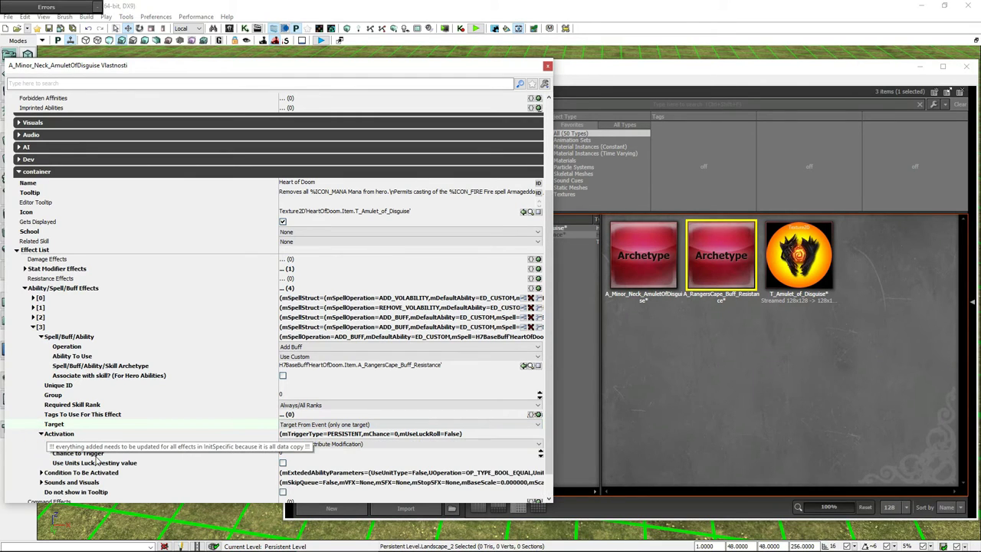
pyautogui.scroll(-1, 214, 458)
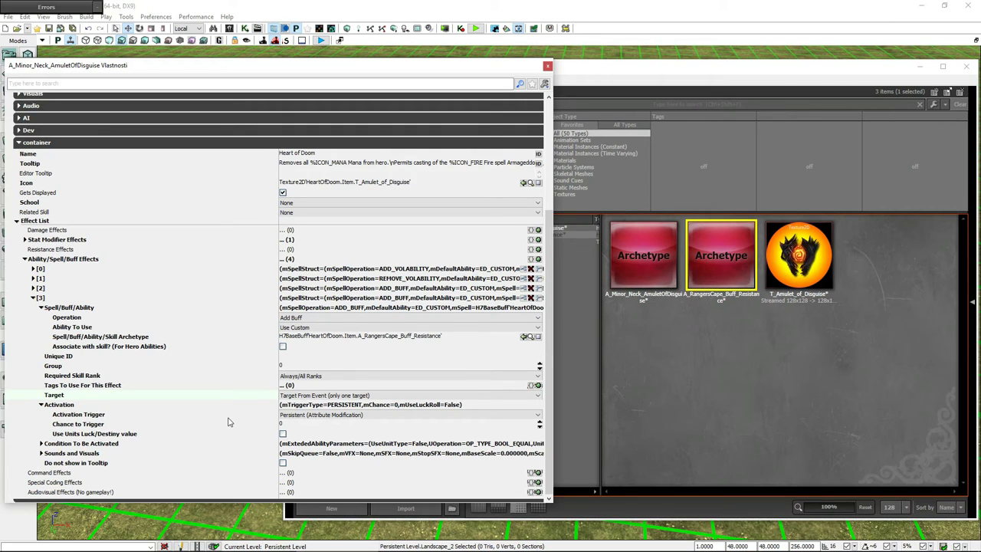
pyautogui.click(363, 418)
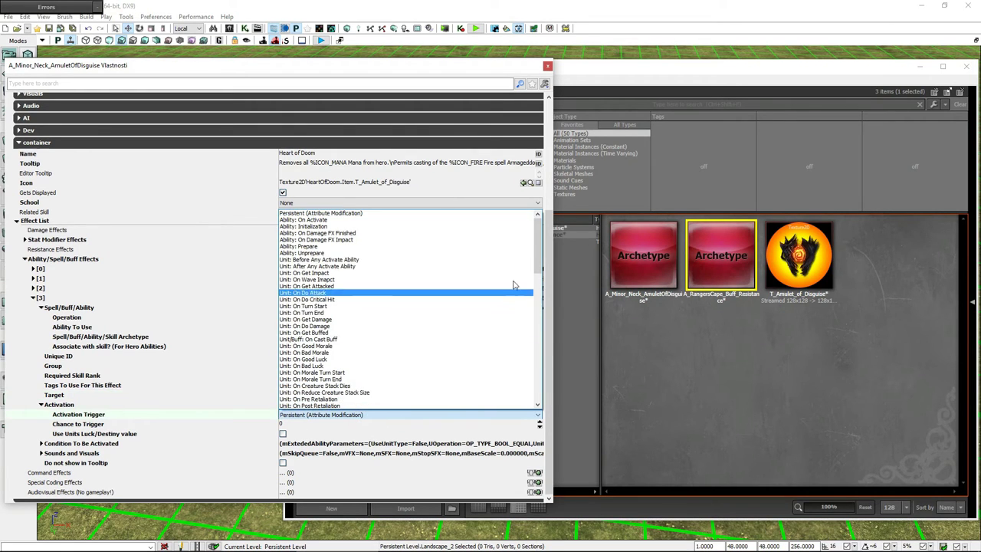
pyautogui.moveTo(540, 252); pyautogui.dragTo(539, 370)
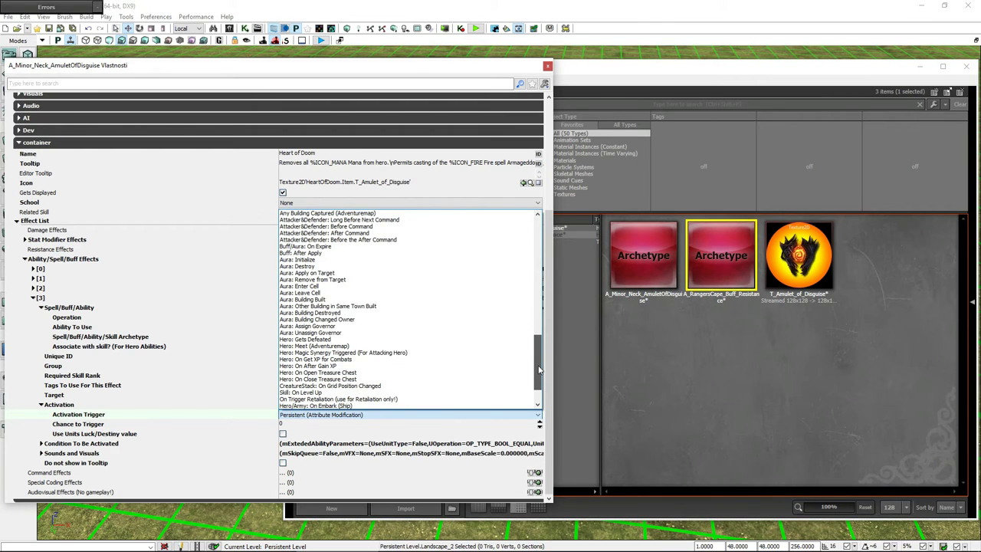
pyautogui.moveTo(539, 370); pyautogui.dragTo(537, 383)
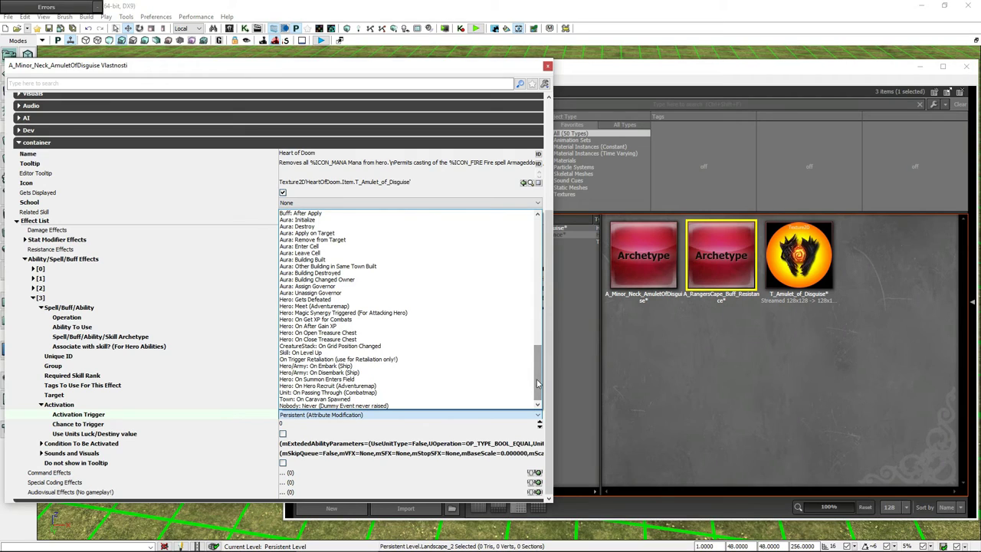
pyautogui.click(347, 379)
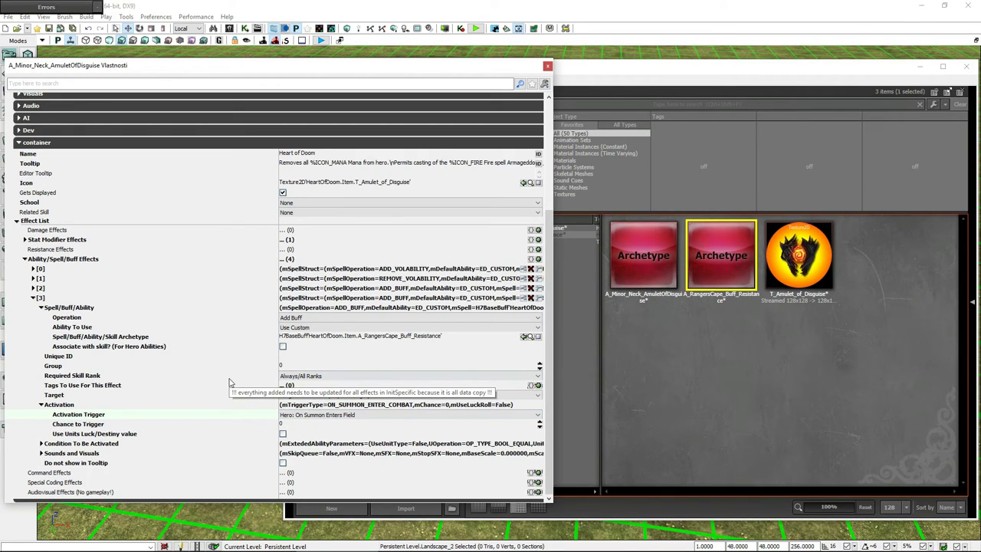
# Enable Check Target Types on the fourth effect, allowing only the Creature Stack target type
pyautogui.click(41, 443)
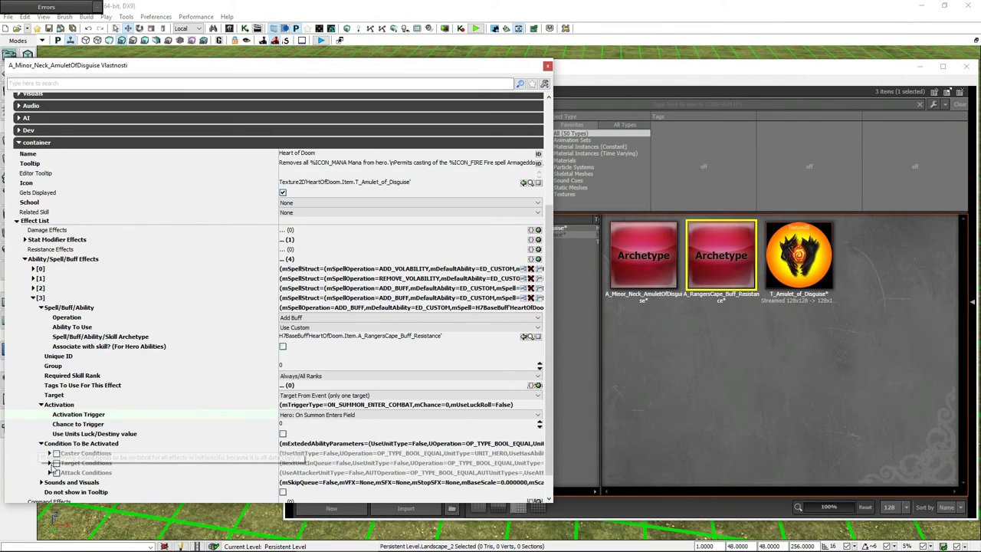
pyautogui.click(50, 462)
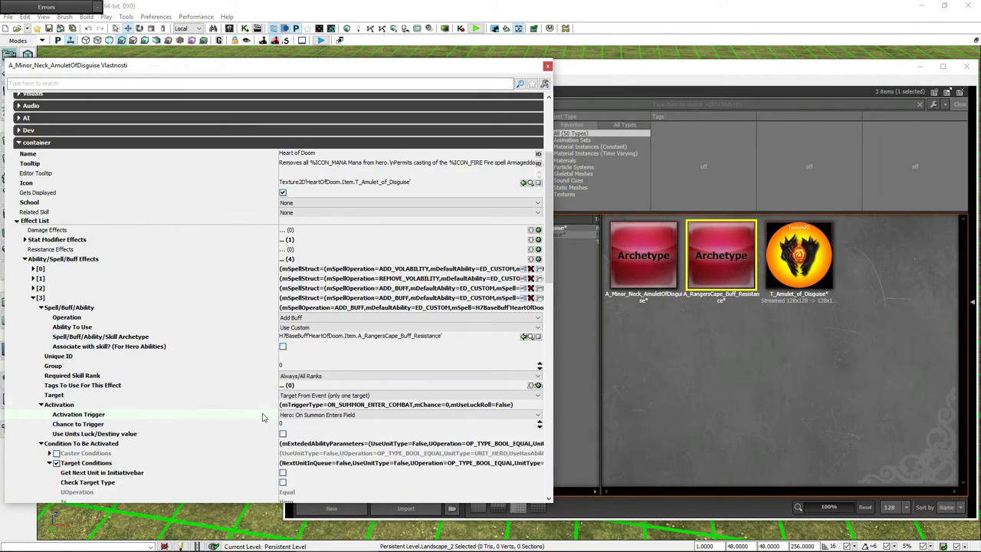
pyautogui.scroll(-2, 260, 418)
pyautogui.scroll(-3, 261, 417)
pyautogui.scroll(-1, 259, 418)
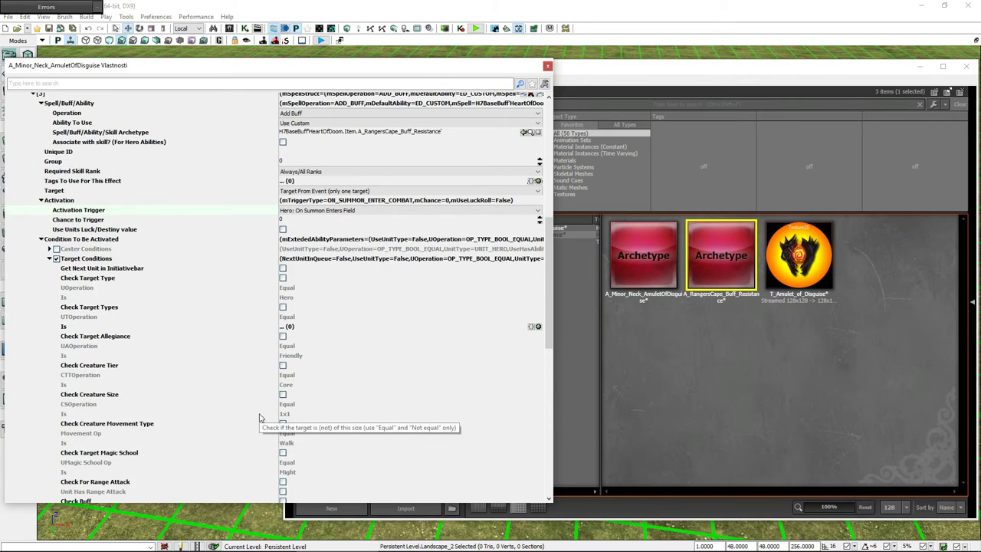
pyautogui.click(282, 307)
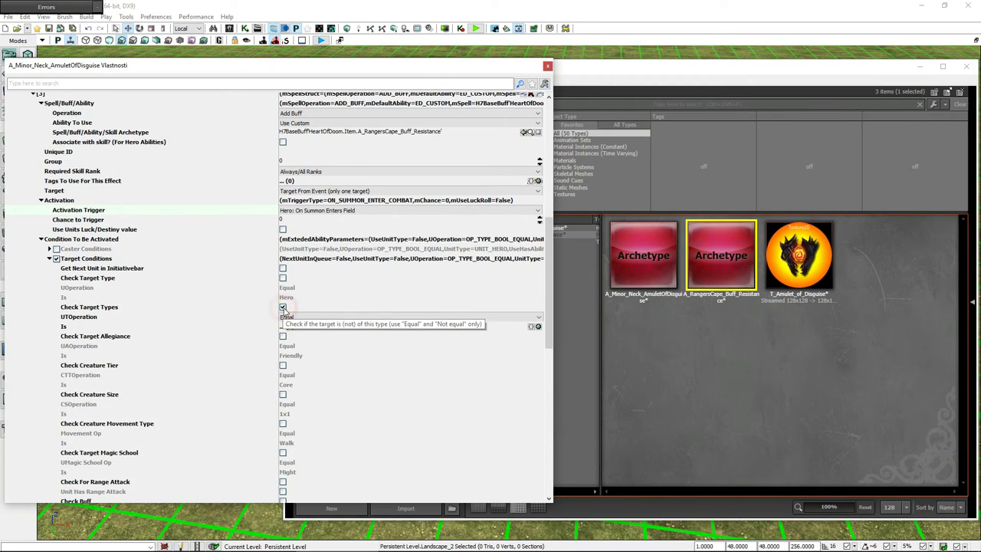
pyautogui.click(537, 327)
pyautogui.click(504, 337)
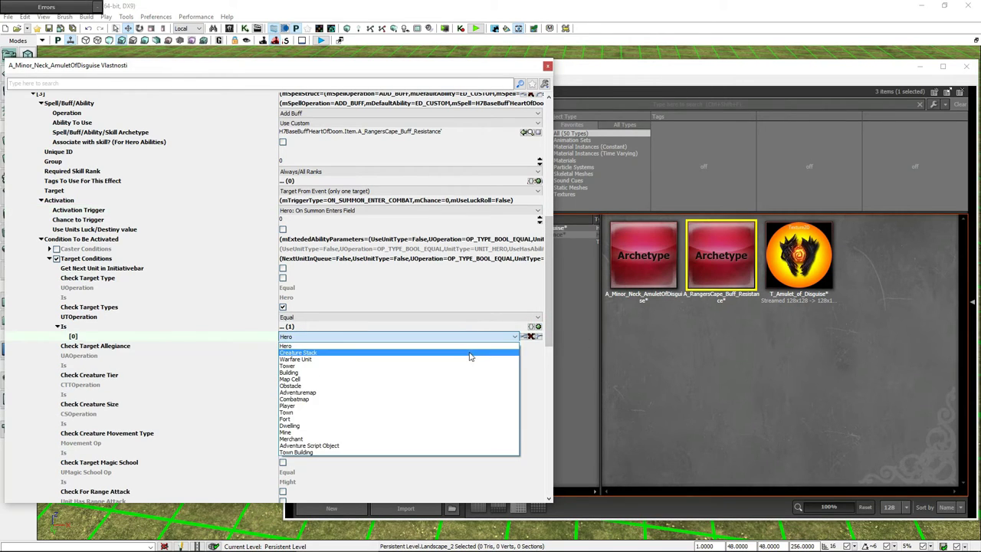
pyautogui.click(470, 355)
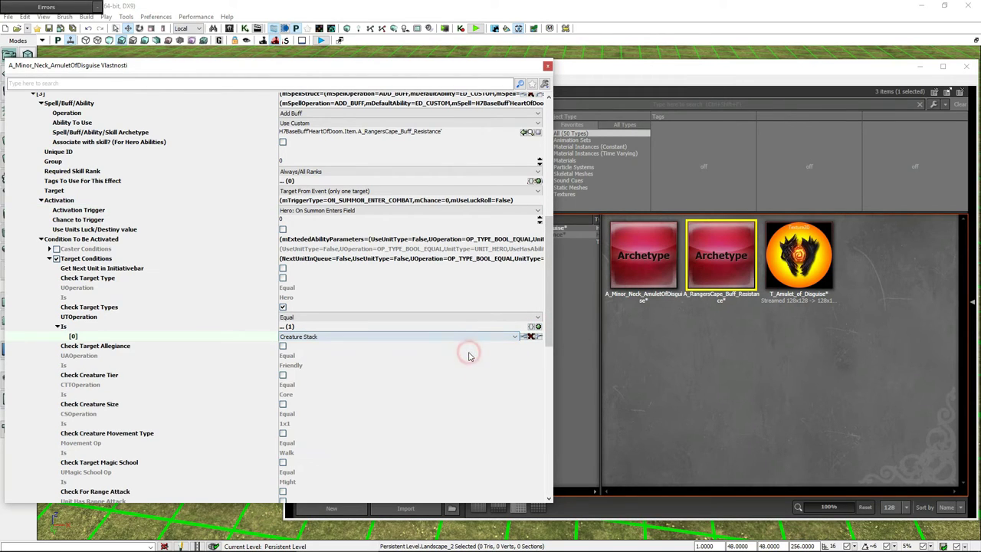
# Require Friendly target allegiance (Equal) and collapse effect [3]
pyautogui.click(282, 346)
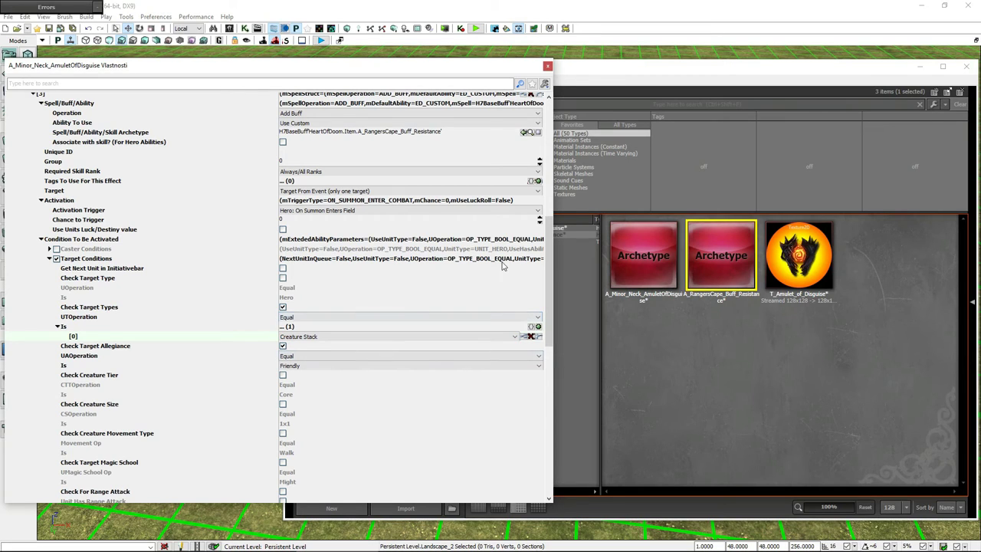
pyautogui.scroll(1, 110, 193)
pyautogui.click(33, 123)
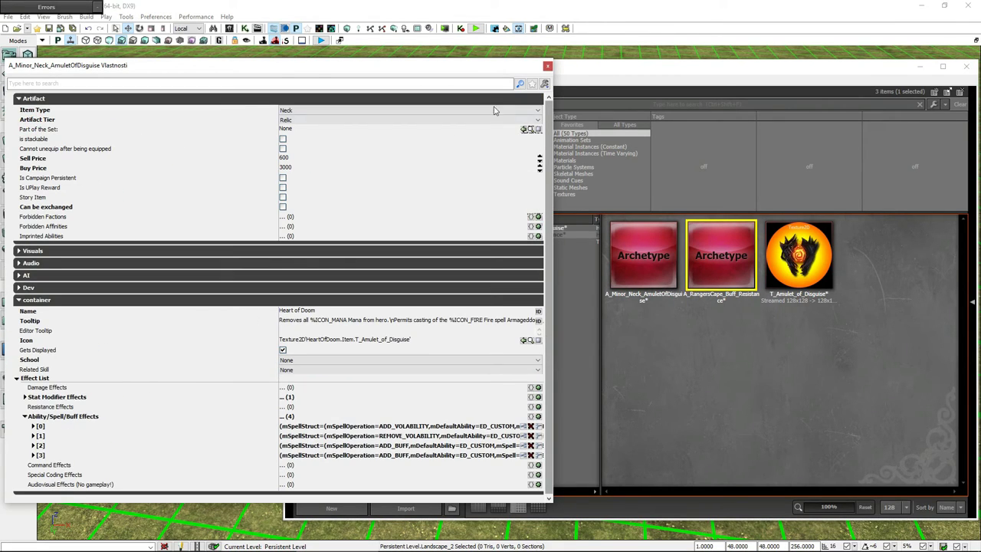
# Save the HeartOfDoom map and select the A_Minor_Neck_AmuletOfDisguise archetype
pyautogui.click(547, 68)
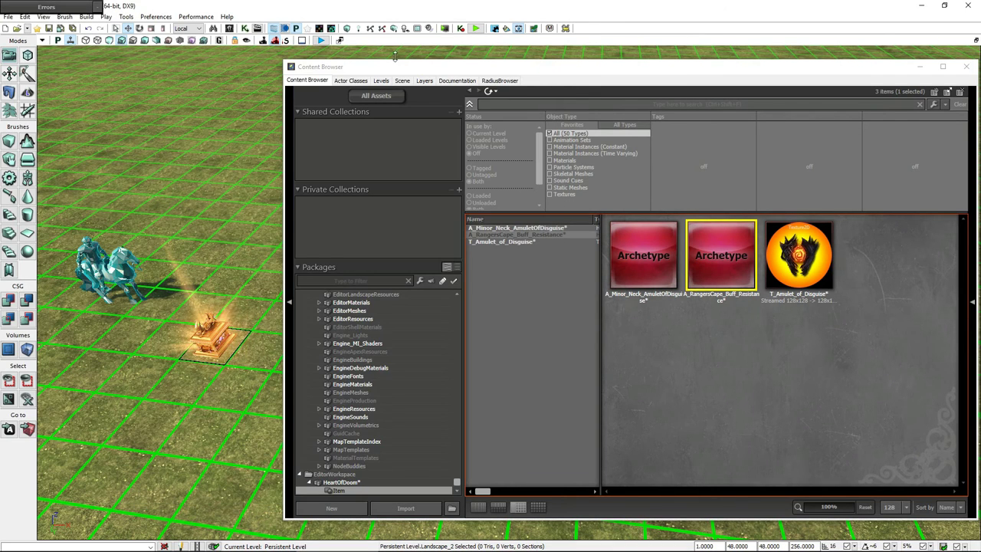
pyautogui.click(48, 28)
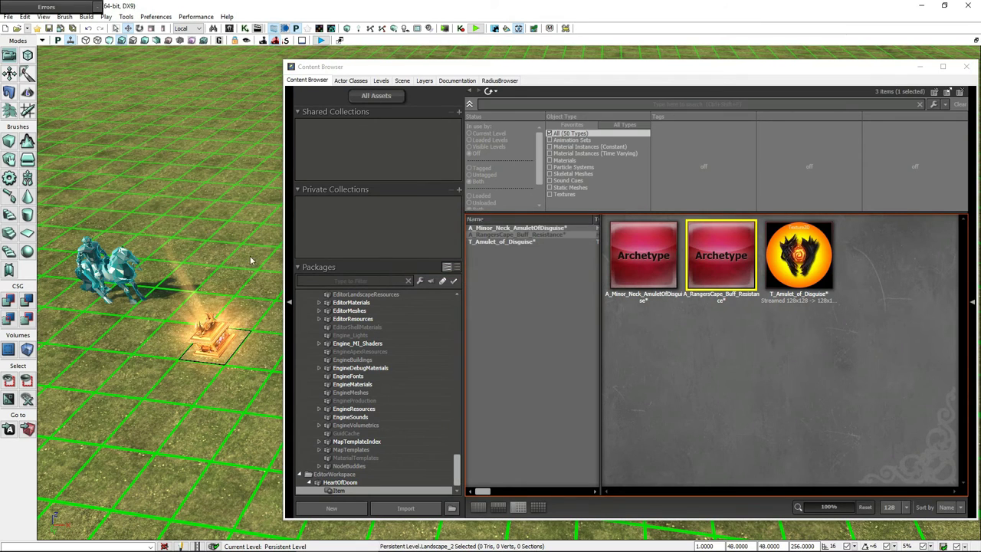
pyautogui.click(642, 261)
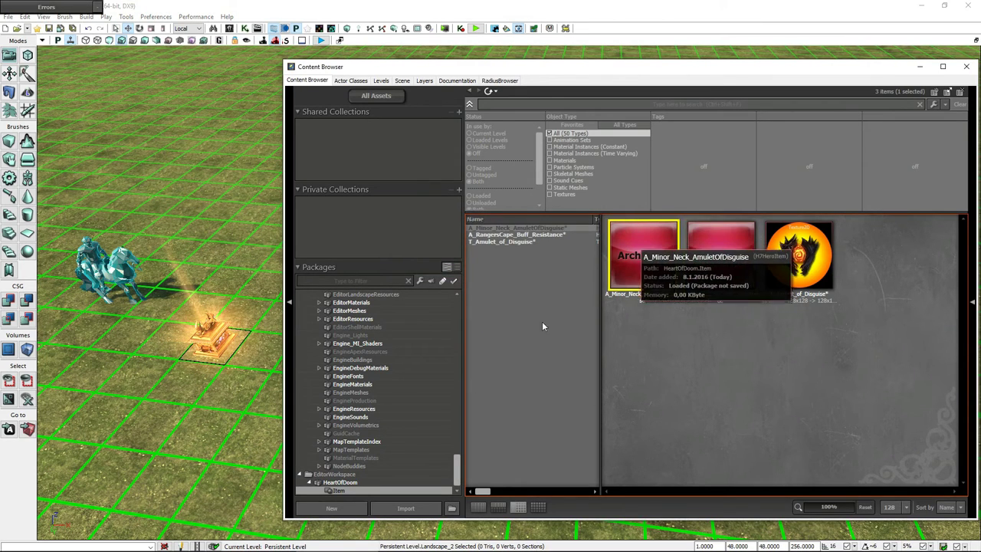
# Set the item pile's Artifacts [0] to the selected custom amulet archetype
pyautogui.doubleClick(211, 335)
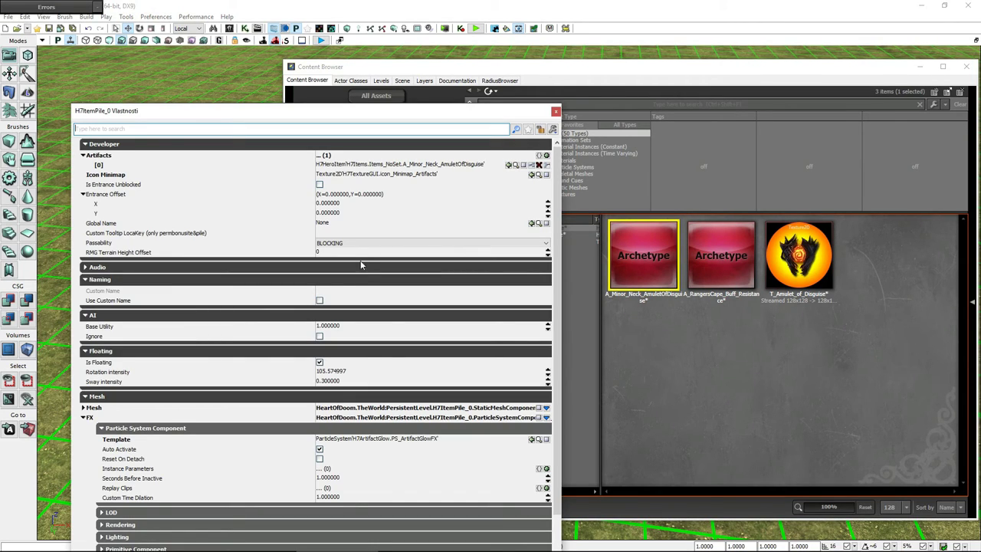
pyautogui.click(507, 167)
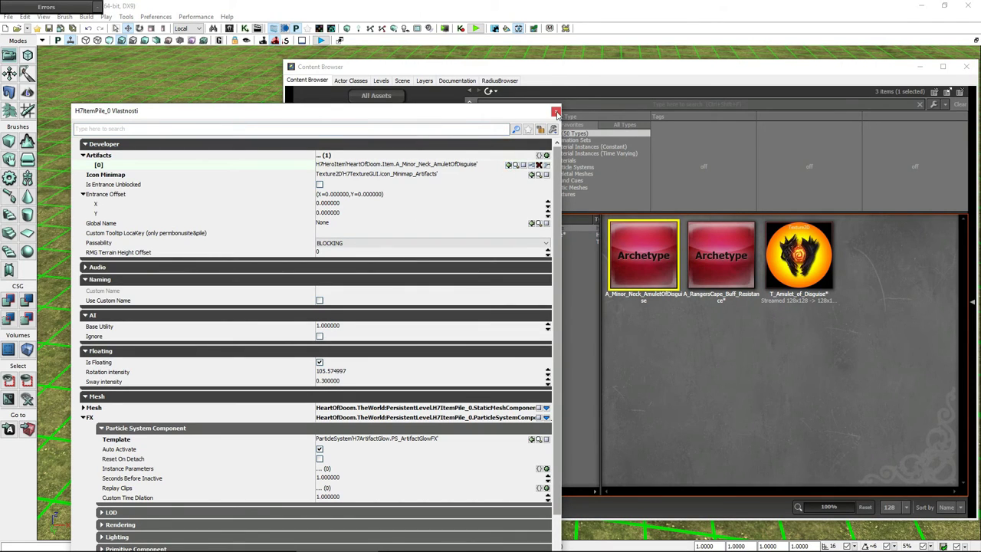
pyautogui.click(556, 114)
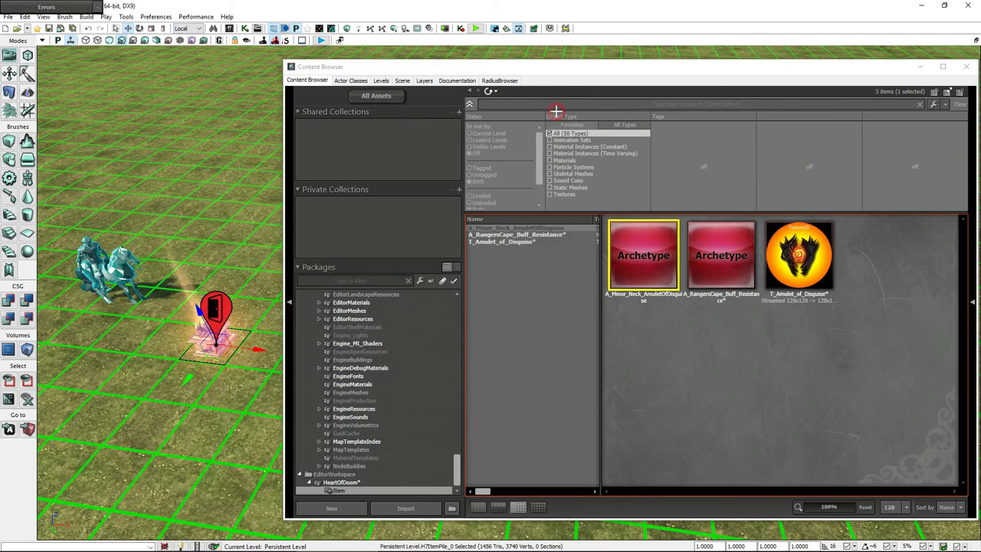
pyautogui.click(965, 67)
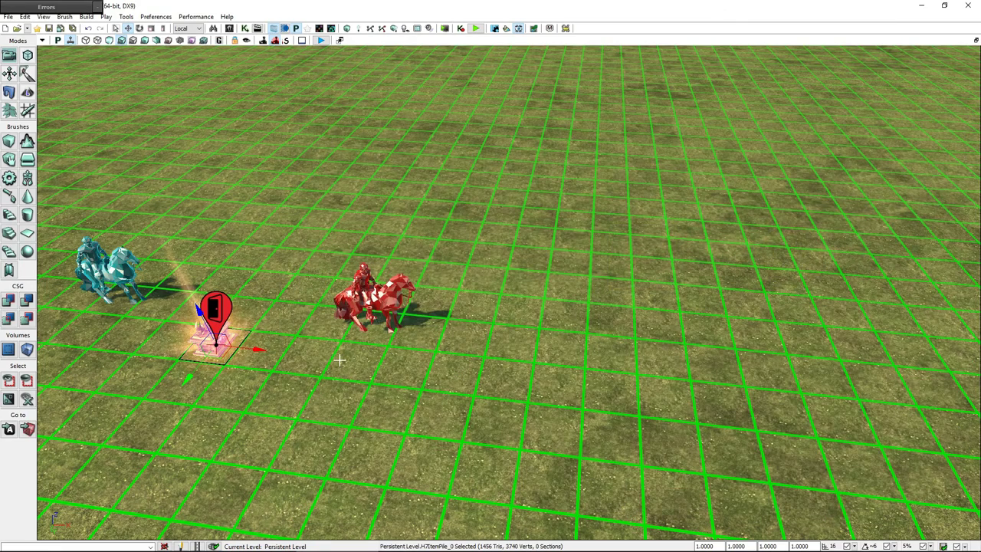
pyautogui.click(338, 360)
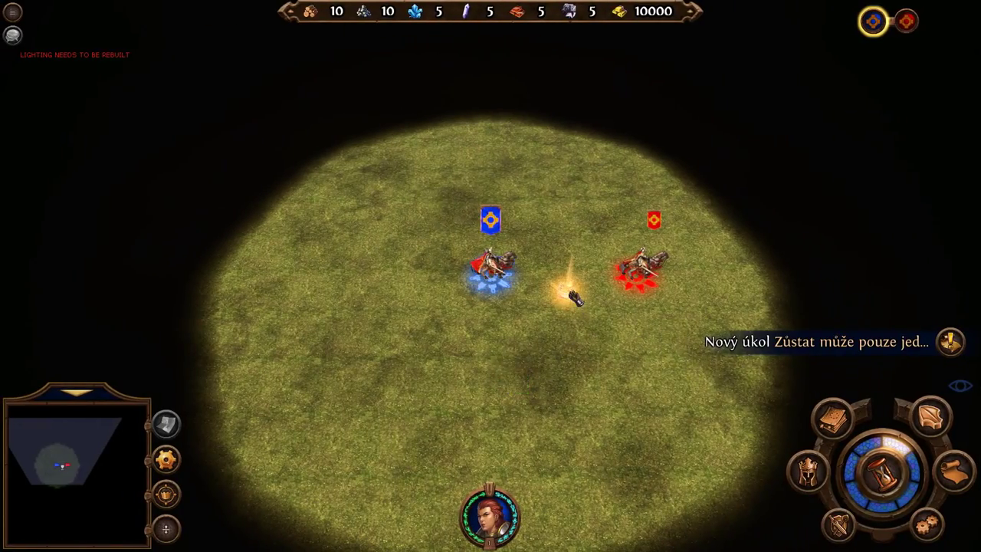
# Have the hero pick up the Heart of Doom and check it in Army & Inventory
pyautogui.moveTo(573, 297)
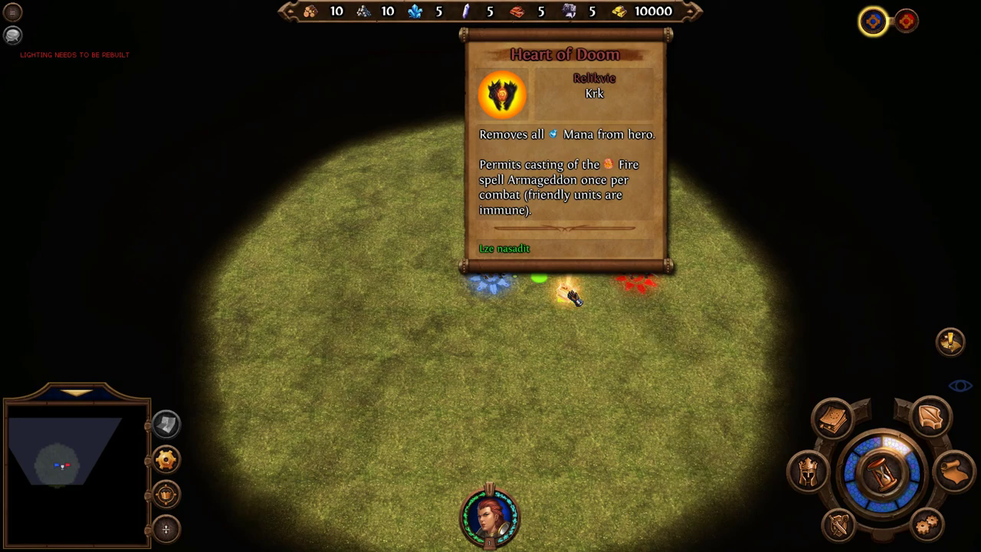
pyautogui.click(573, 297)
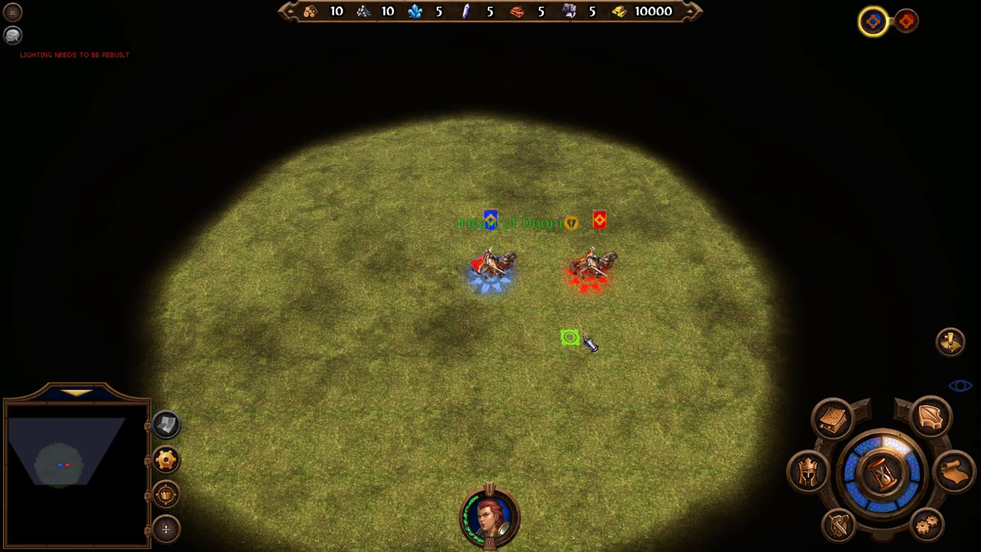
pyautogui.click(809, 471)
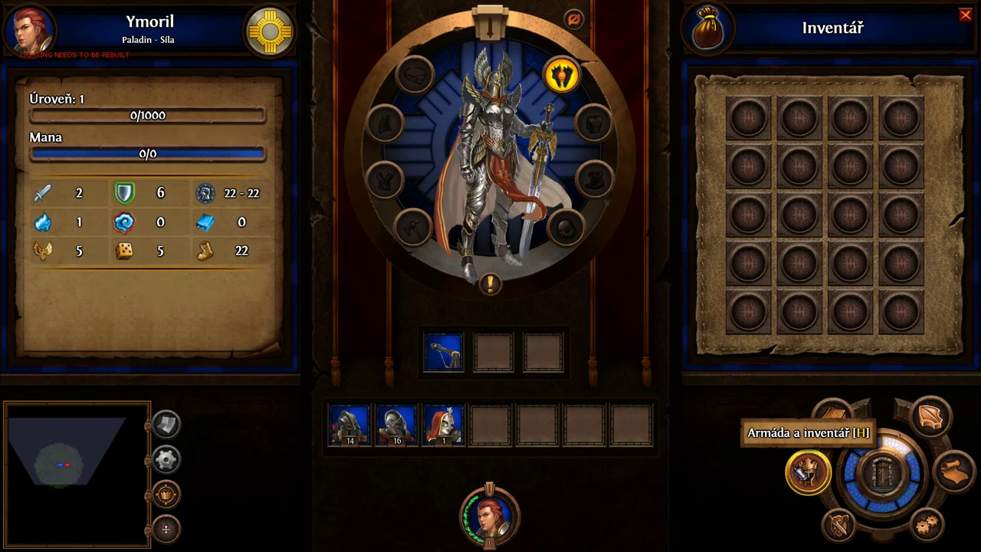
pyautogui.moveTo(568, 80)
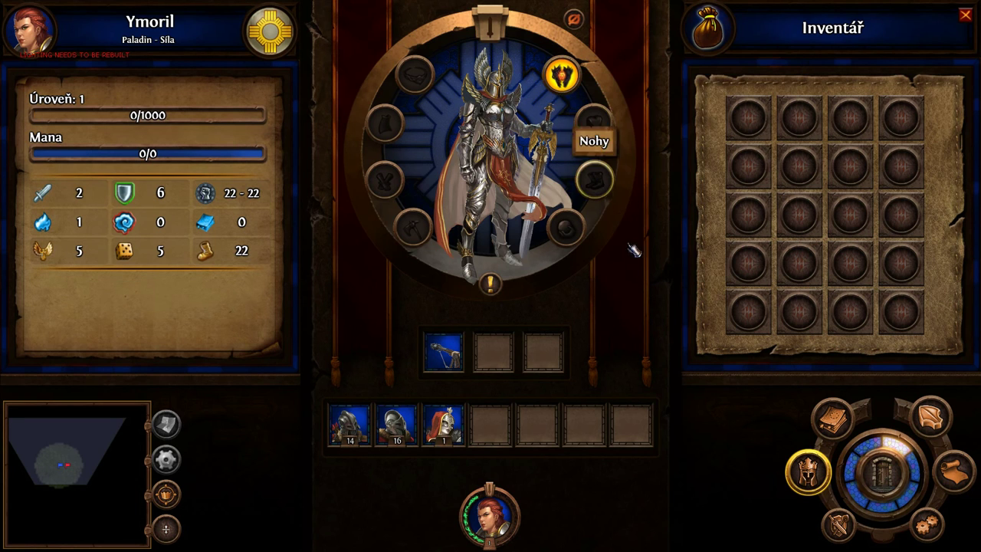
# Confirm Armageddon is listed among the fire spells in the hero's spellbook
pyautogui.click(832, 417)
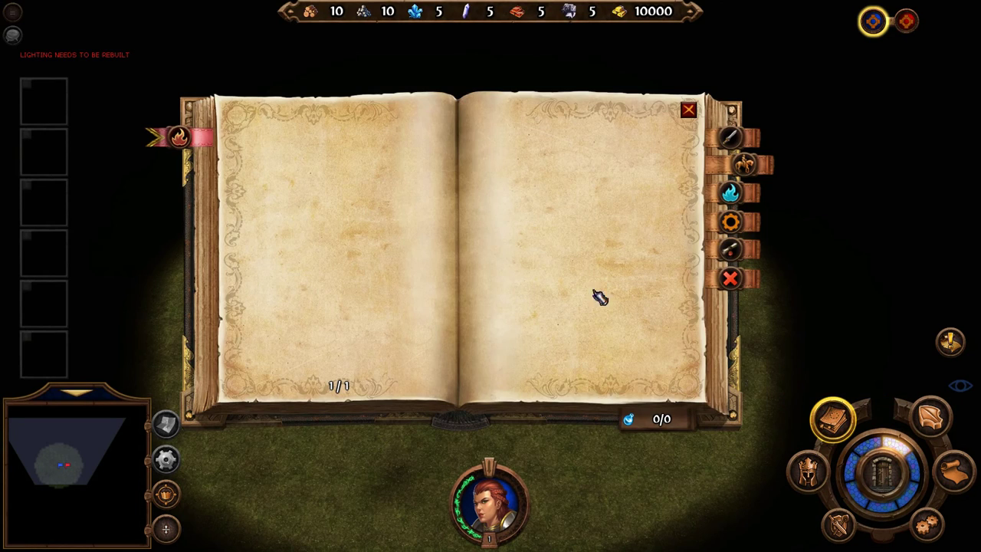
pyautogui.click(186, 136)
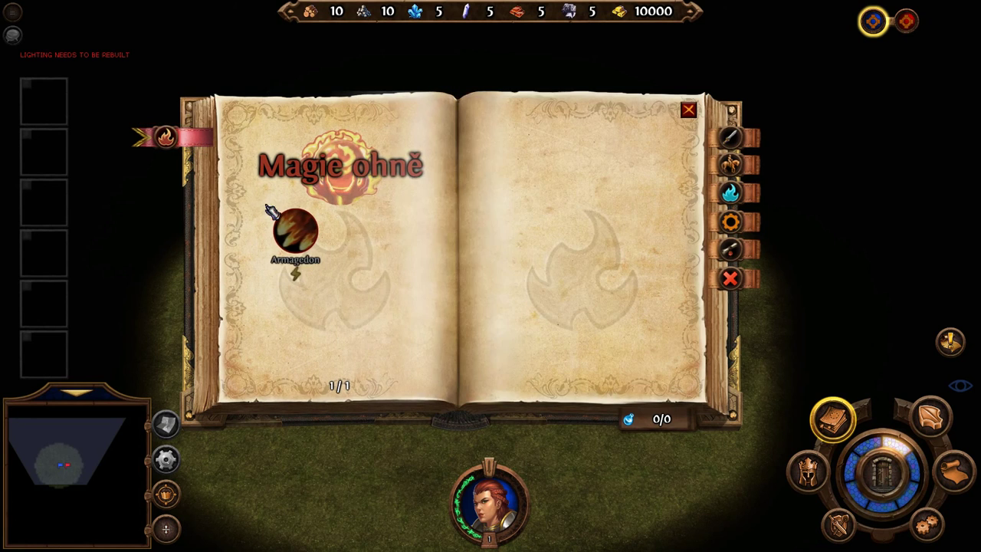
pyautogui.moveTo(299, 234)
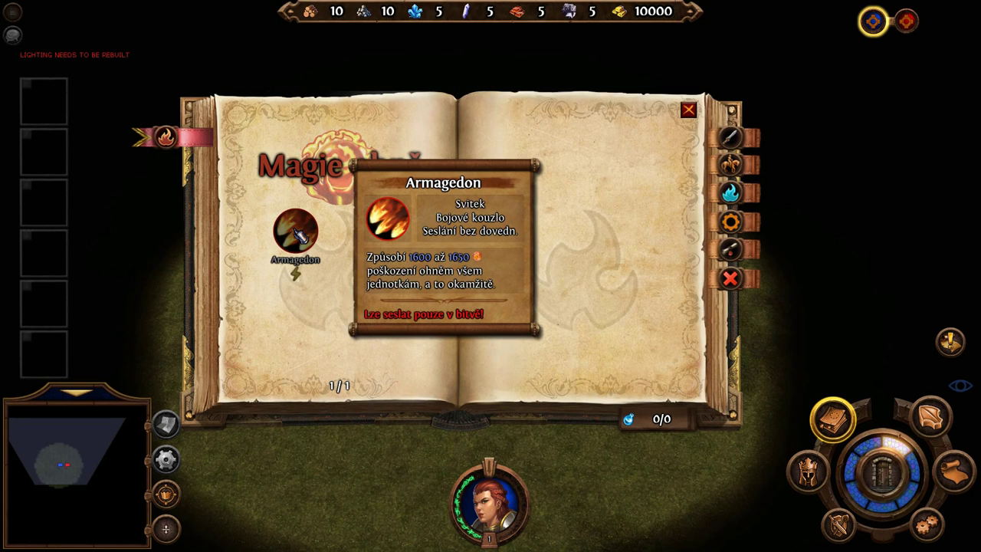
pyautogui.click(688, 110)
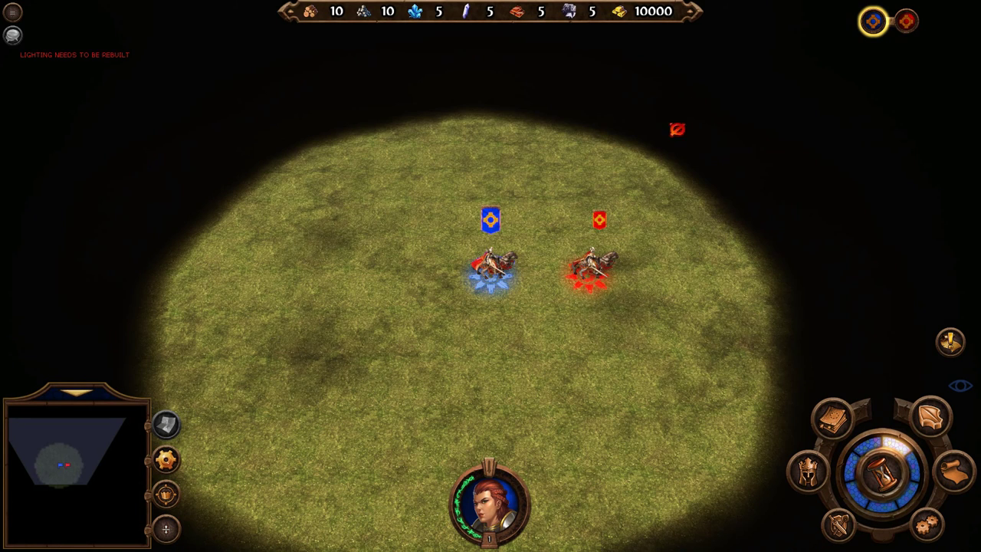
# Fight the red hero manually, checking a friendly stack's Chosen of Doom buff and the combat spellbook
pyautogui.click(594, 272)
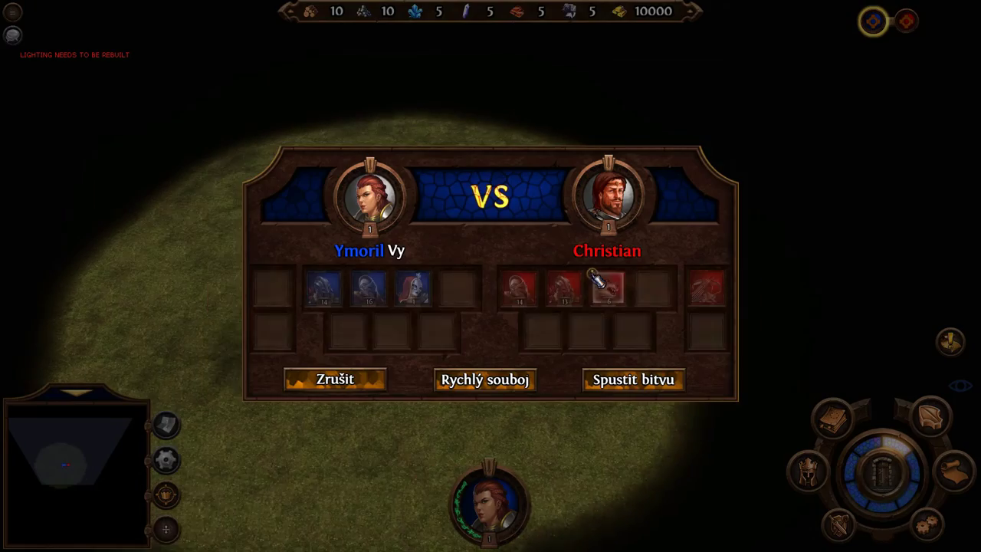
pyautogui.click(637, 381)
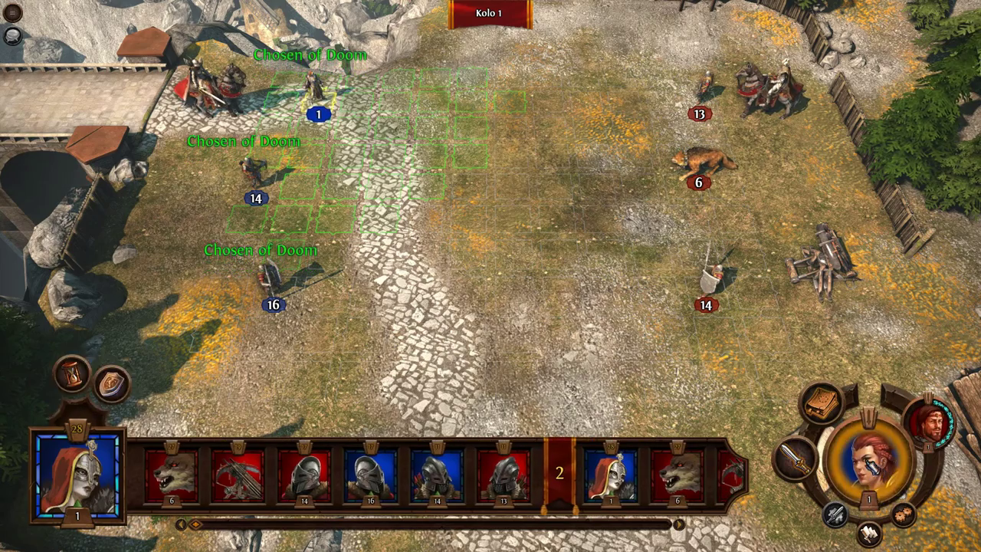
pyautogui.rightClick(276, 284)
pyautogui.moveTo(134, 331)
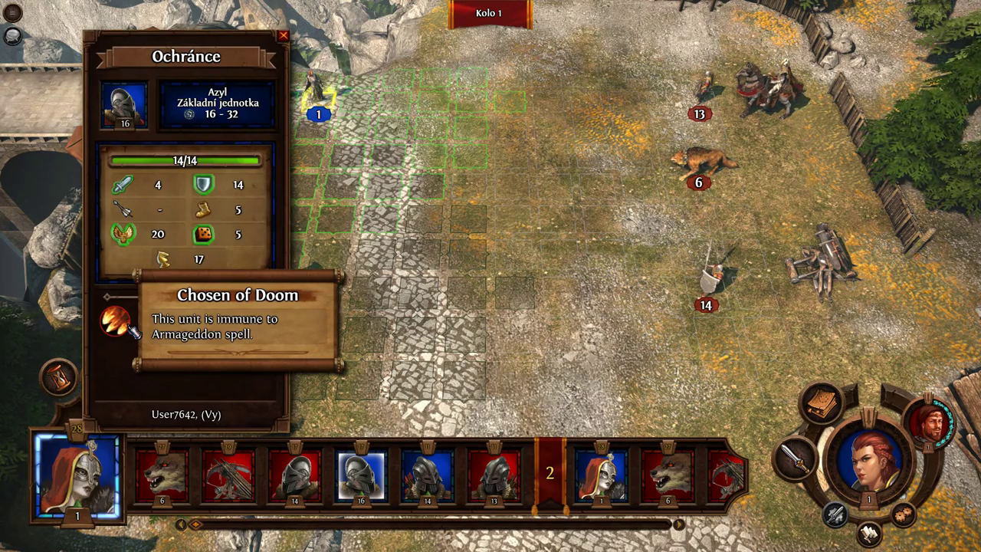
pyautogui.click(285, 38)
pyautogui.click(835, 411)
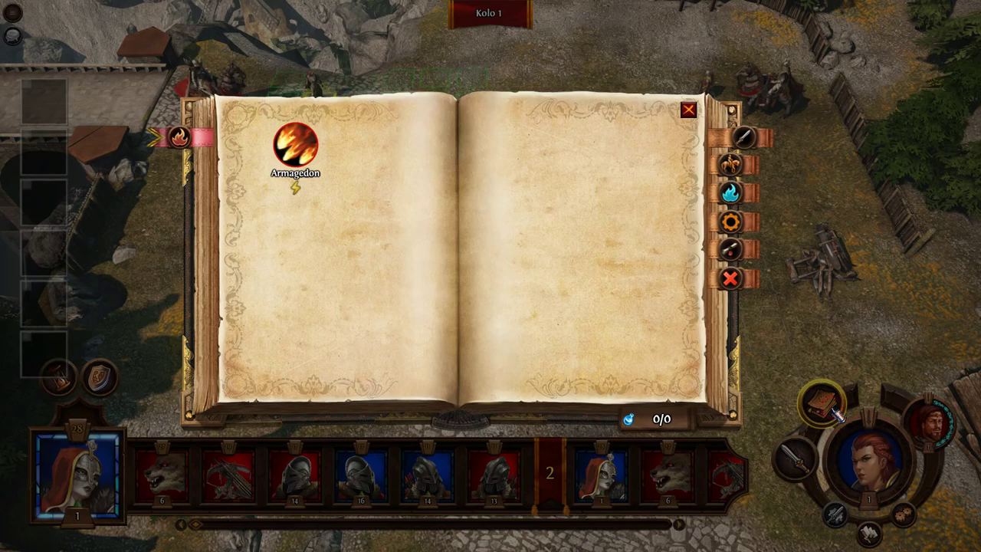
pyautogui.click(317, 154)
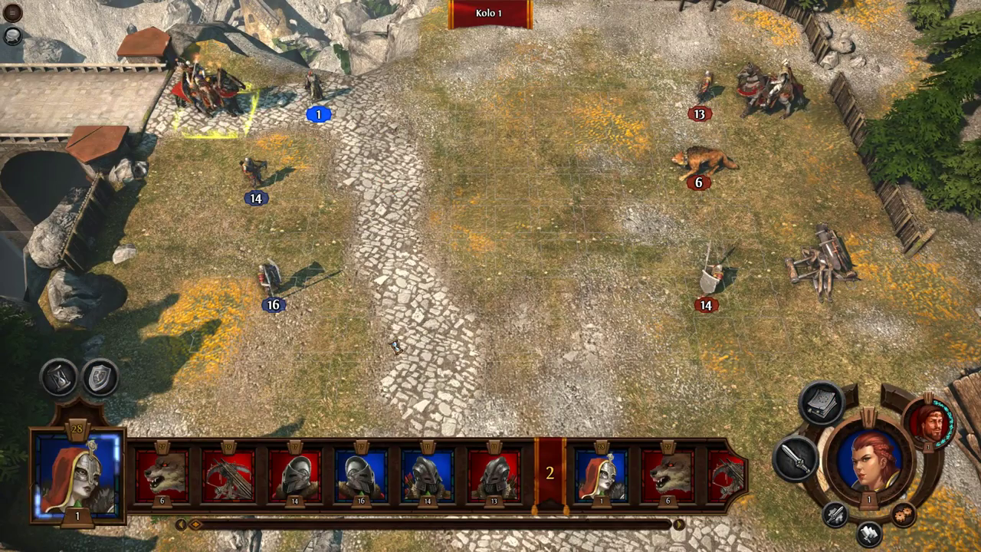